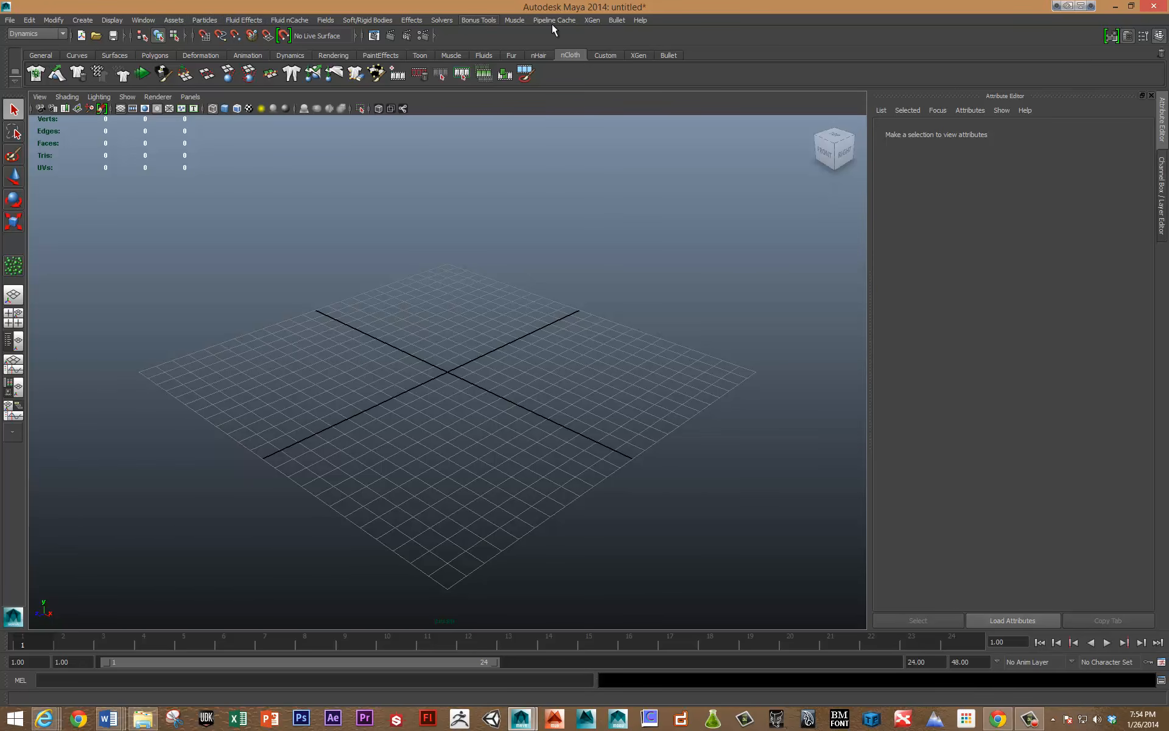
# Switch the menu set to nDynamics.
pyautogui.click(43, 32)
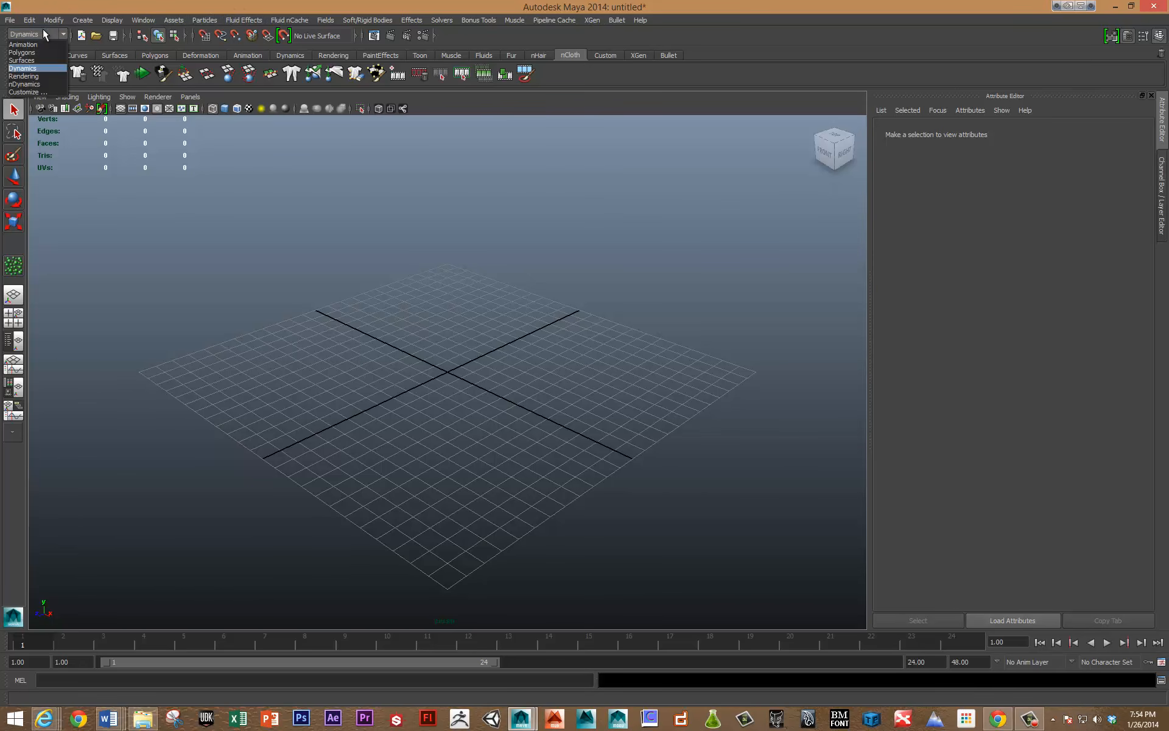
pyautogui.click(36, 84)
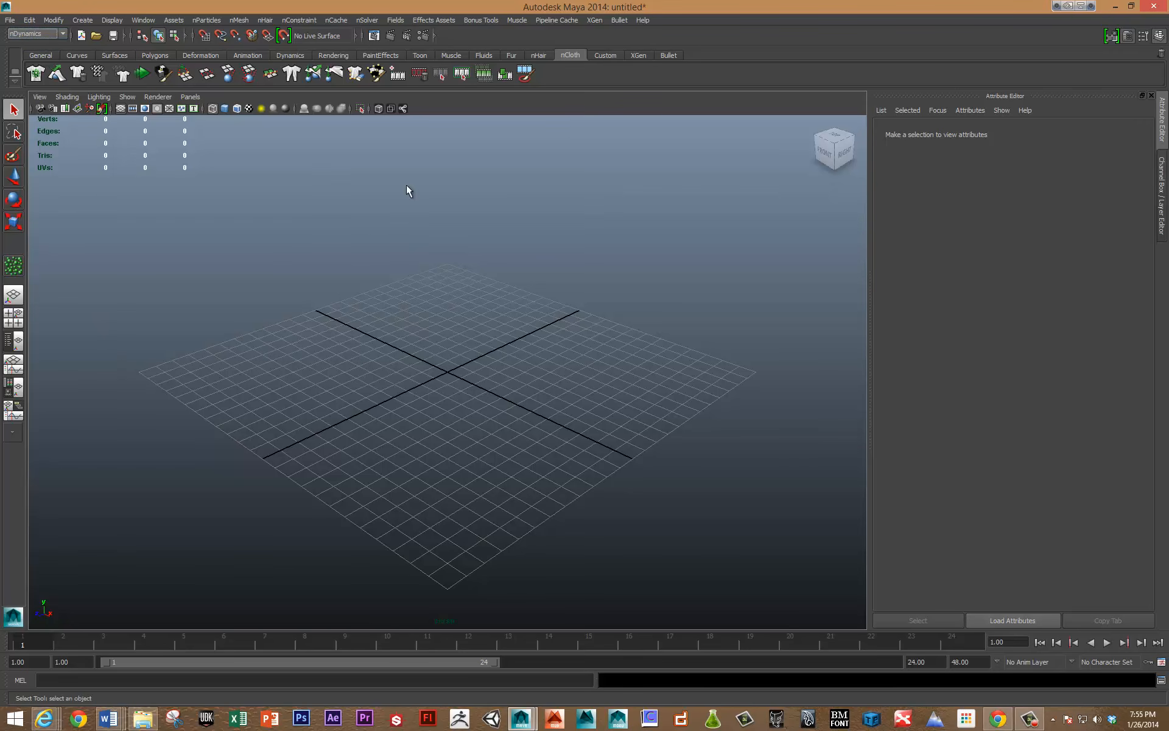
# With the nParticle Tool, create a cursor-placed particle grid near the origin with 0.500 particle spacing.
pyautogui.click(206, 21)
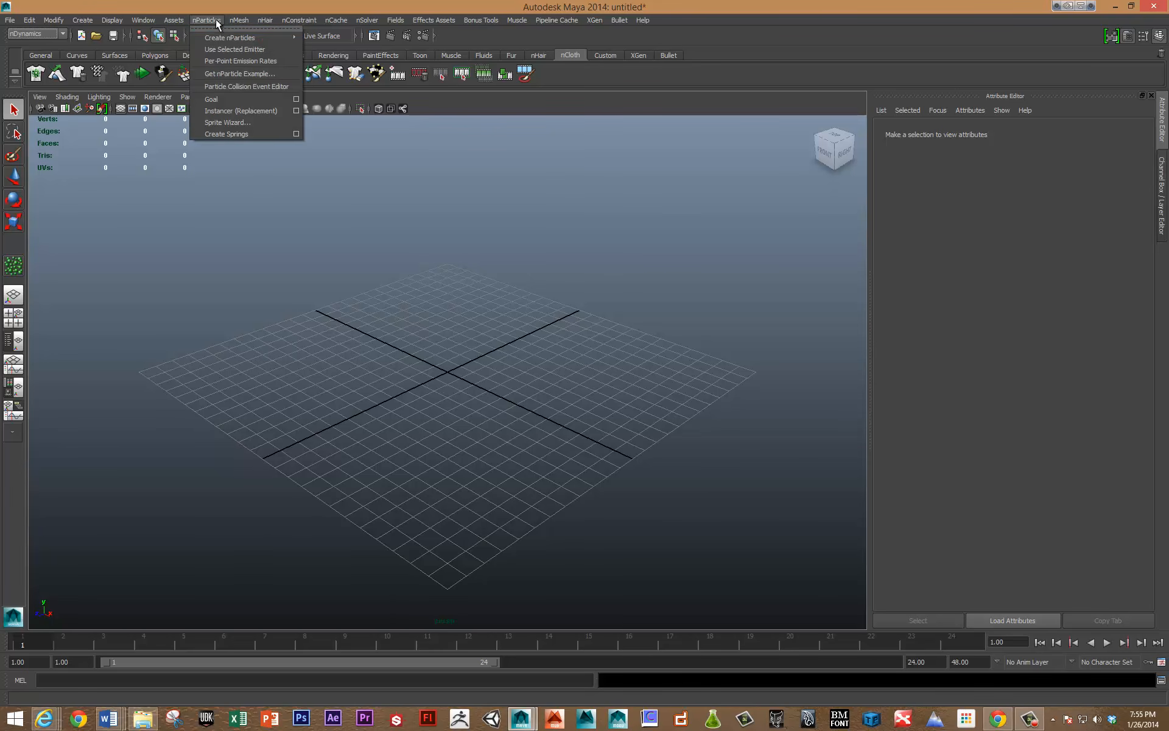
pyautogui.click(217, 27)
pyautogui.moveTo(218, 15); pyautogui.dragTo(168, 200)
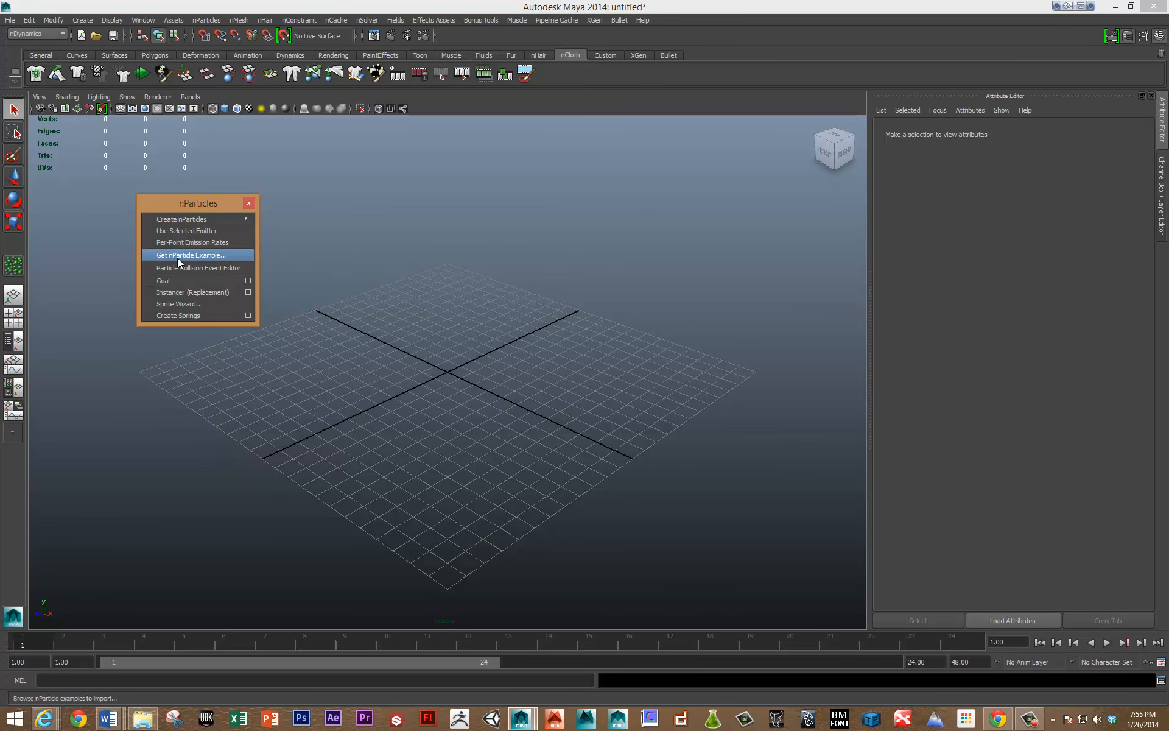
pyautogui.moveTo(193, 224)
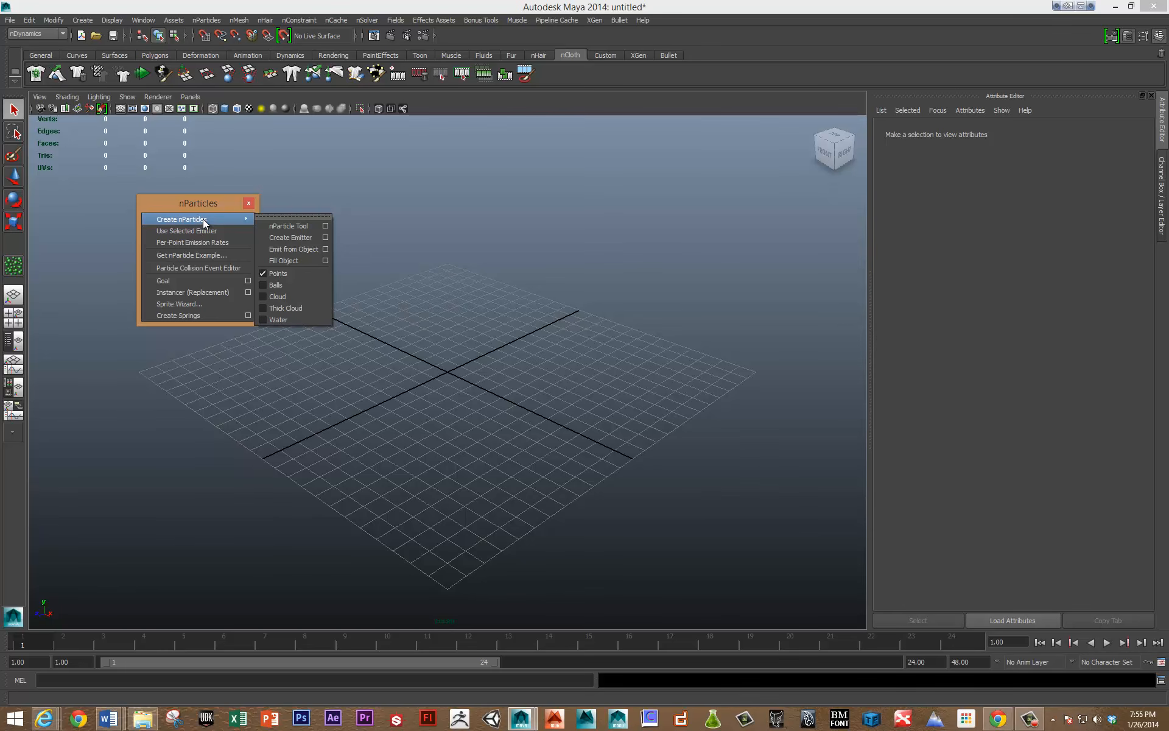
pyautogui.click(326, 226)
pyautogui.click(247, 203)
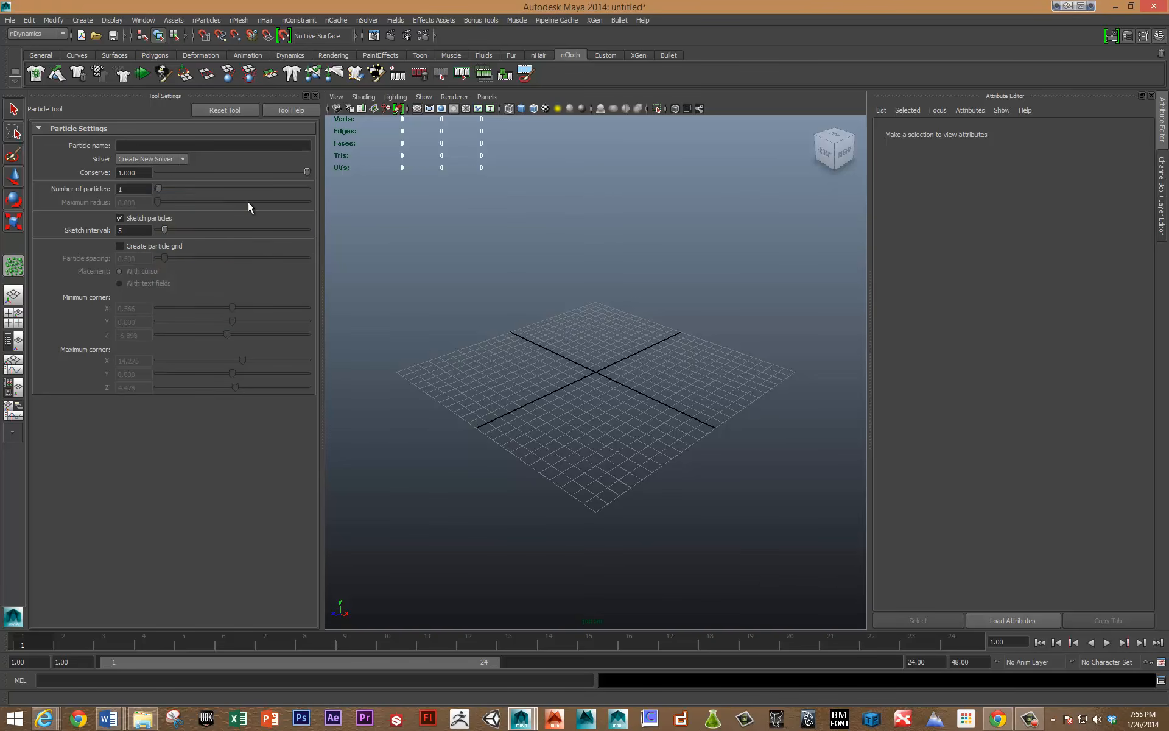
pyautogui.click(119, 246)
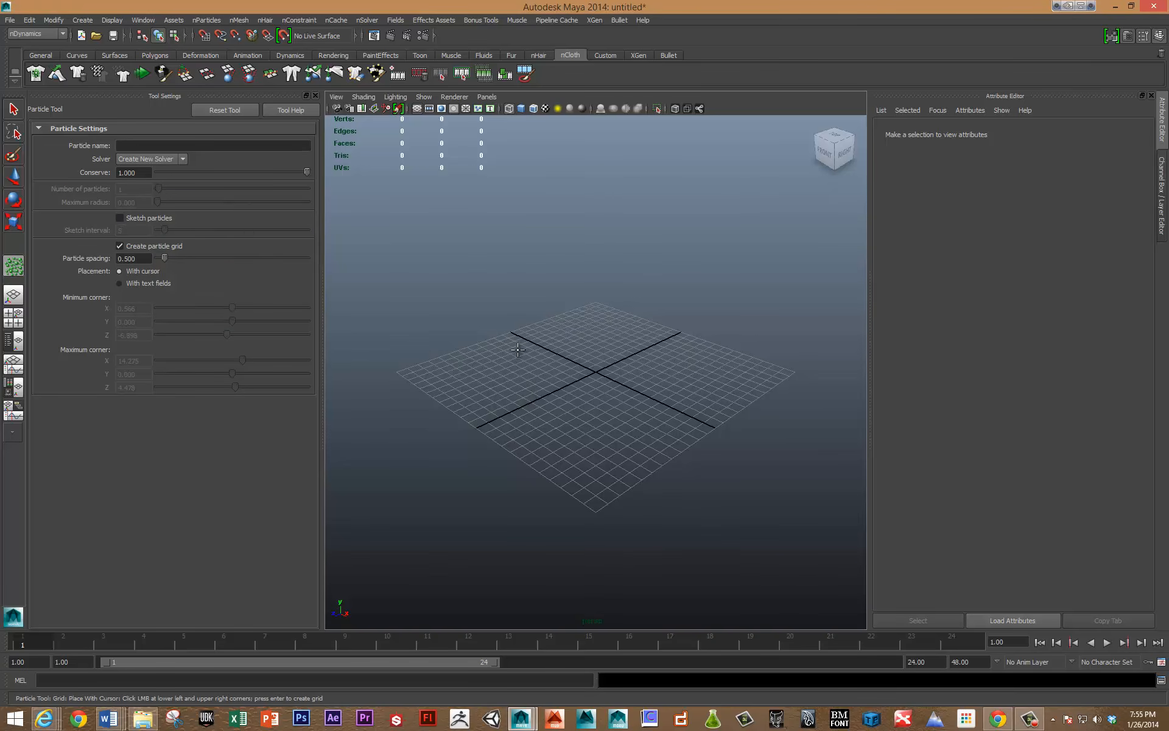
pyautogui.keyDown('alt'); pyautogui.moveTo(520, 364); pyautogui.dragTo(494, 374); pyautogui.keyUp('alt')
pyautogui.scroll(3, 493, 374)
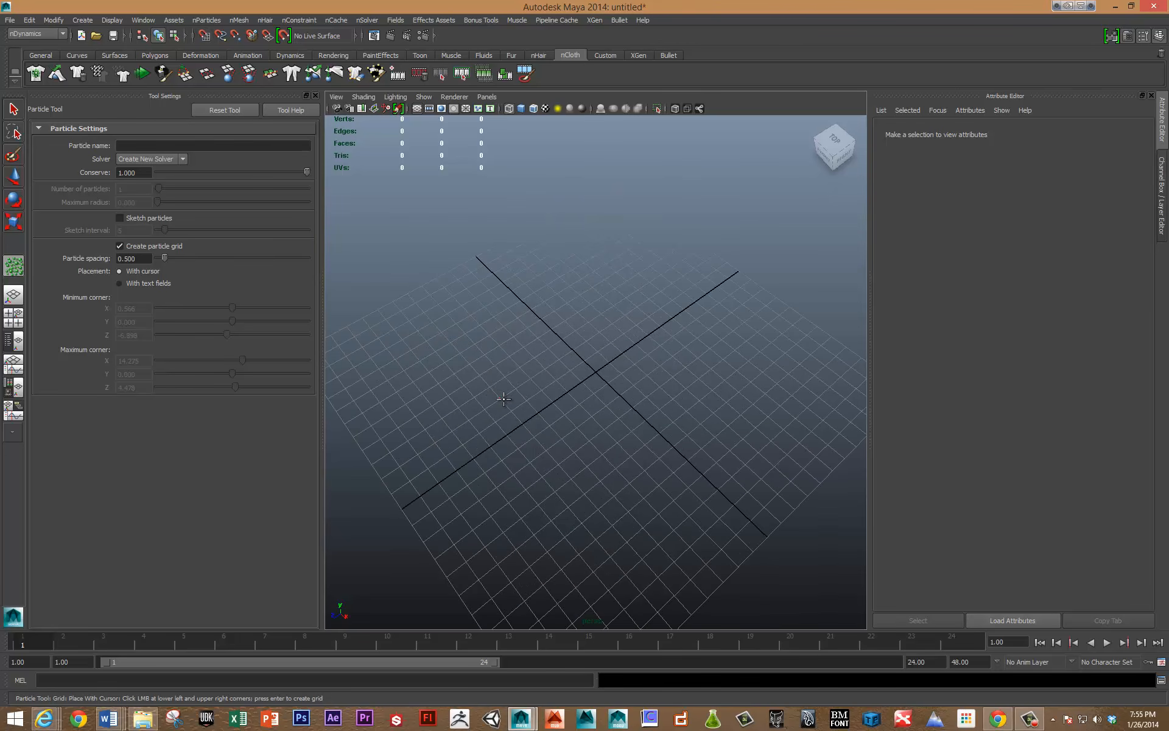
pyautogui.click(503, 398)
pyautogui.click(619, 419)
pyautogui.press('Return')
pyautogui.keyDown('alt'); pyautogui.moveTo(574, 459); pyautogui.dragTo(636, 396); pyautogui.keyUp('alt')
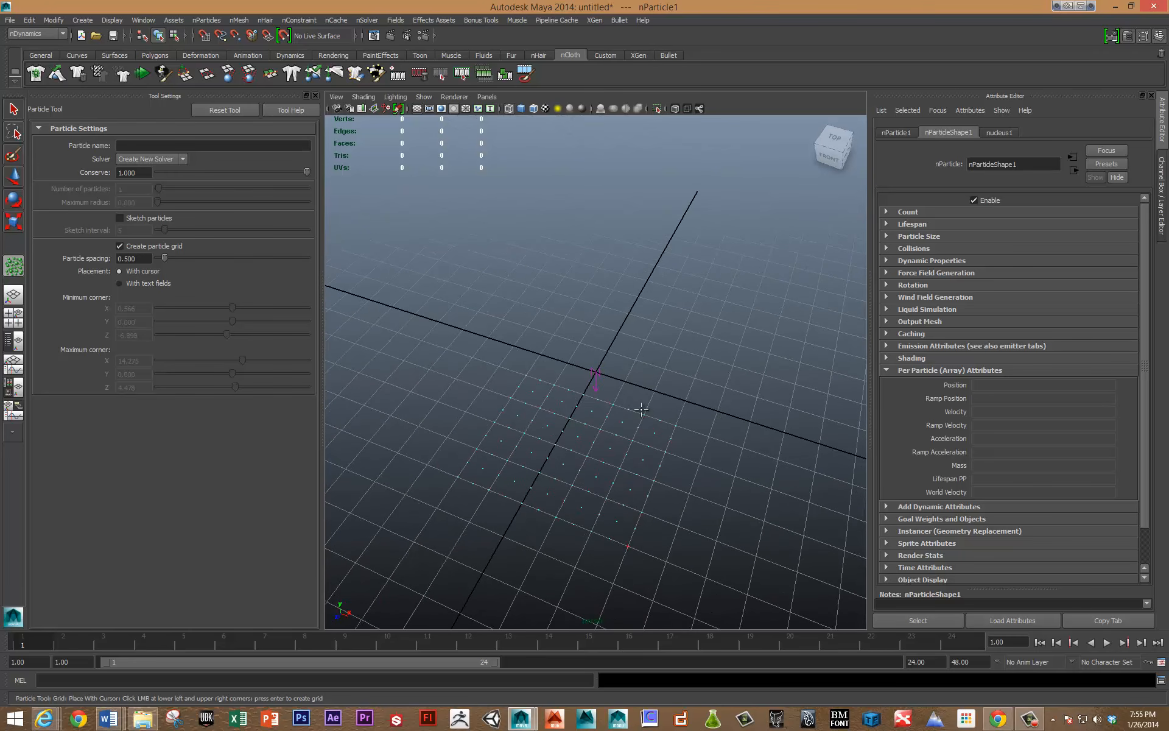
# Sketch a freehand trail of particles across the ground grid with a sketch interval of 5.
pyautogui.click(119, 217)
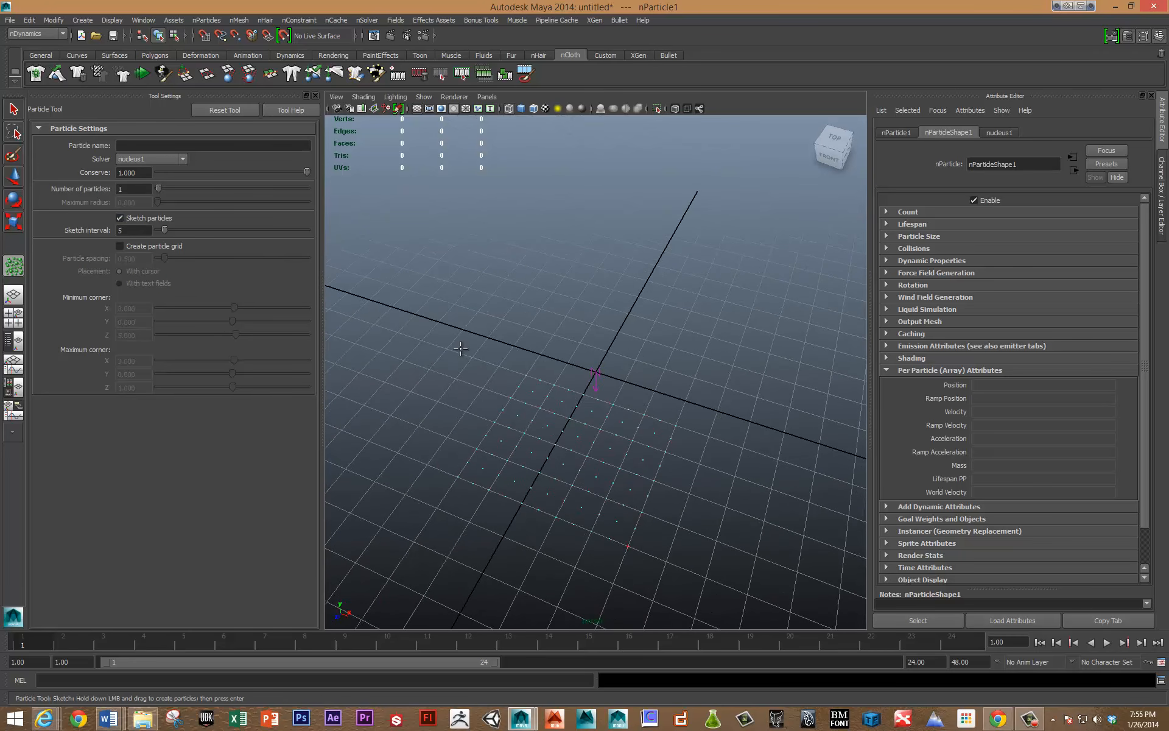
pyautogui.moveTo(414, 360)
pyautogui.mouseDown()
pyautogui.moveTo(639, 306)
pyautogui.moveTo(774, 440)
pyautogui.moveTo(694, 304)
pyautogui.moveTo(495, 223)
pyautogui.moveTo(726, 382)
pyautogui.mouseUp()
pyautogui.press('Return')
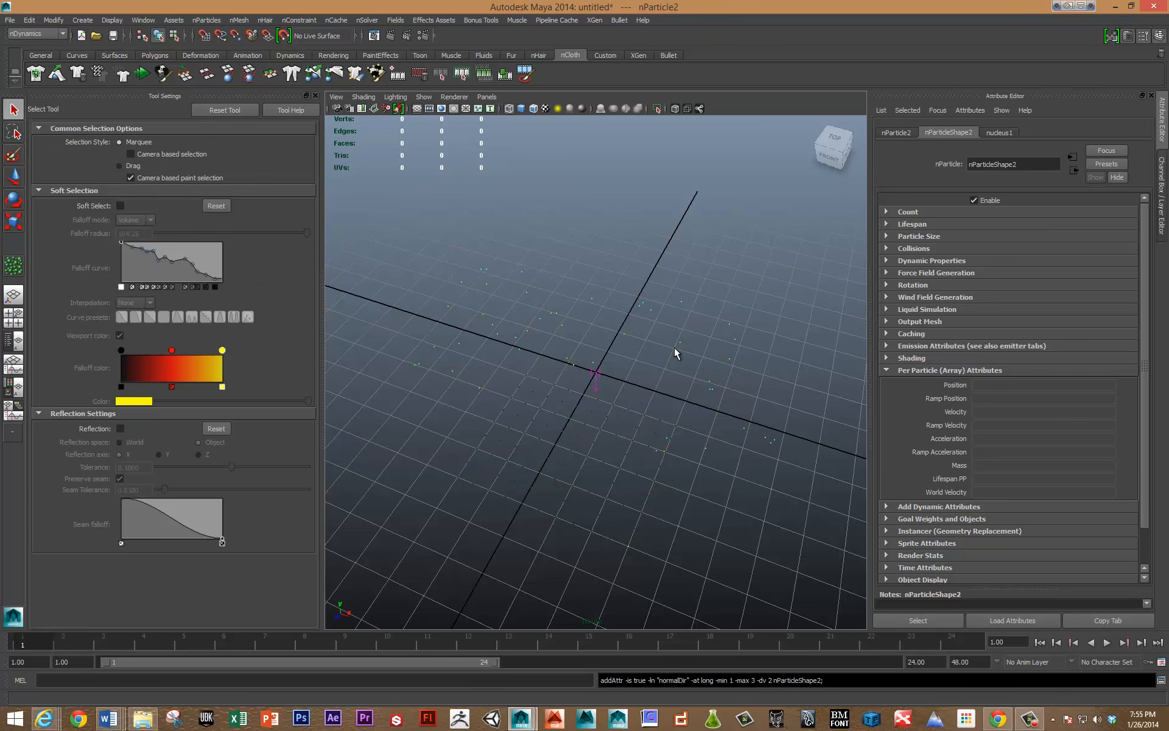
# Move the sketched particle object above the ground grid and rotate it freely.
pyautogui.press('w')
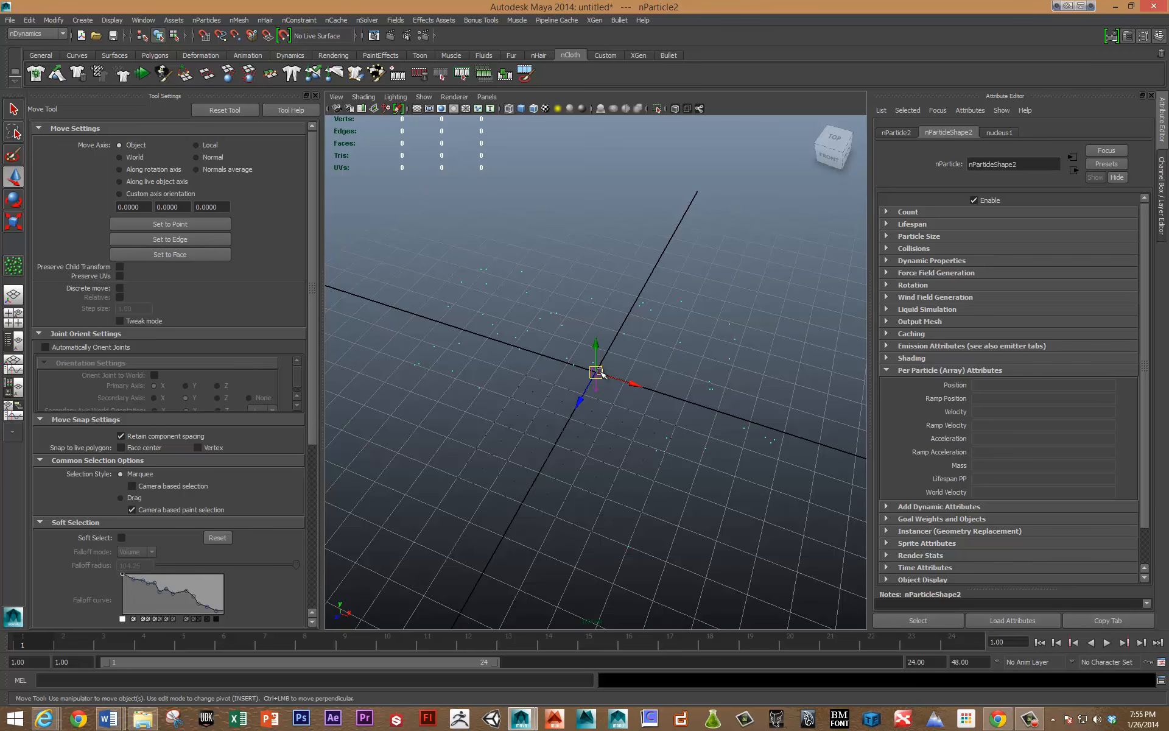
pyautogui.moveTo(600, 377); pyautogui.dragTo(616, 278)
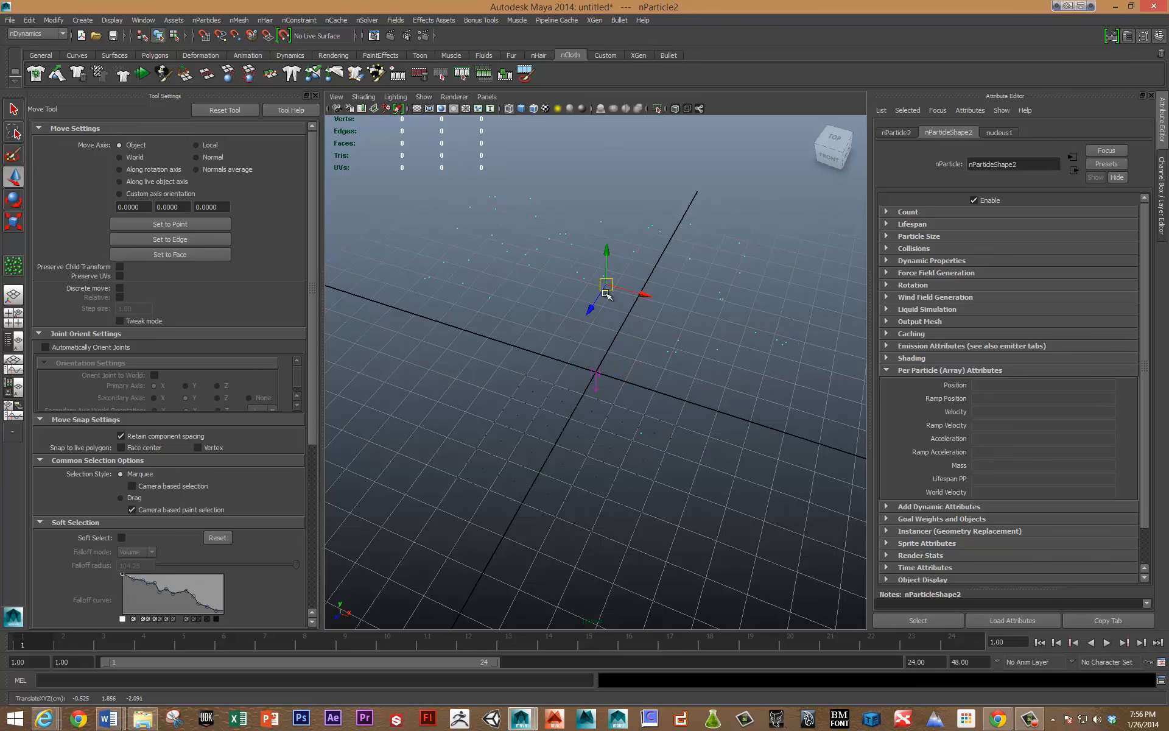
pyautogui.keyDown('alt'); pyautogui.moveTo(606, 355); pyautogui.dragTo(674, 331); pyautogui.keyUp('alt')
pyautogui.press('e')
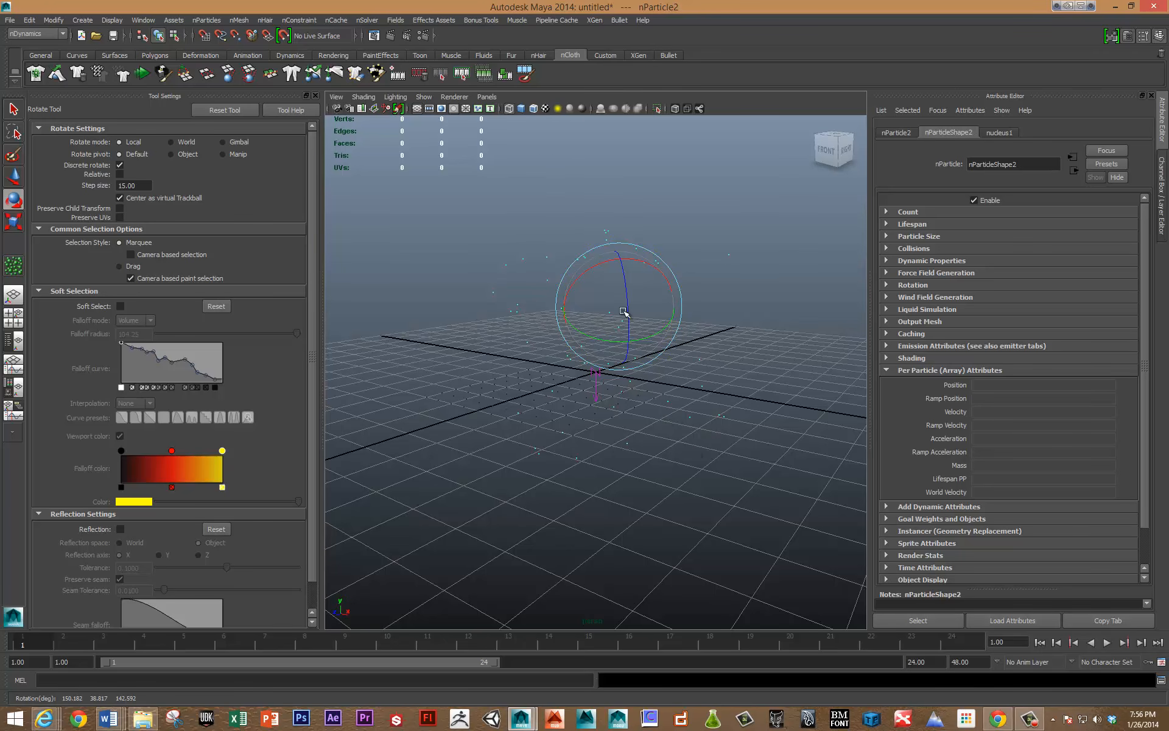
pyautogui.moveTo(609, 300); pyautogui.dragTo(704, 336)
# Delete the sketched particles, the particle grid and their nucleus solver, and close the tool settings.
pyautogui.press('Delete')
pyautogui.moveTo(513, 366); pyautogui.dragTo(798, 511)
pyautogui.press('Delete')
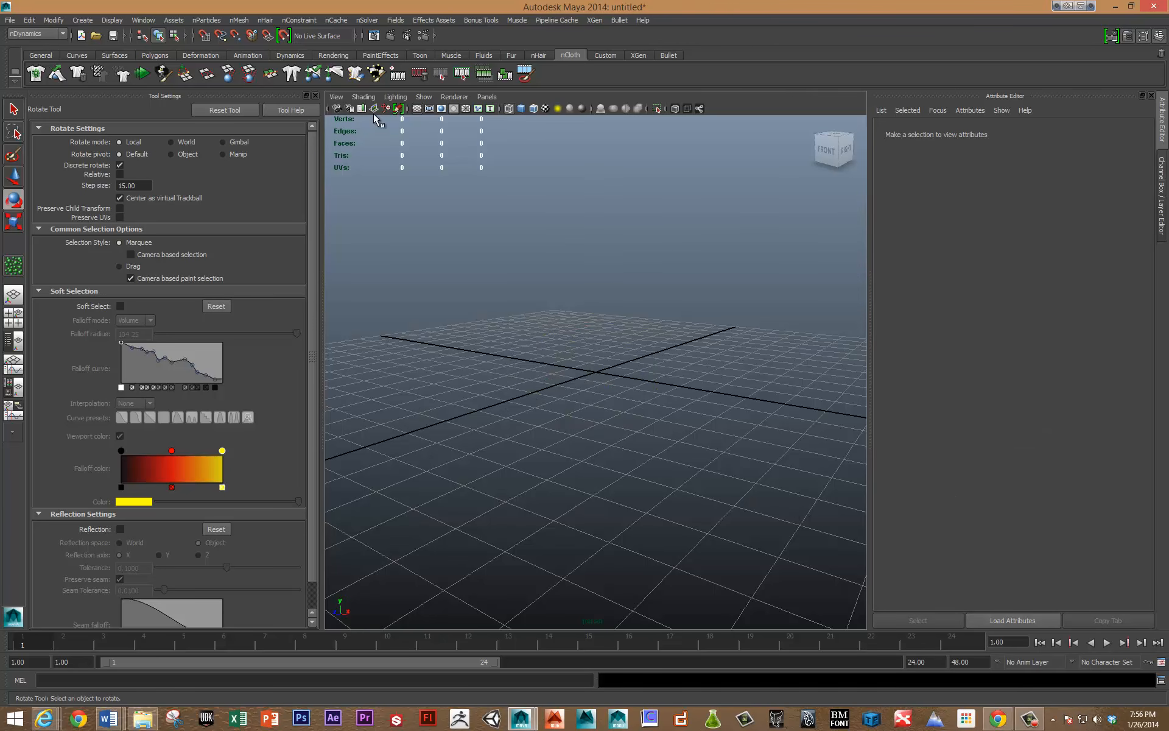
pyautogui.click(316, 96)
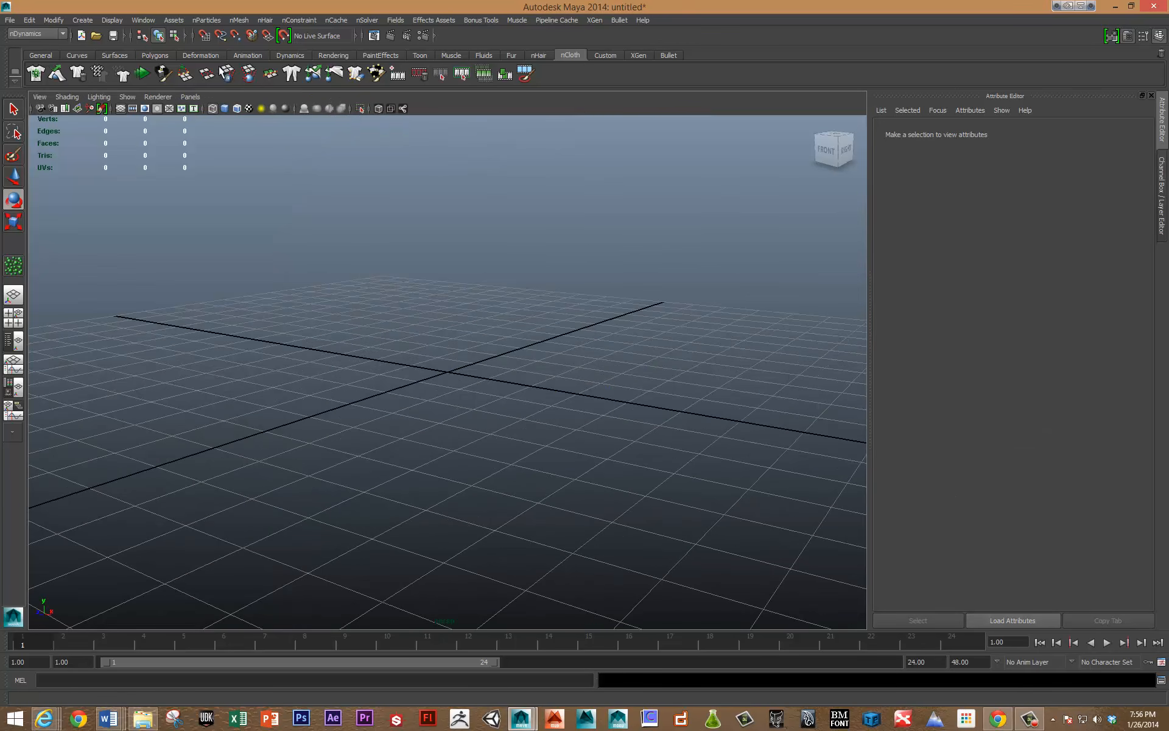
# Create an nParticle emitter of the Points style at the origin and set its emitter type to Volume.
pyautogui.click(205, 21)
pyautogui.moveTo(220, 41)
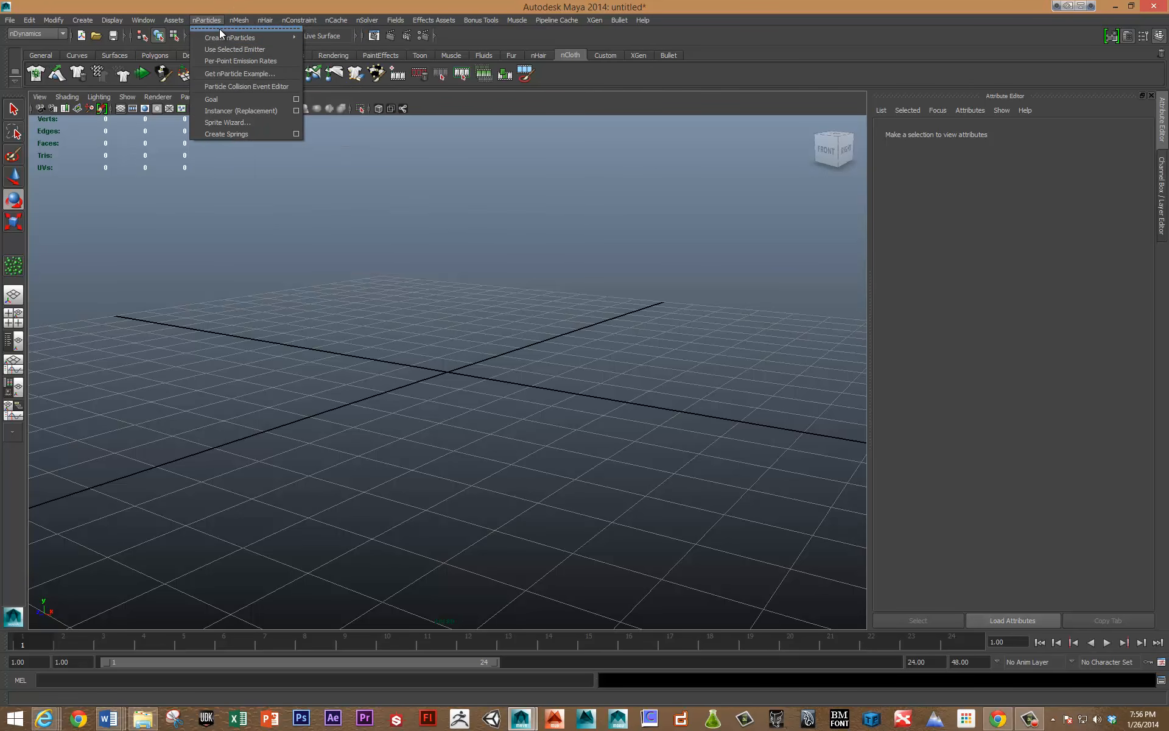
pyautogui.click(219, 28)
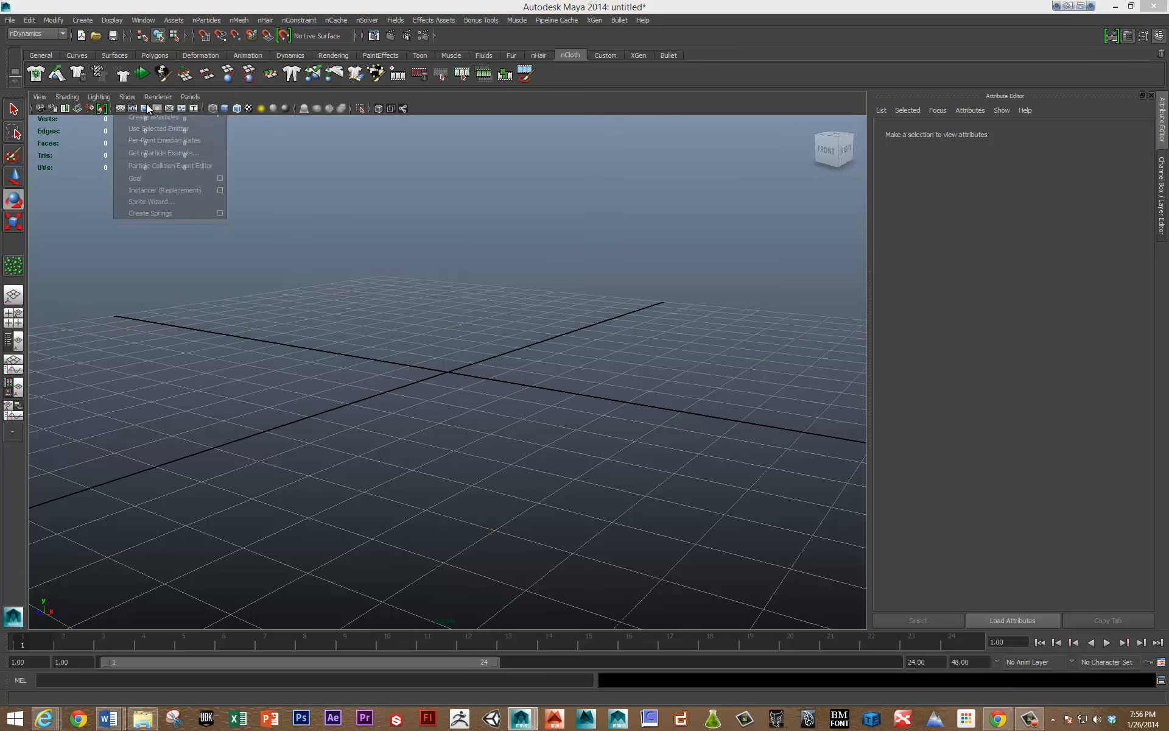
pyautogui.moveTo(158, 116)
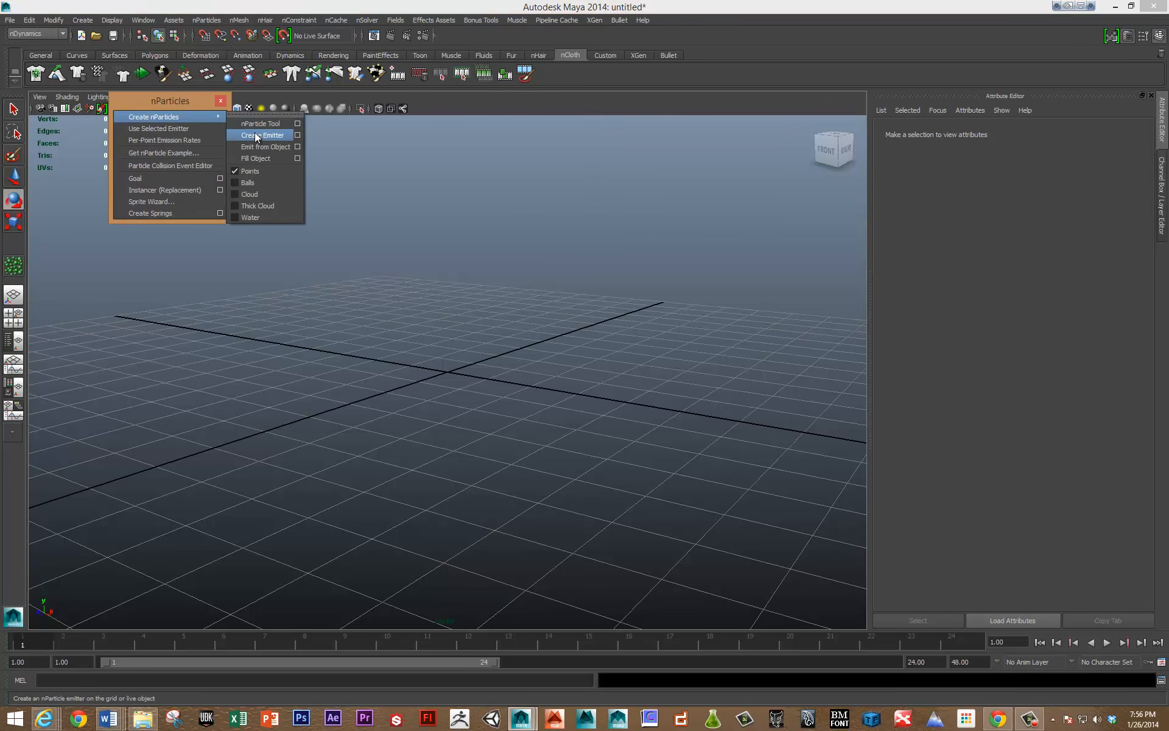
pyautogui.click(256, 137)
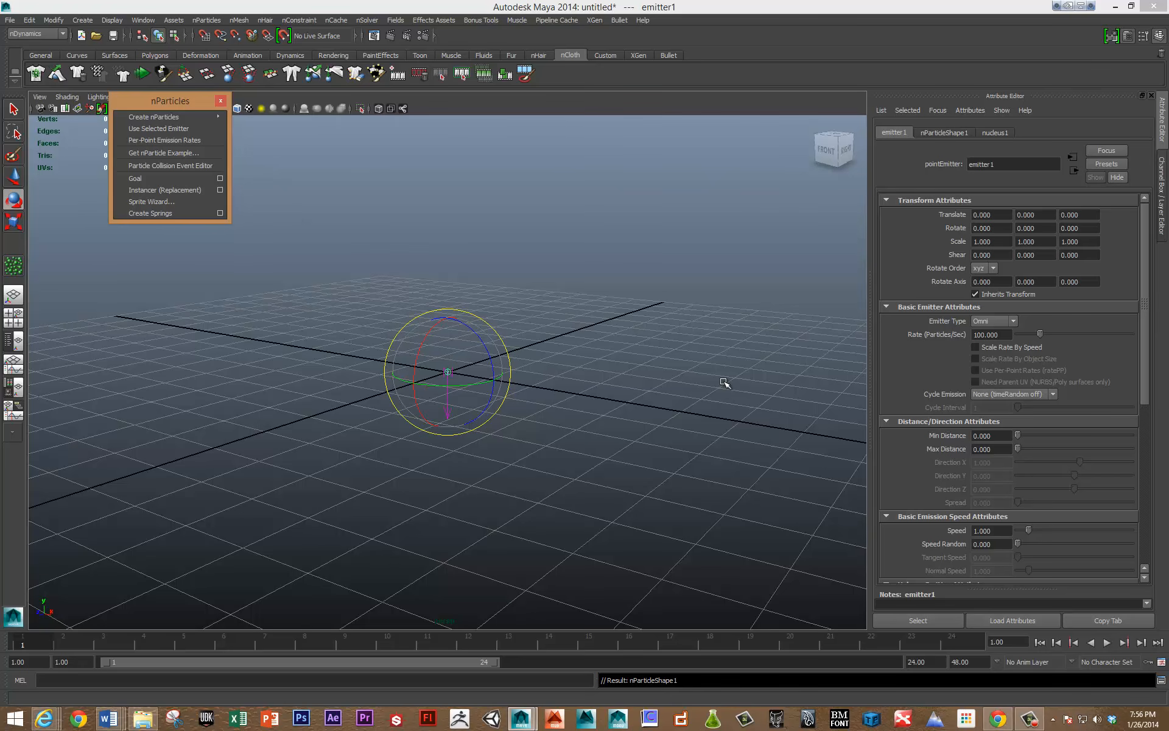
pyautogui.click(993, 322)
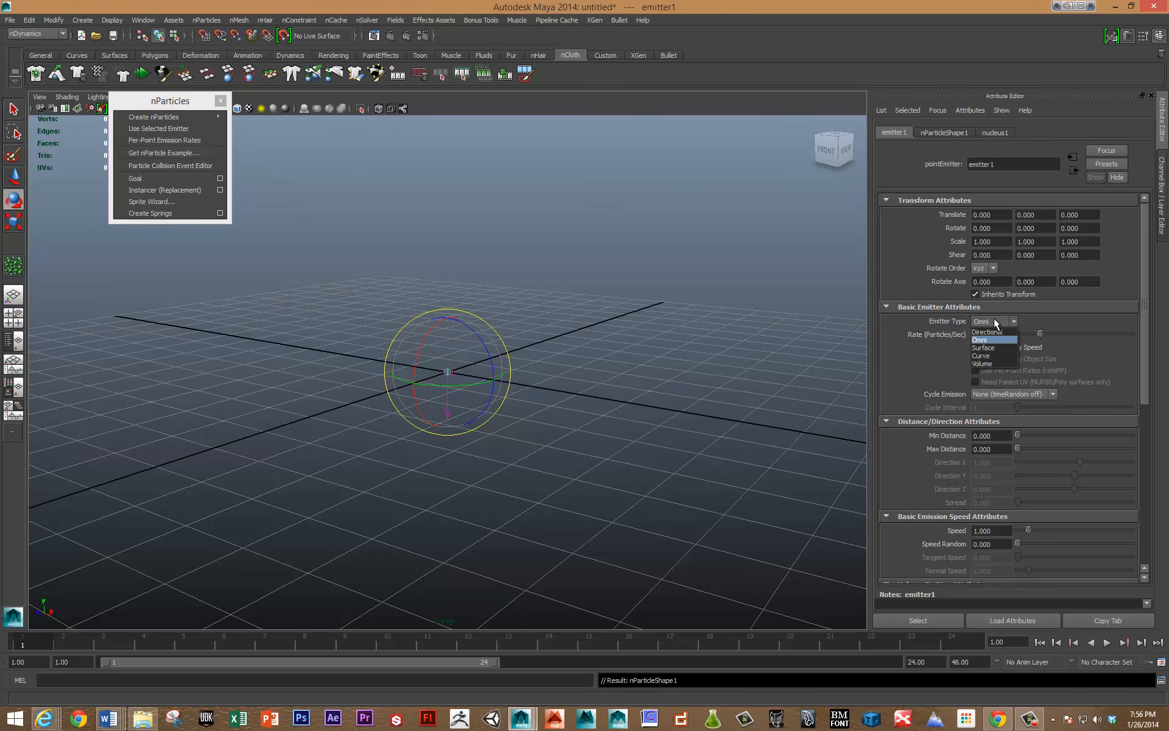
pyautogui.click(999, 363)
pyautogui.click(648, 336)
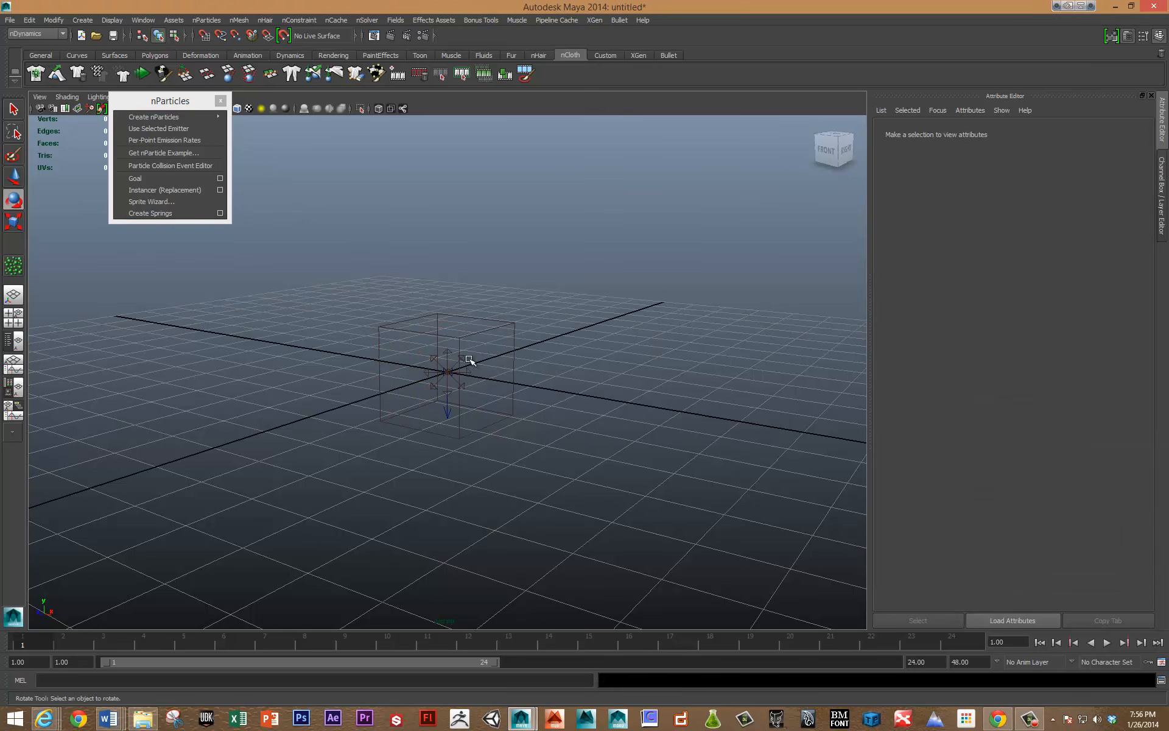
# Play back the volume emitter's simulation, stop it and inspect the emitted particles from a low angle.
pyautogui.click(522, 386)
pyautogui.hotkey('alt', 'v')
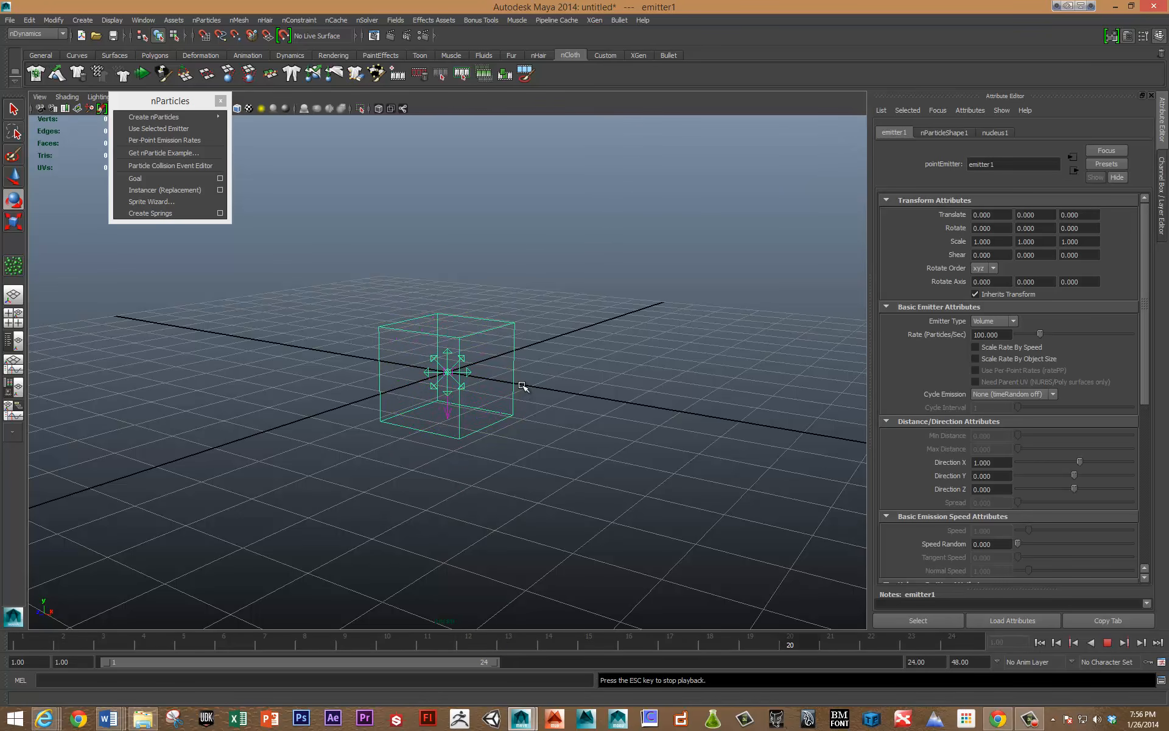
pyautogui.press('Escape')
pyautogui.click(579, 527)
pyautogui.keyDown('alt'); pyautogui.moveTo(505, 454); pyautogui.dragTo(516, 358); pyautogui.keyUp('alt')
pyautogui.keyDown('alt'); pyautogui.moveTo(612, 477); pyautogui.dragTo(686, 501); pyautogui.keyUp('alt')
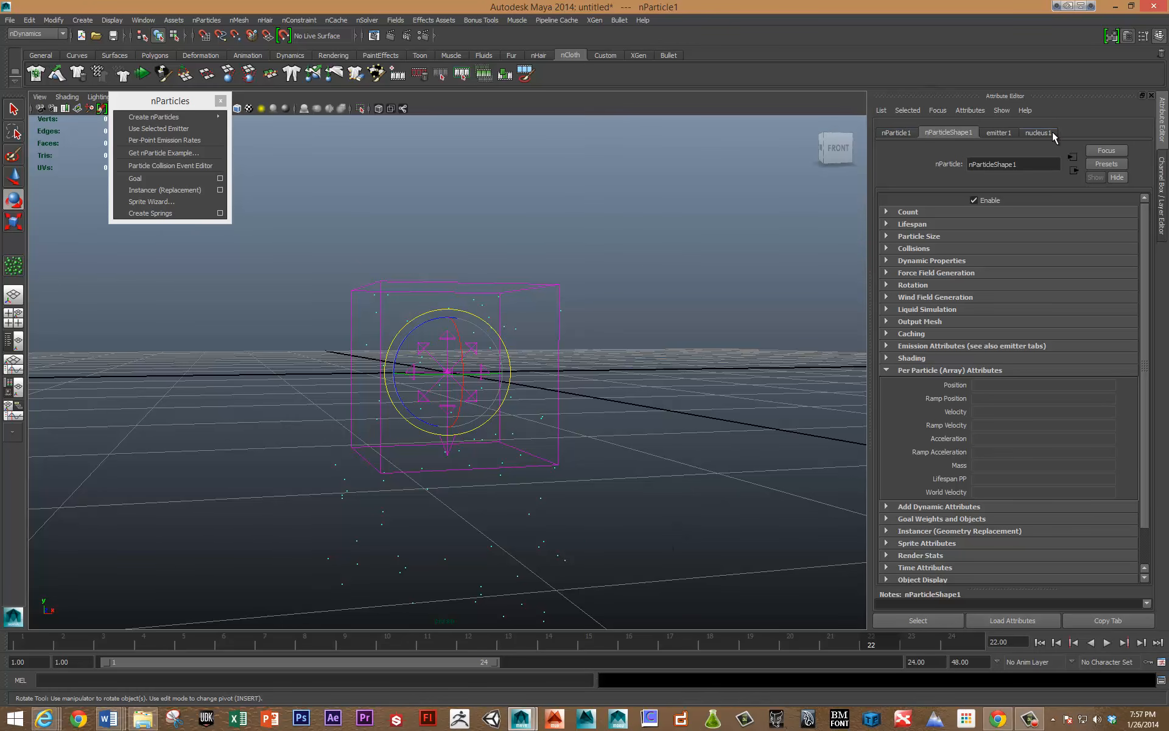
# Review the nParticle1, nParticleShape1 and emitter1 attributes, and set the nucleus1 gravity to 0.
pyautogui.click(889, 133)
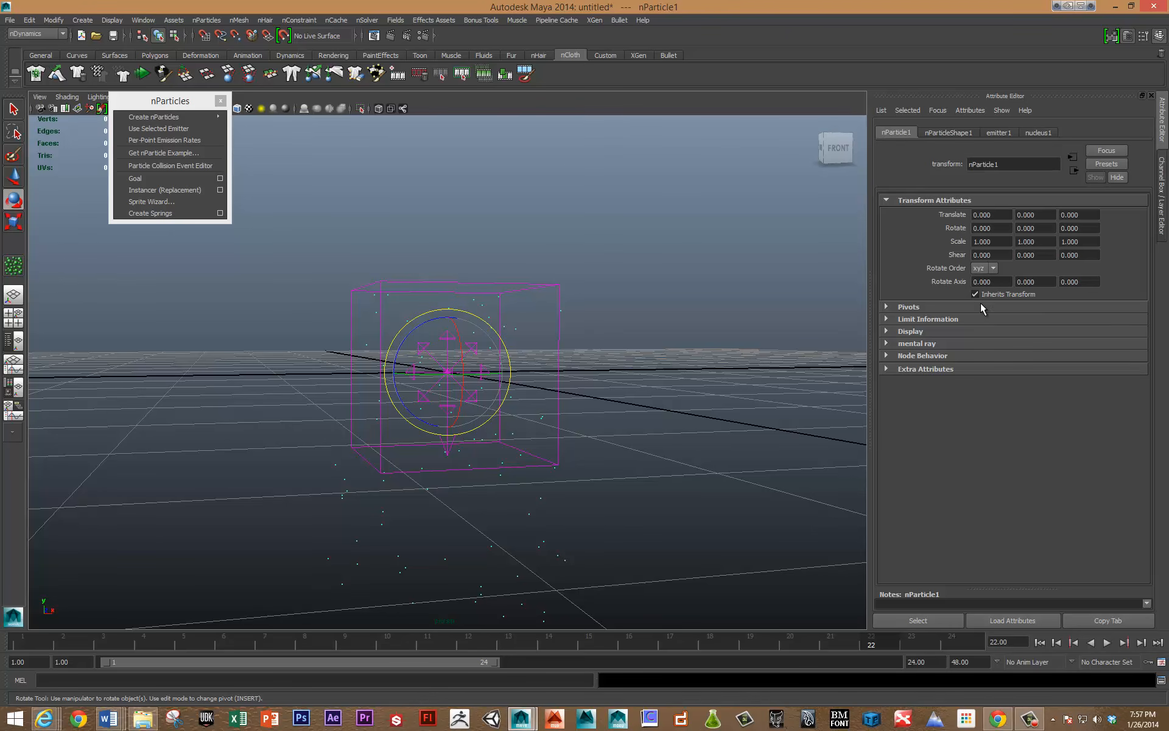
pyautogui.click(948, 133)
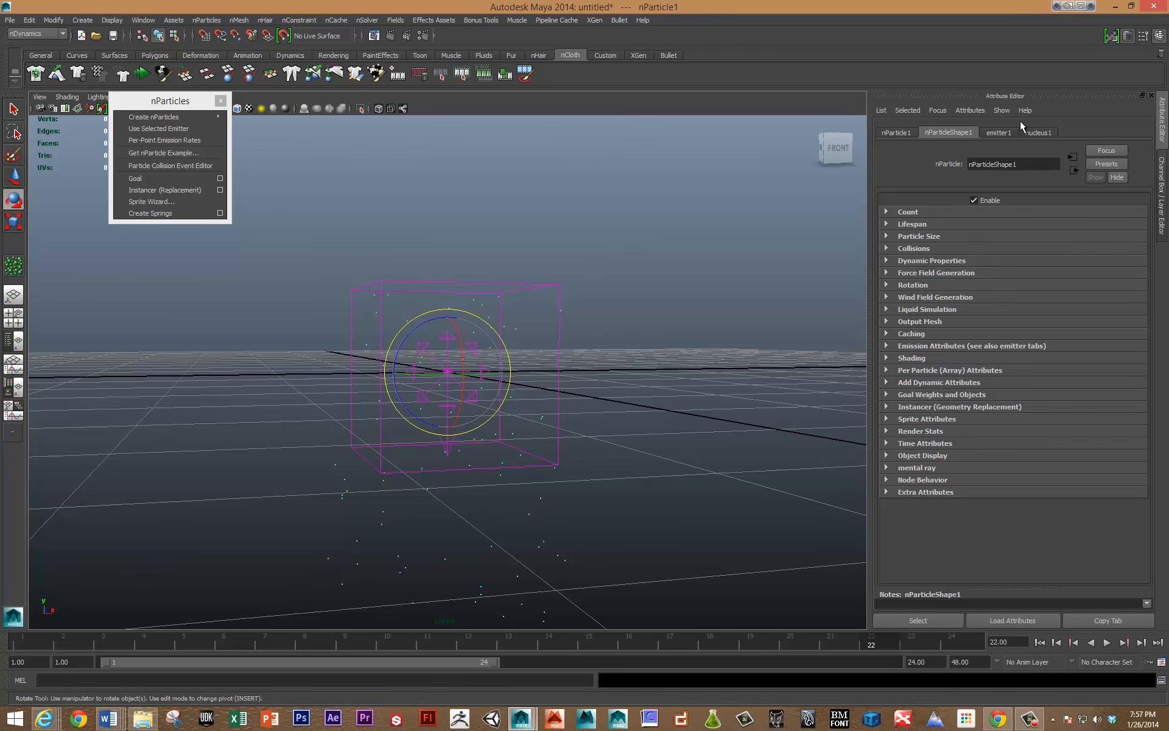
pyautogui.click(999, 132)
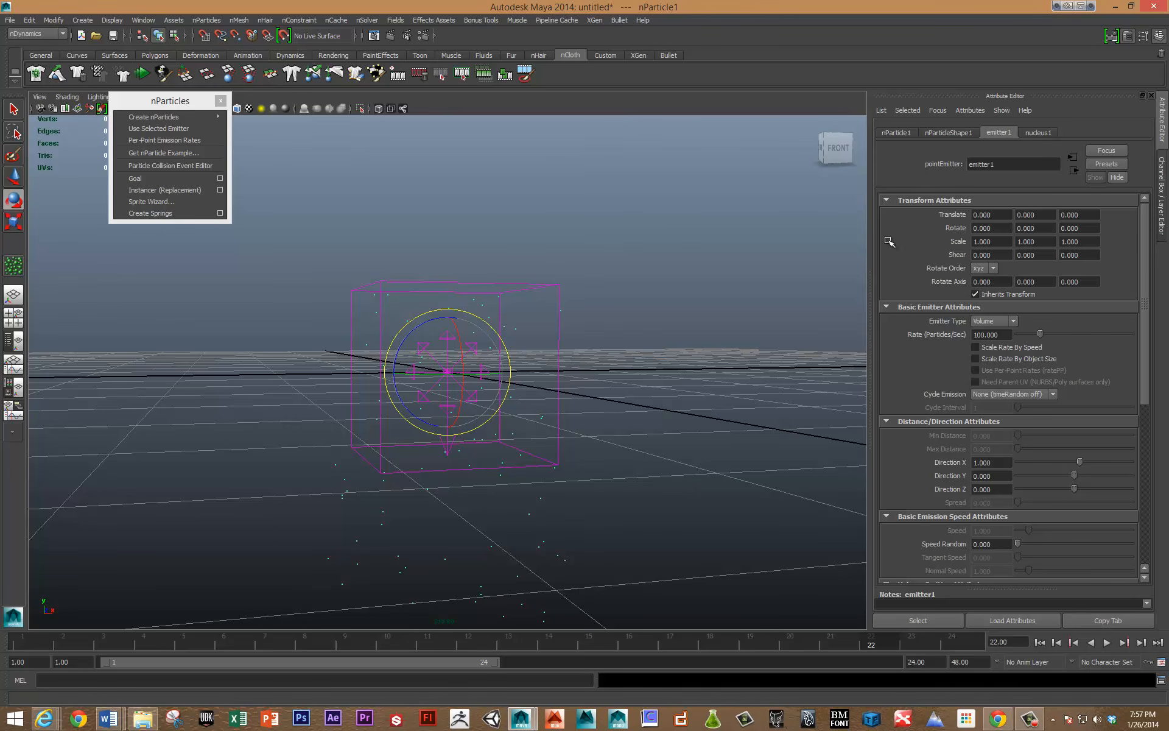
pyautogui.click(1038, 132)
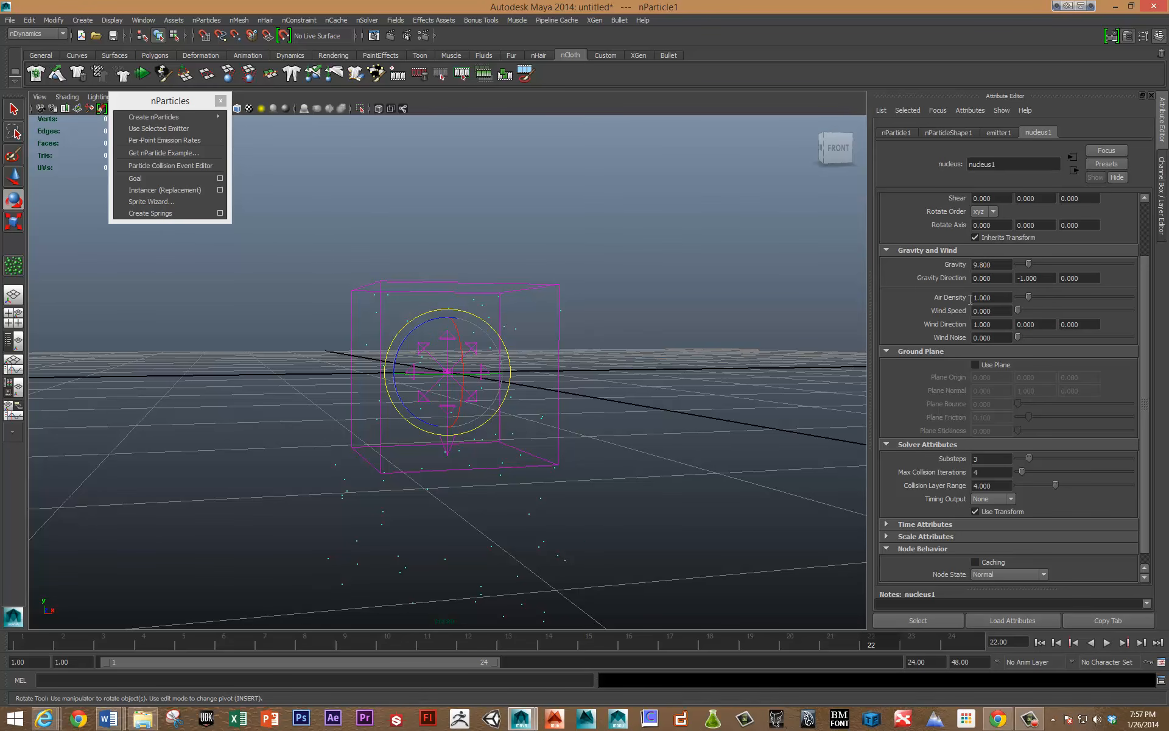
# Play the simulation repeatedly to check how the emitted particles behave without gravity.
pyautogui.click(548, 386)
pyautogui.click(522, 288)
pyautogui.hotkey('alt', 'v')
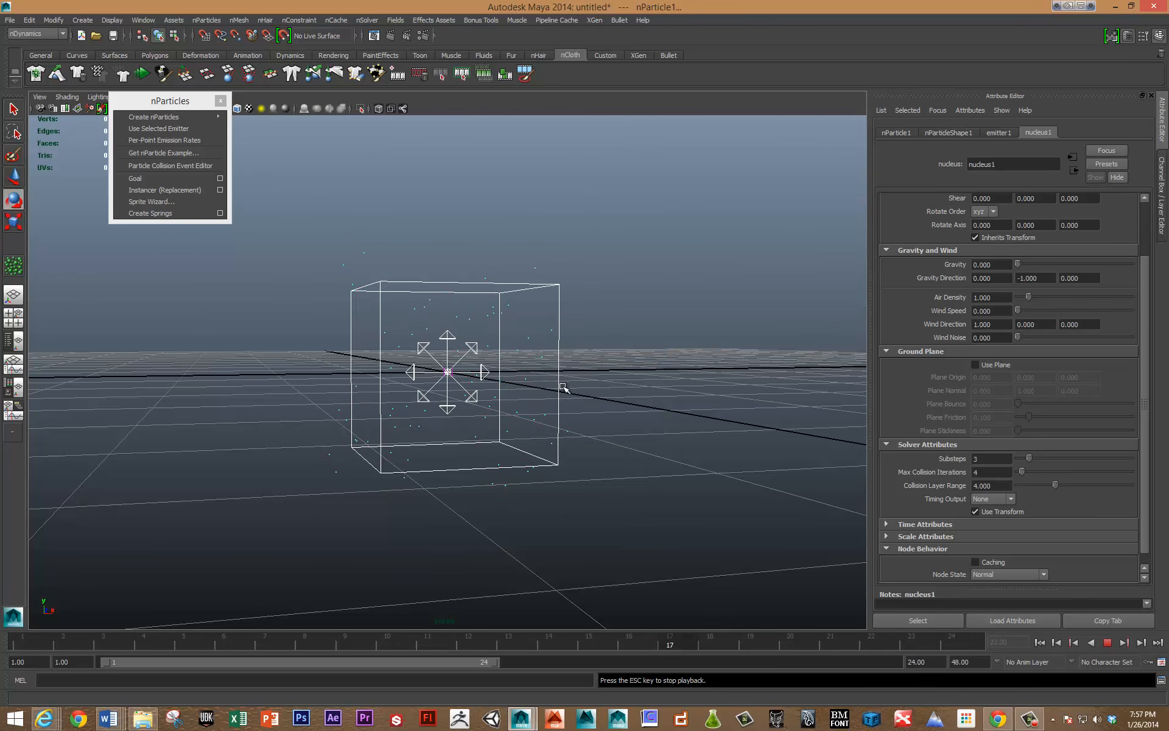
pyautogui.press('Escape')
pyautogui.hotkey('alt', 'v')
pyautogui.press('Escape')
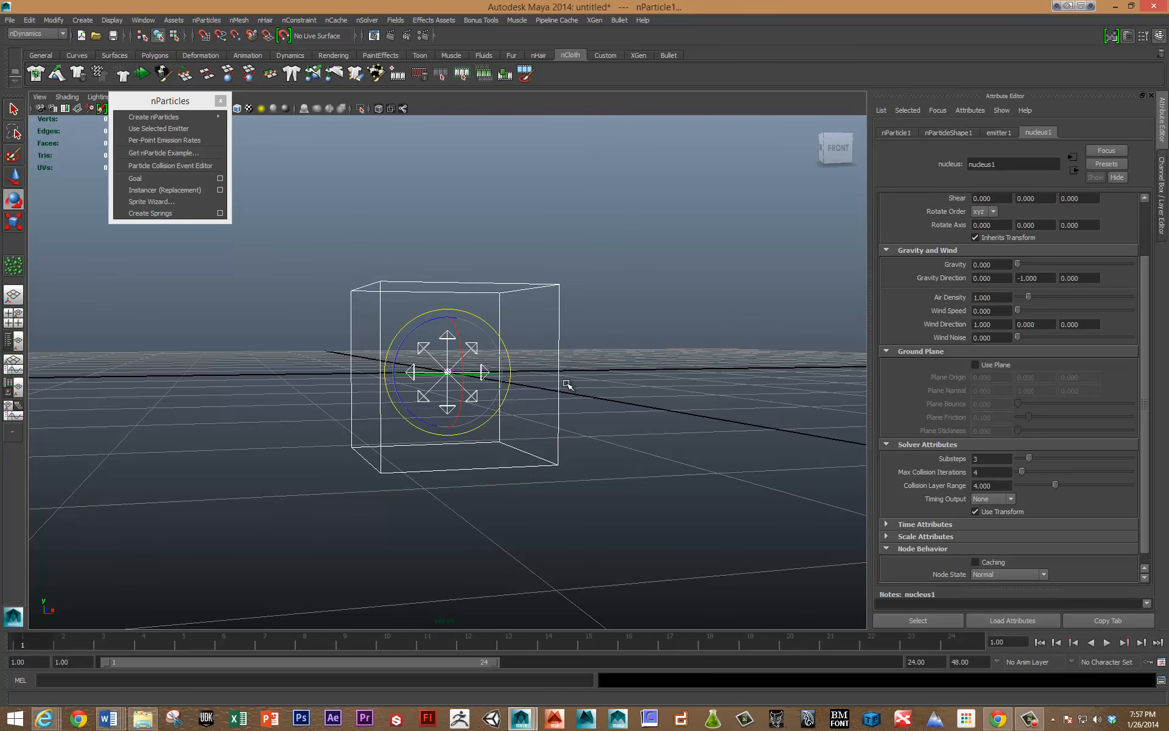
pyautogui.hotkey('alt', 'v')
# Look up the timeline's Playback Speed options, replay the simulation and return to frame 1.
pyautogui.rightClick(572, 637)
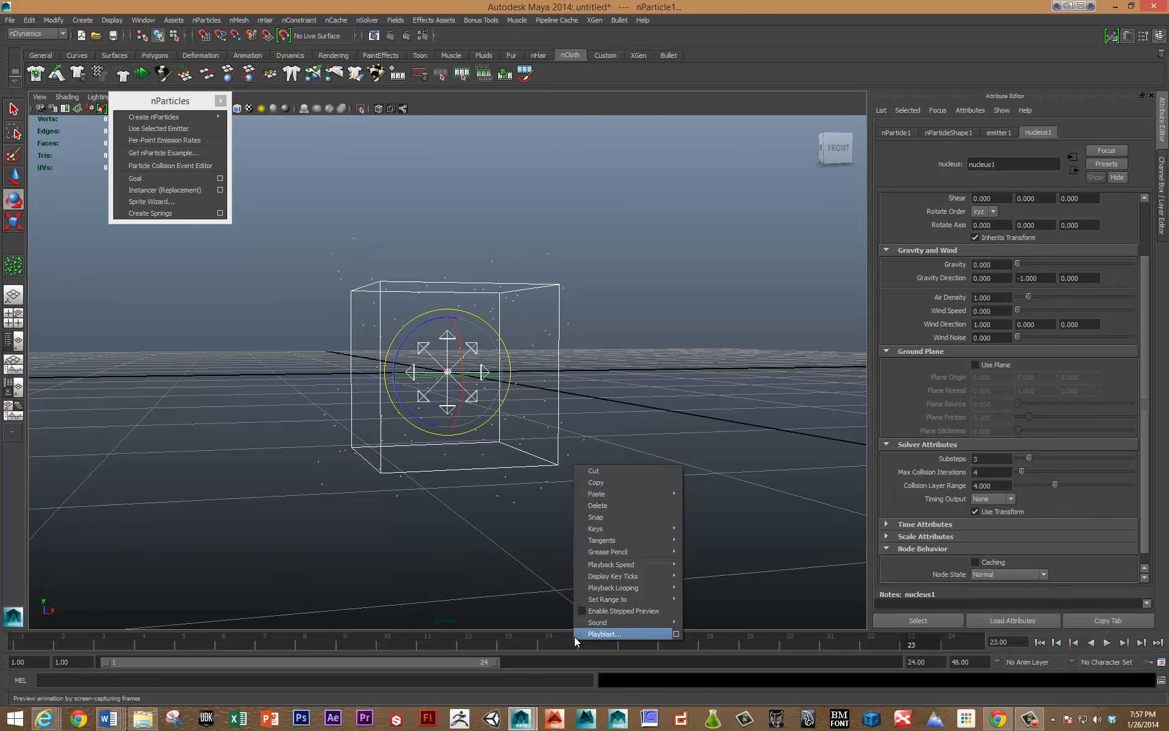
pyautogui.moveTo(622, 565)
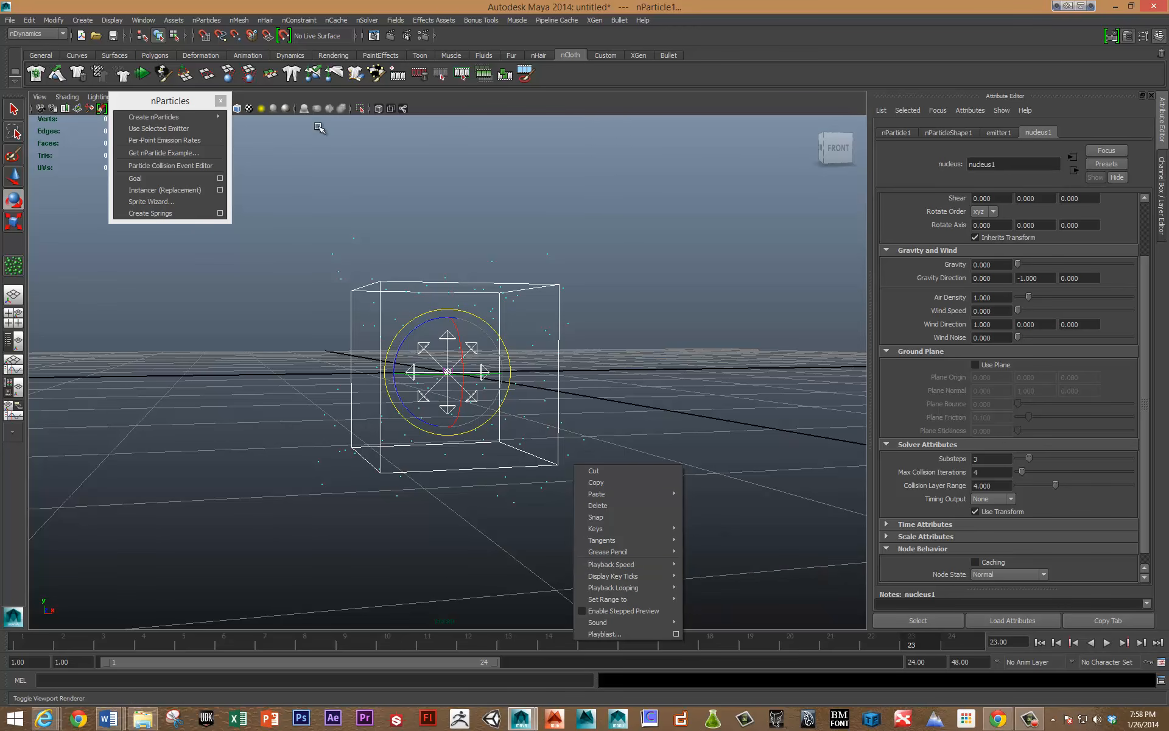
pyautogui.moveTo(328, 209); pyautogui.dragTo(406, 246)
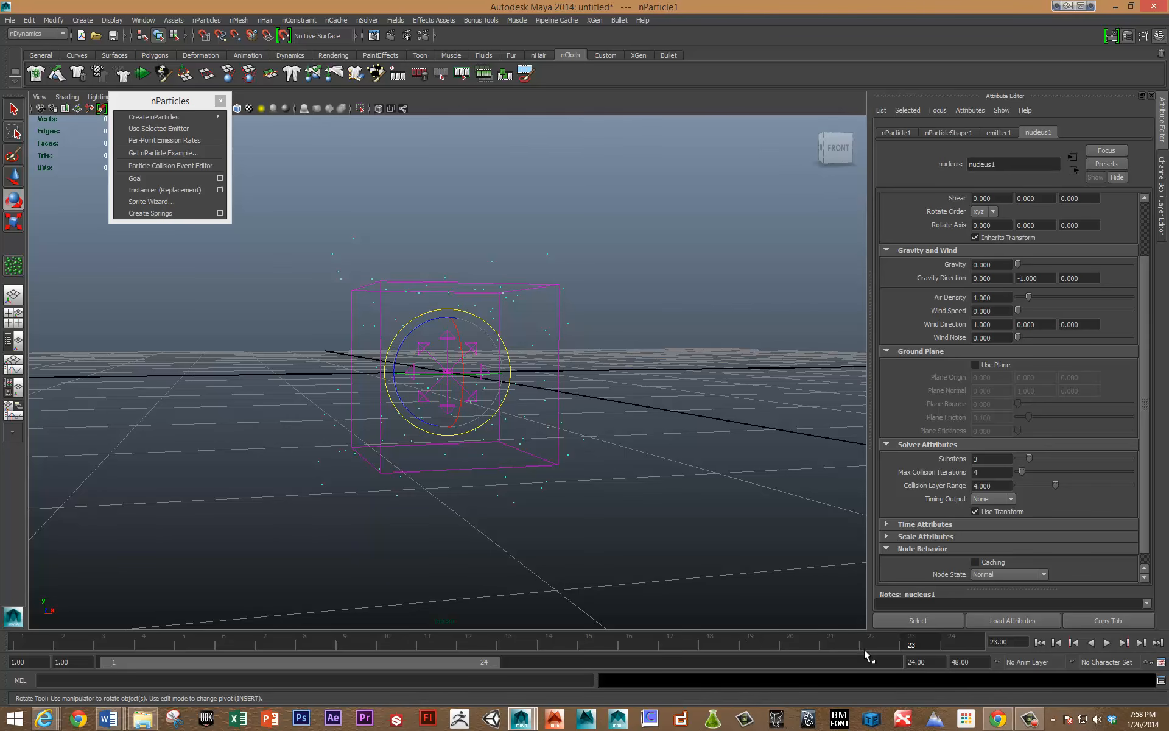
pyautogui.hotkey('alt', 'v')
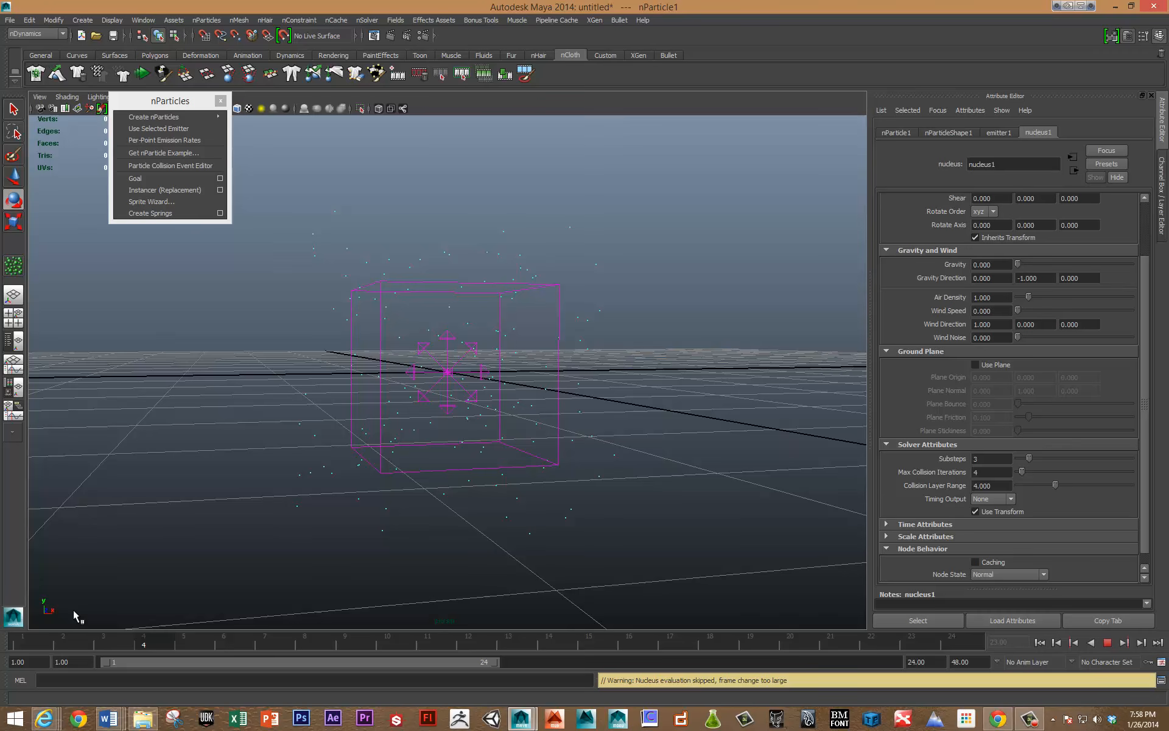
pyautogui.click(24, 641)
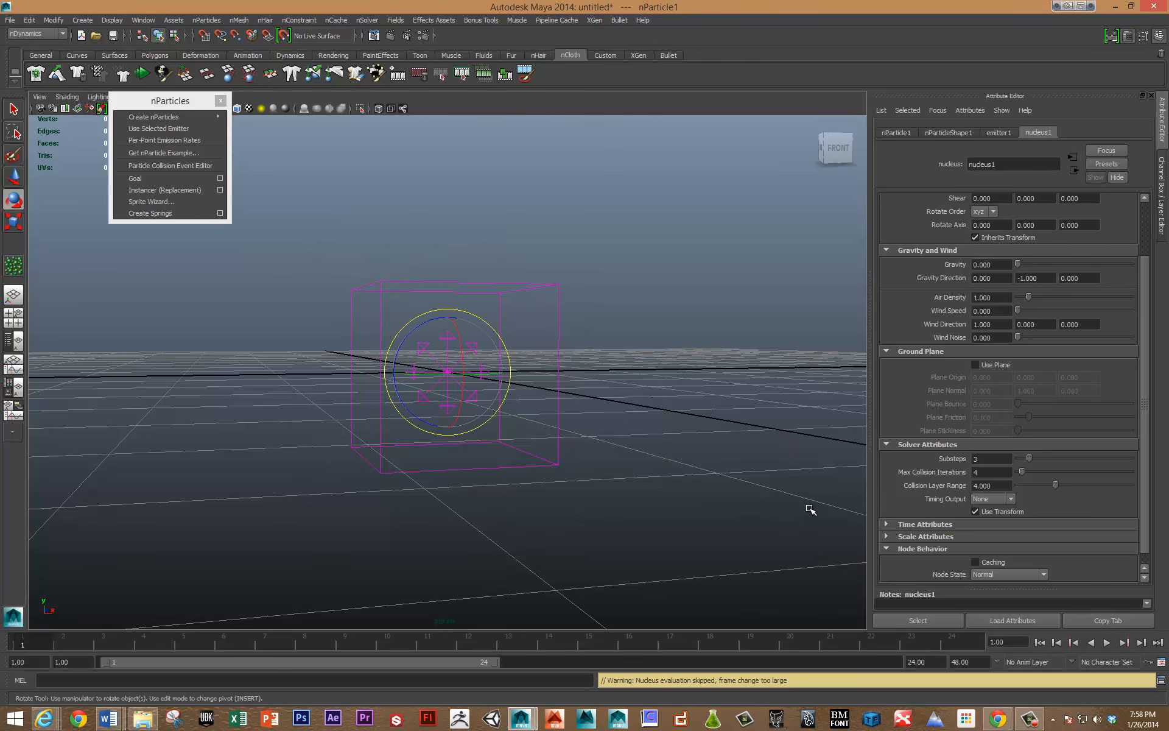
# Play back the gravity-free simulation, stop it and view the cube emitter from a higher angle.
pyautogui.hotkey('alt', 'v')
pyautogui.hotkey('alt', 'v')
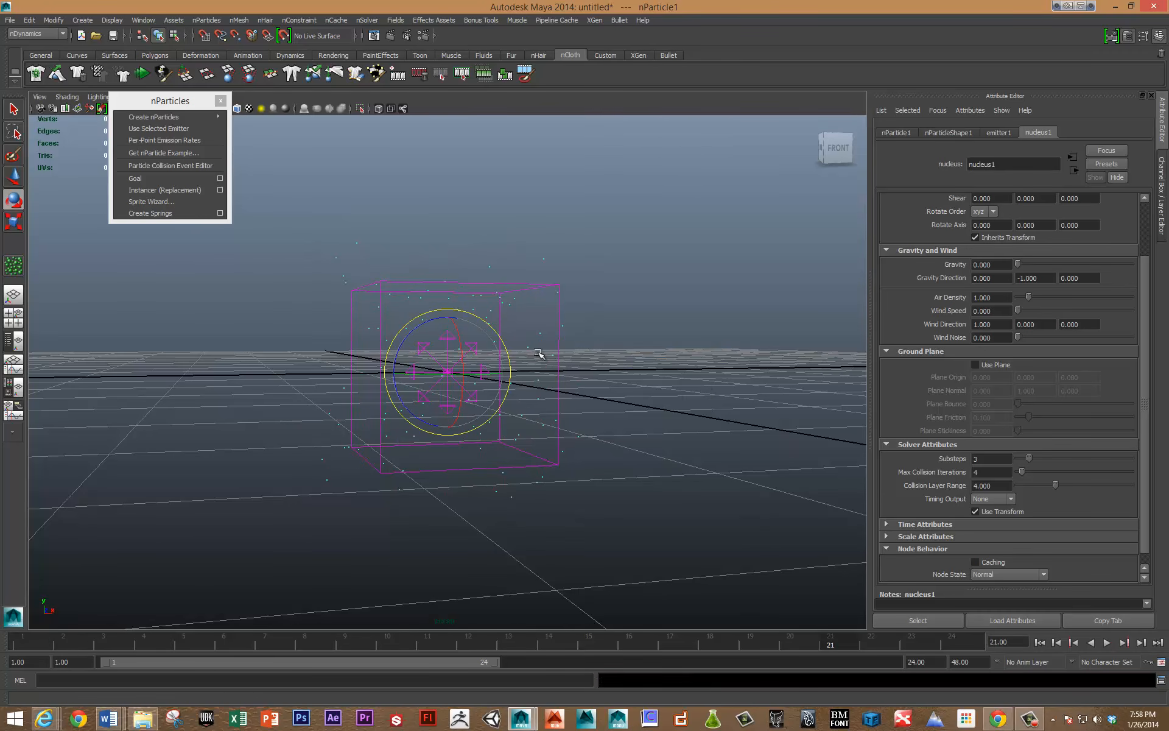
pyautogui.keyDown('alt'); pyautogui.moveTo(561, 342); pyautogui.dragTo(556, 271); pyautogui.keyUp('alt')
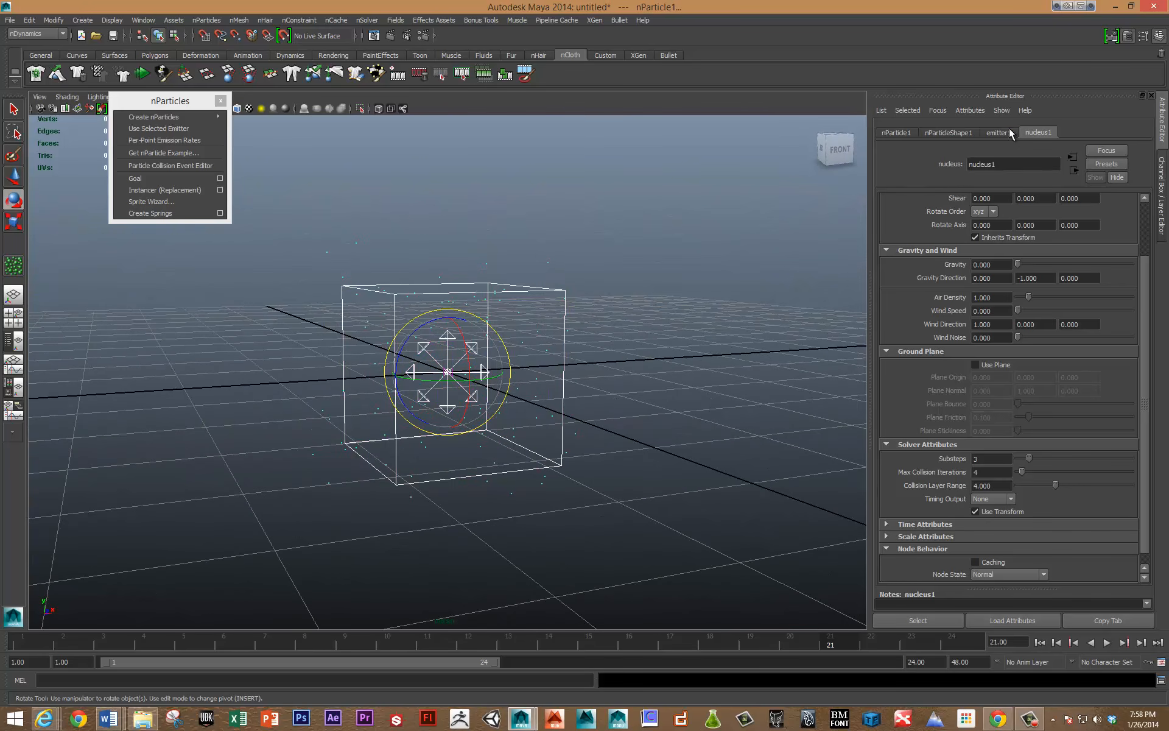
# Change emitter1's volume shape to Sphere first, and finally to Torus.
pyautogui.click(999, 133)
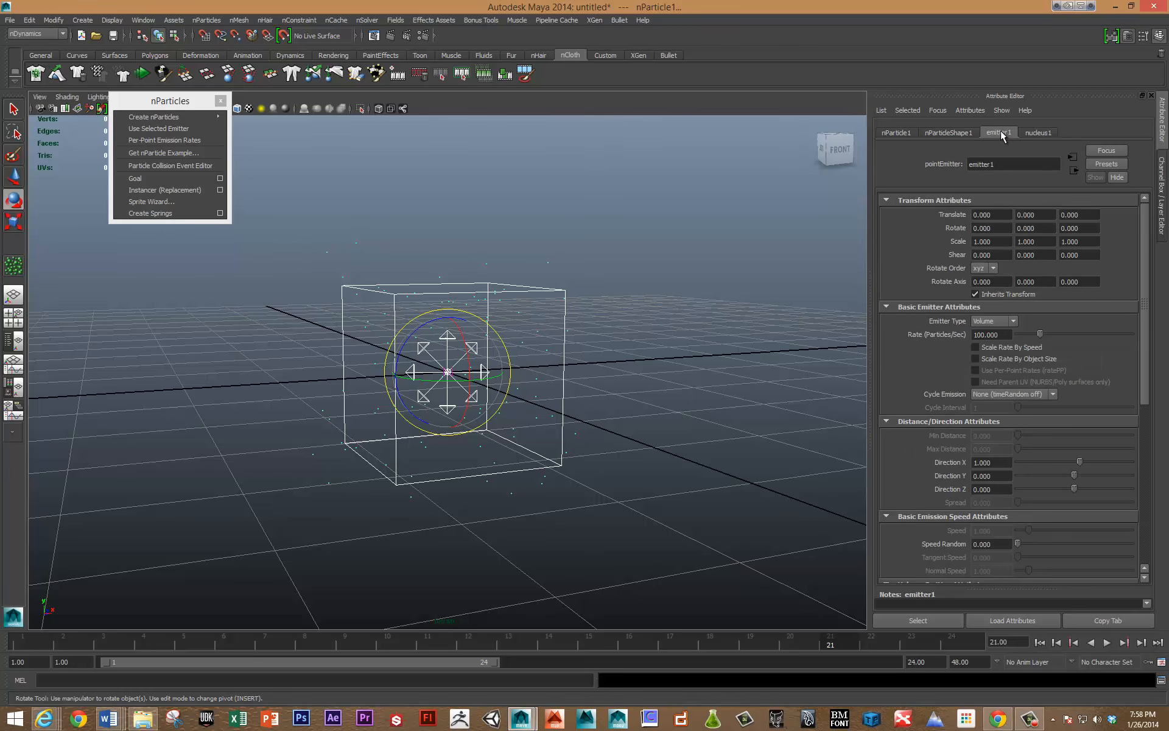
pyautogui.scroll(-4, 950, 420)
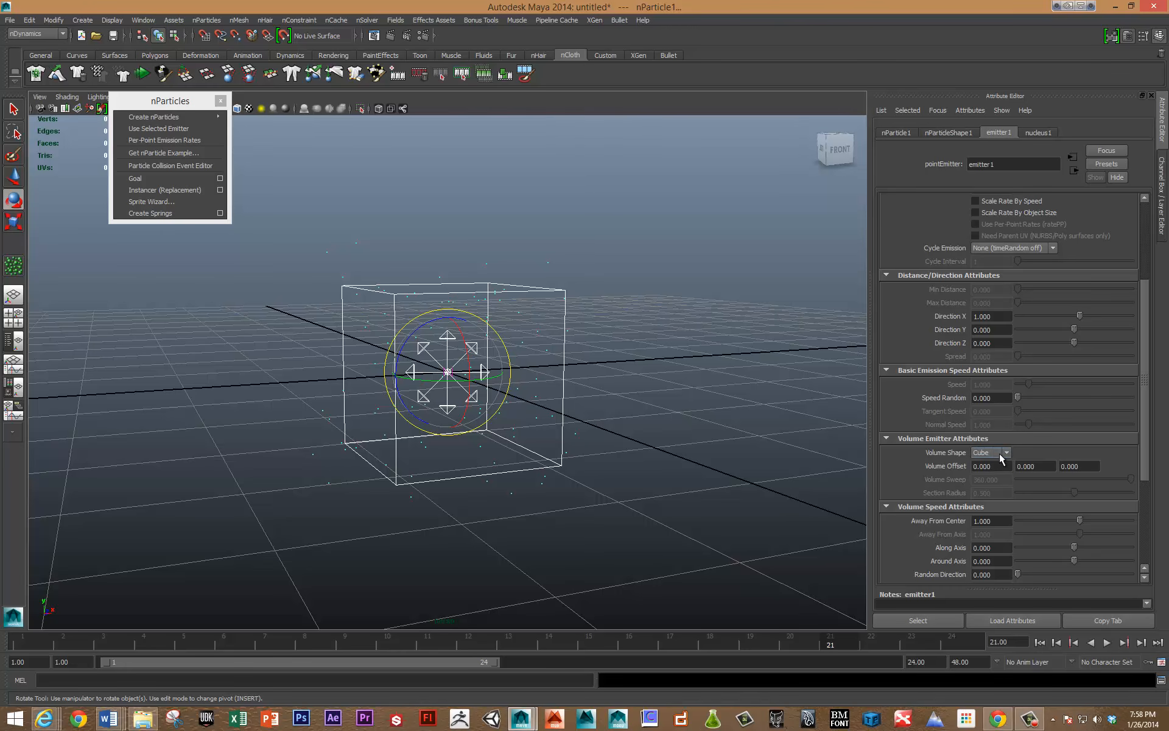
pyautogui.click(999, 453)
pyautogui.click(995, 467)
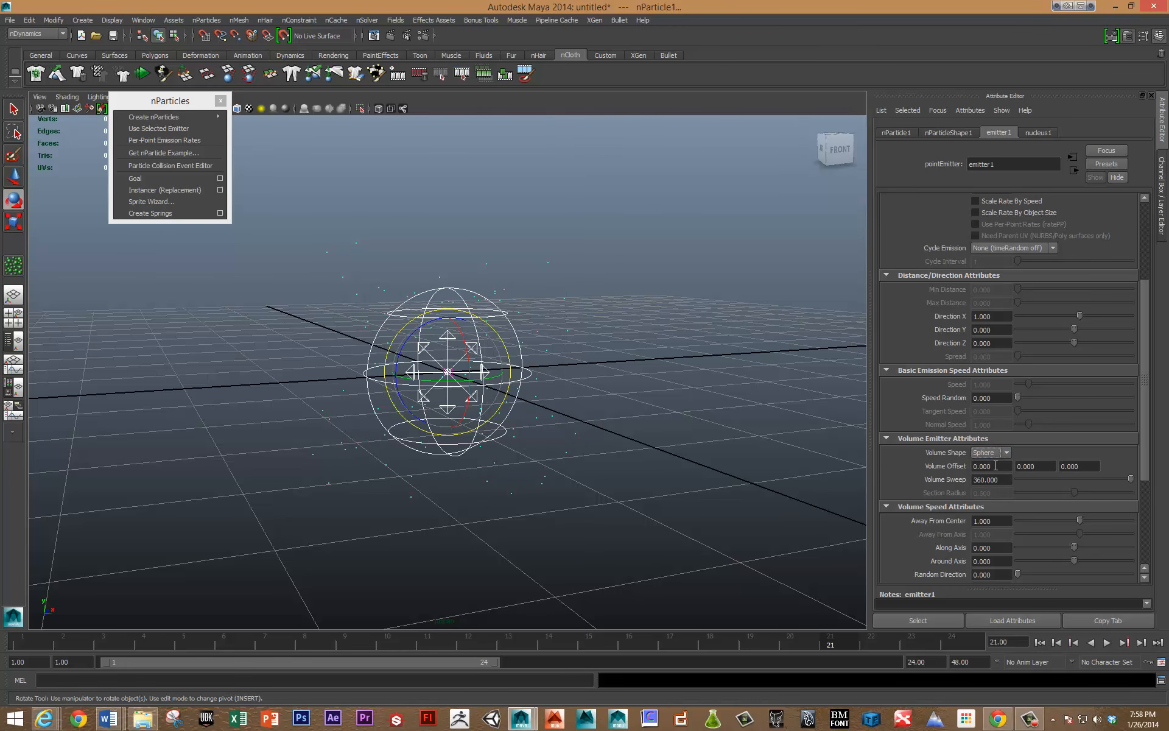
pyautogui.click(996, 454)
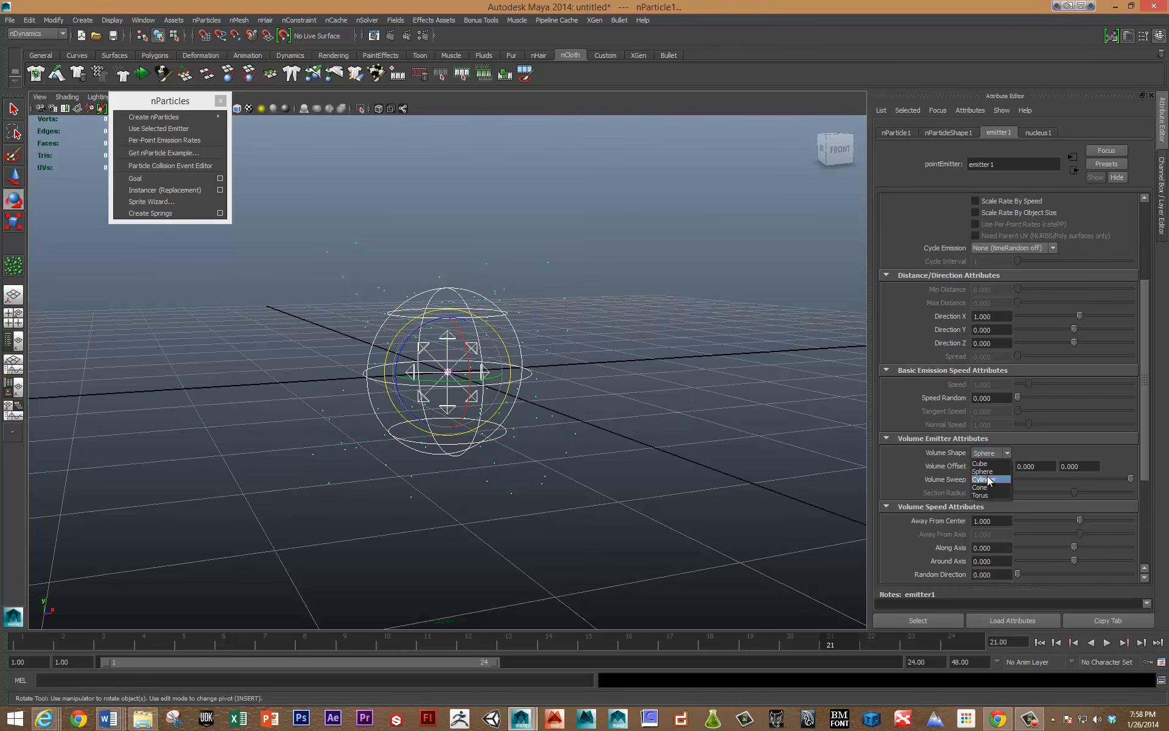
pyautogui.click(981, 494)
# View the torus emitter from above, play its simulation and stop it once particles are emitted.
pyautogui.keyDown('alt'); pyautogui.moveTo(674, 321); pyautogui.dragTo(680, 328); pyautogui.keyUp('alt')
pyautogui.hotkey('alt', 'v')
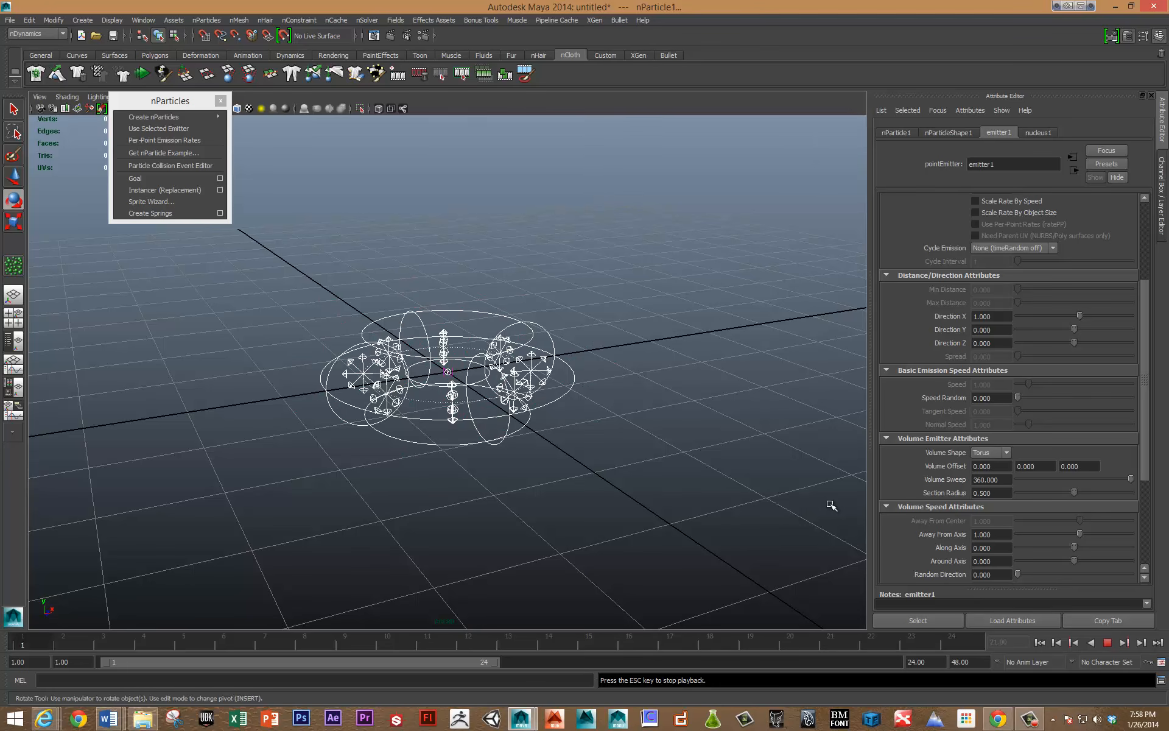
pyautogui.press('Escape')
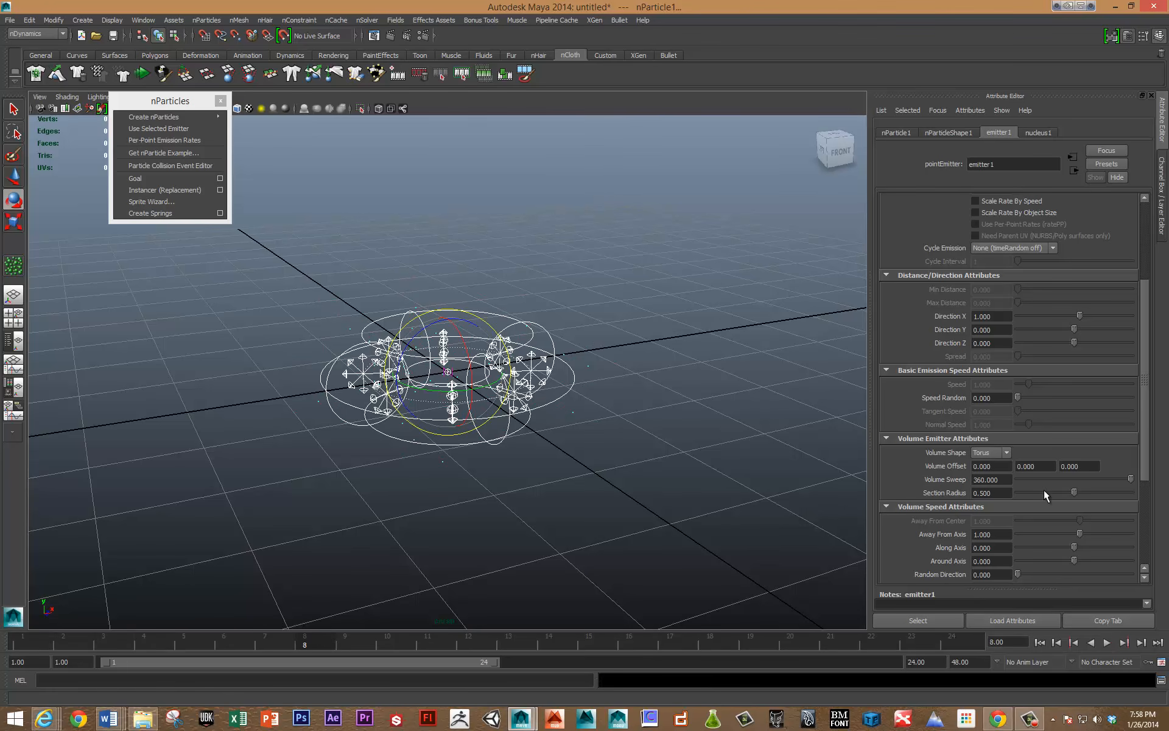
# Reduce the torus emitter's Volume Sweep to about 158.7 and play the simulation to check the partial ring's emission.
pyautogui.moveTo(1071, 480)
pyautogui.mouseDown()
pyautogui.moveTo(1032, 478)
pyautogui.moveTo(1067, 480)
pyautogui.mouseUp()
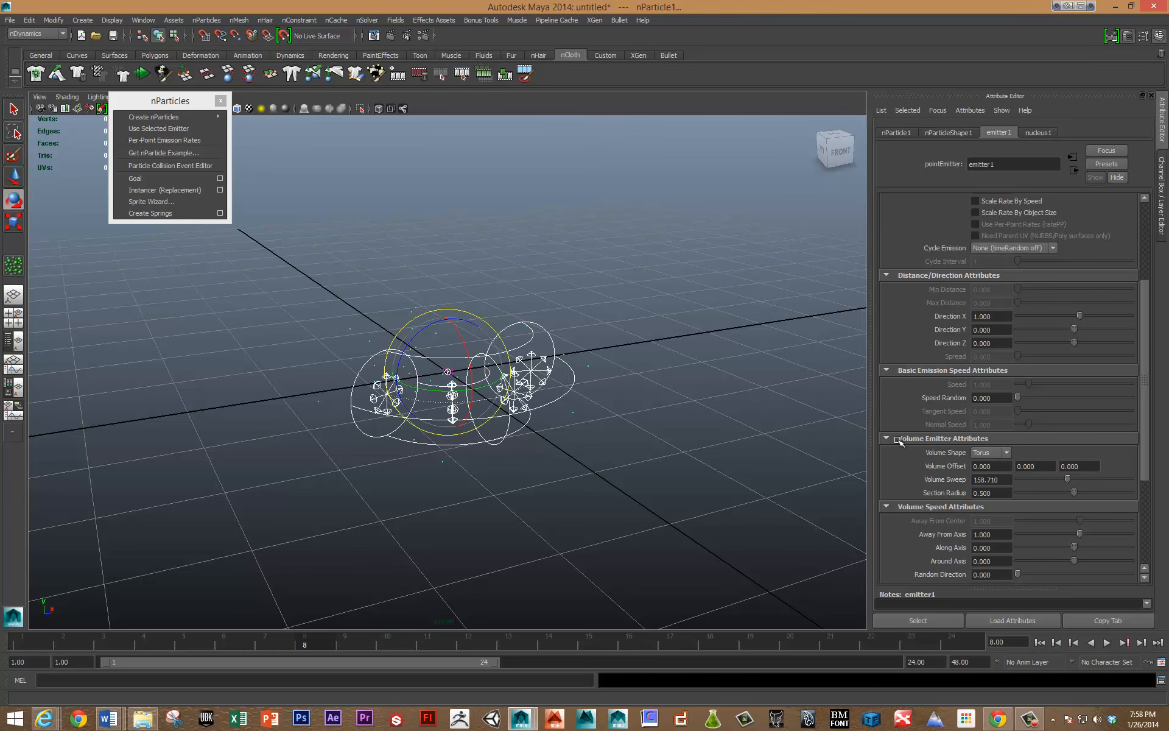
pyautogui.hotkey('alt', 'v')
pyautogui.keyDown('alt'); pyautogui.moveTo(564, 438); pyautogui.dragTo(608, 448); pyautogui.keyUp('alt')
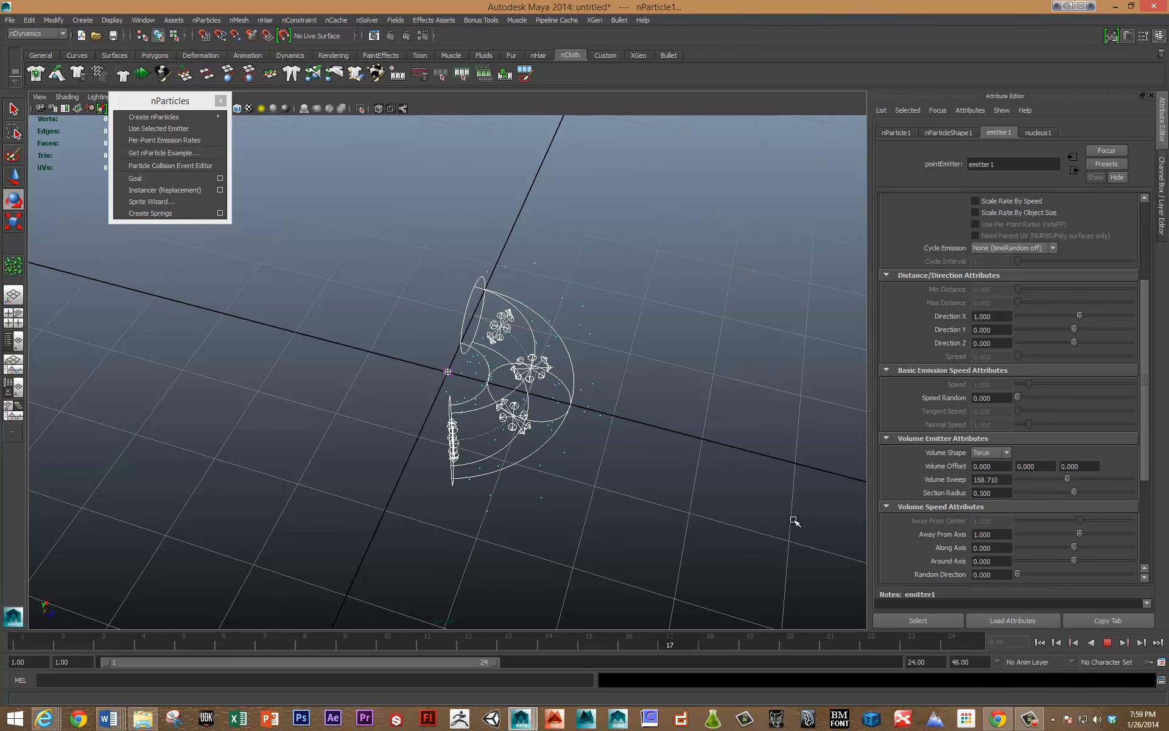
pyautogui.press('Escape')
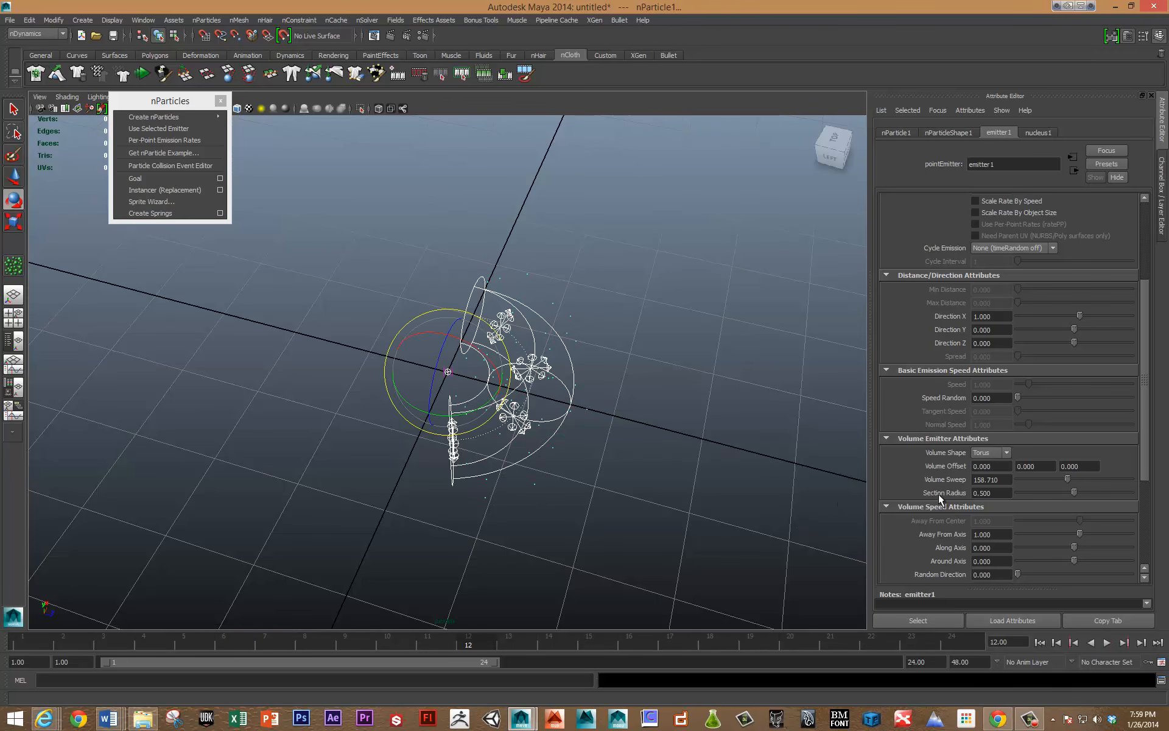
# Set emitter1's emitter type to Omni and play the simulation, viewing the particles from a low angle before stopping it.
pyautogui.moveTo(1141, 403); pyautogui.dragTo(1141, 465)
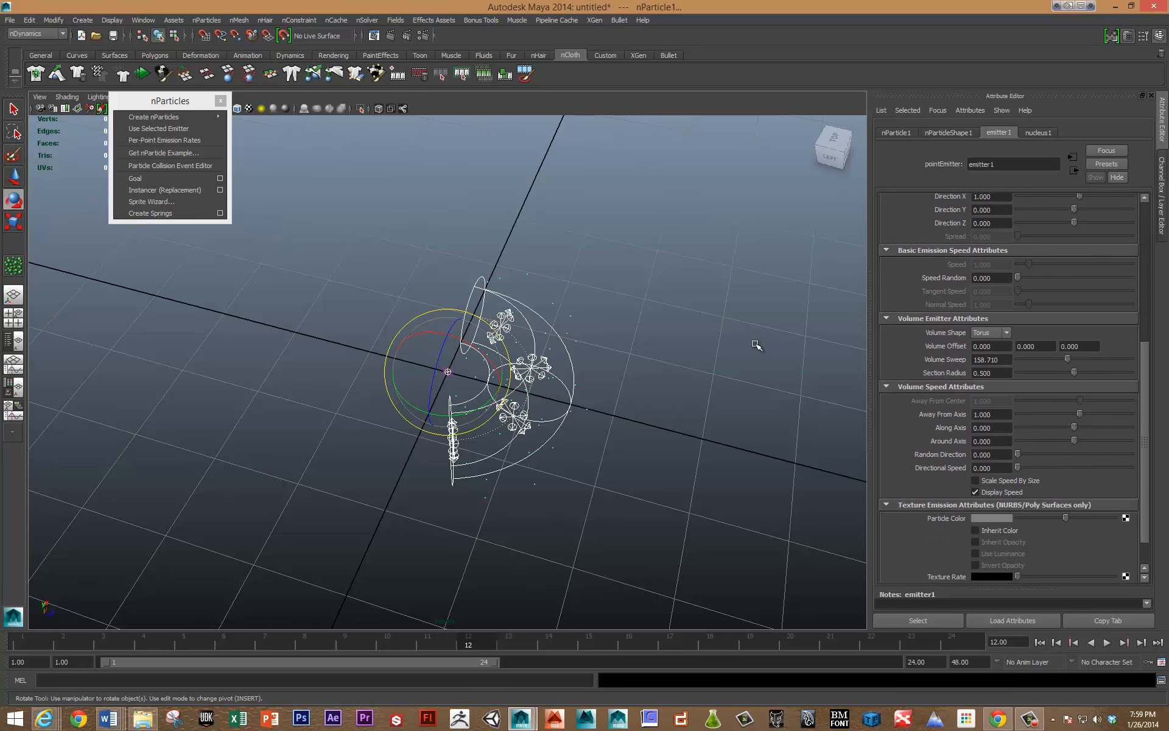
pyautogui.scroll(8, 931, 469)
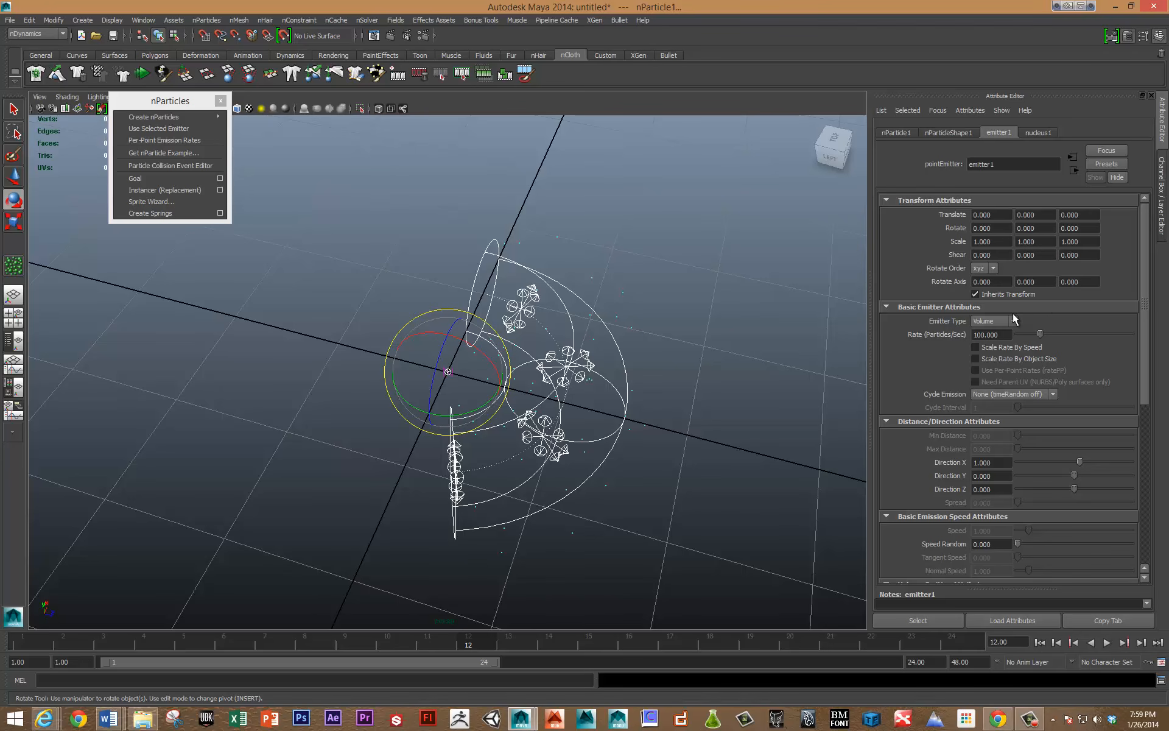
pyautogui.click(1011, 320)
pyautogui.click(996, 339)
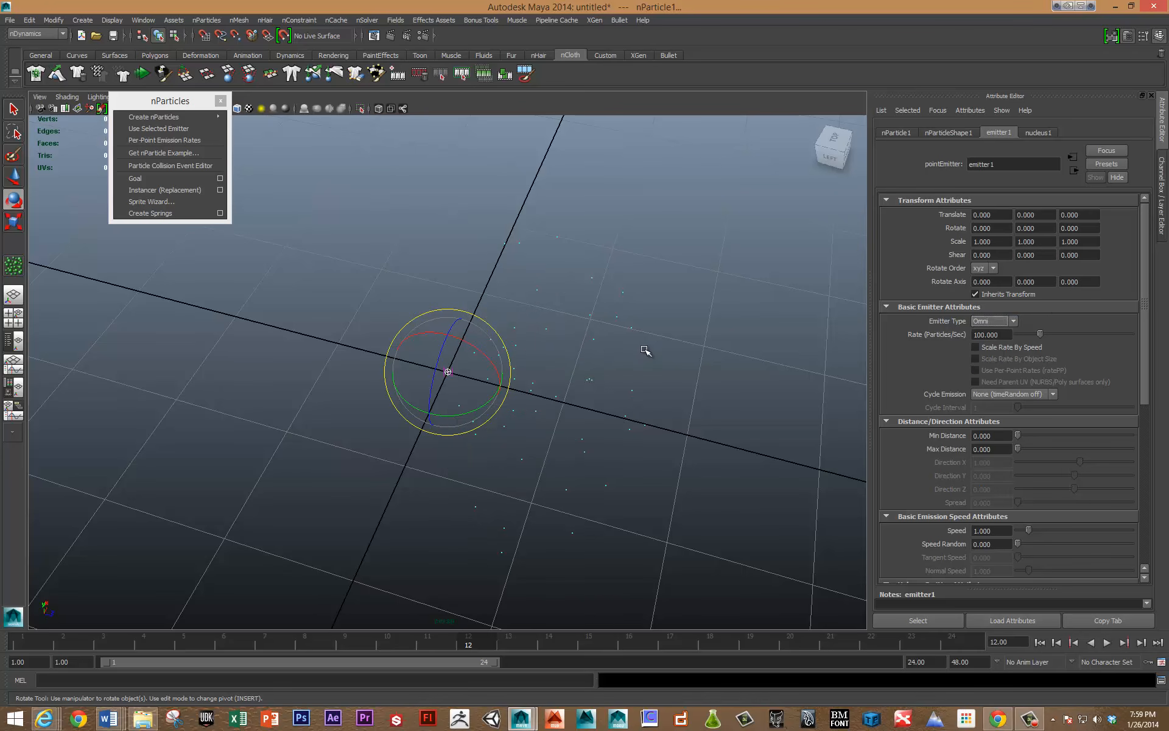
pyautogui.hotkey('alt', 'v')
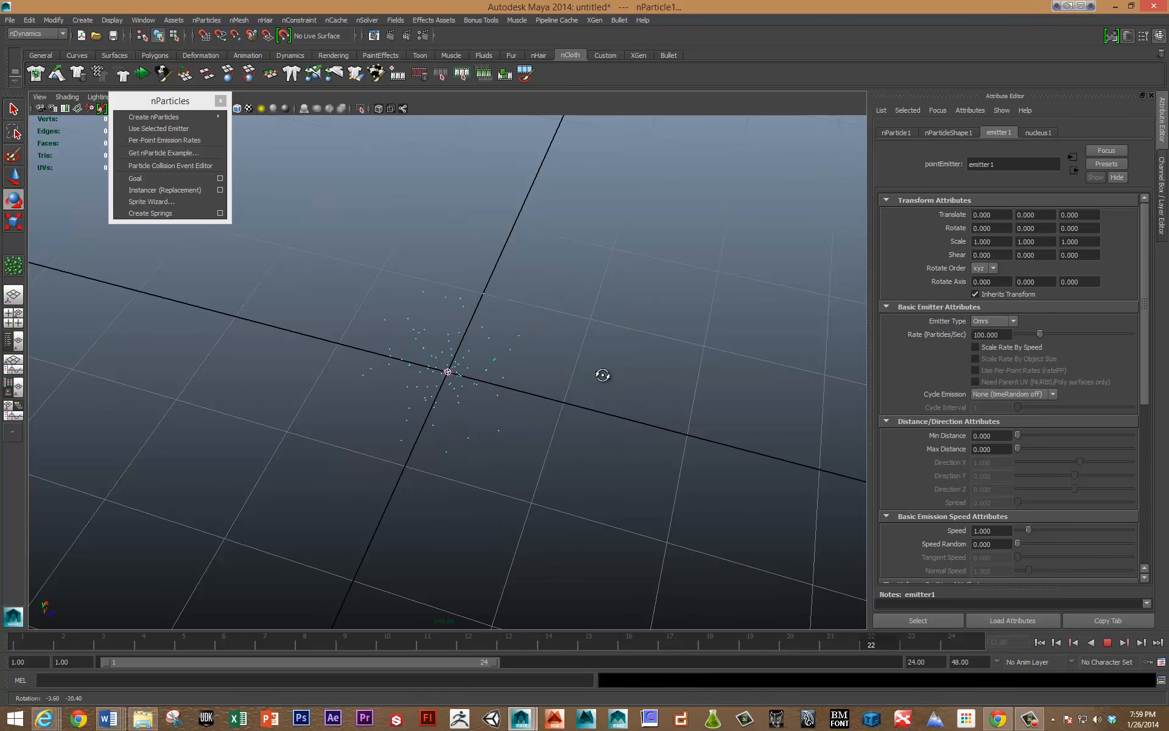
pyautogui.keyDown('alt'); pyautogui.moveTo(601, 375); pyautogui.dragTo(605, 367); pyautogui.keyUp('alt')
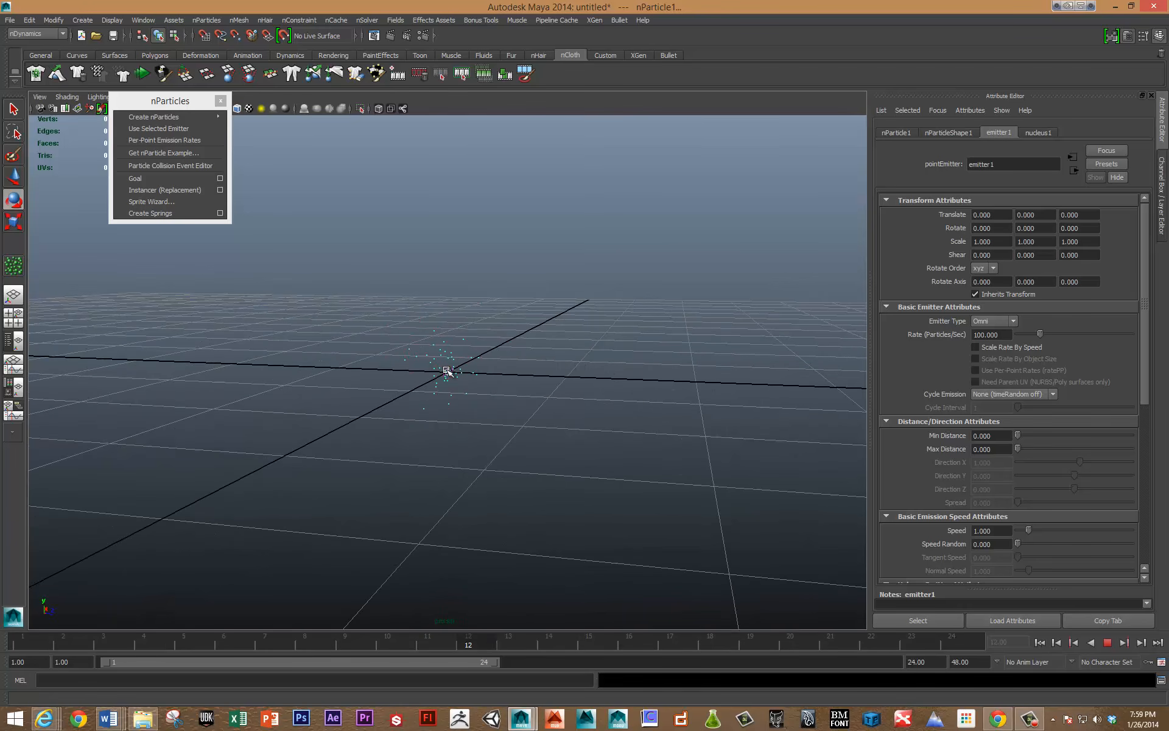
pyautogui.press('Escape')
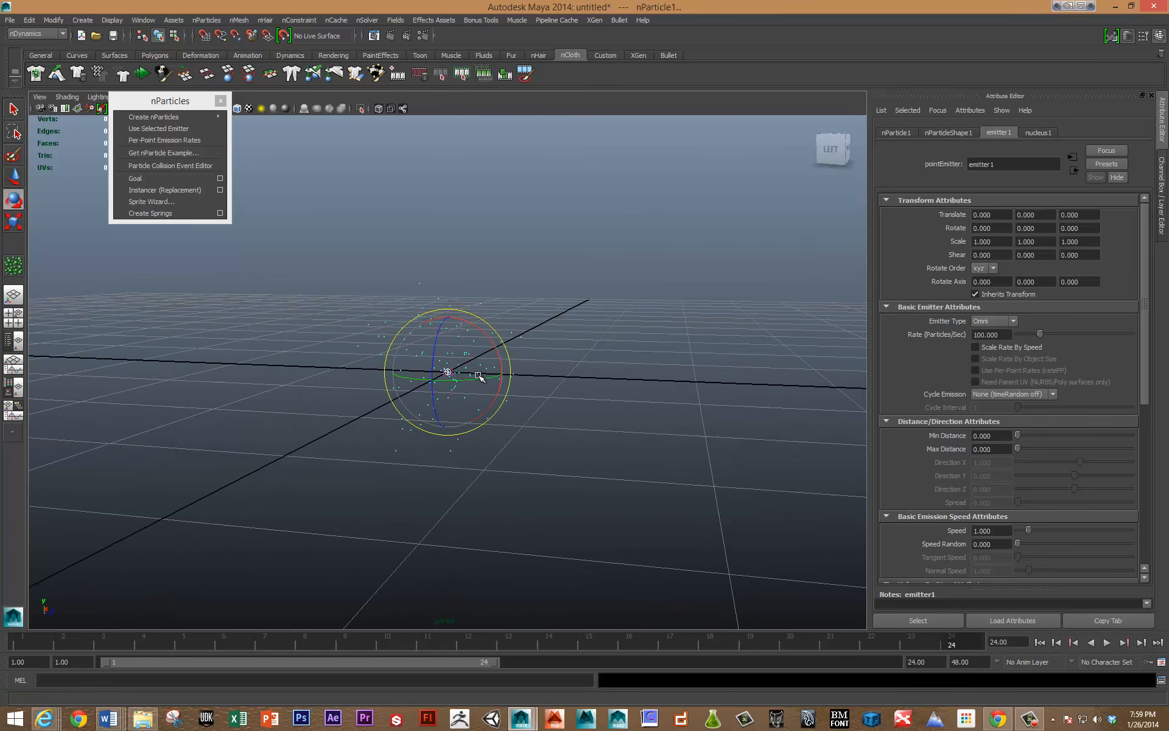
# Leave the emitter type as Omni and delete the emitter, its particles and the nucleus from the scene.
pyautogui.click(1011, 321)
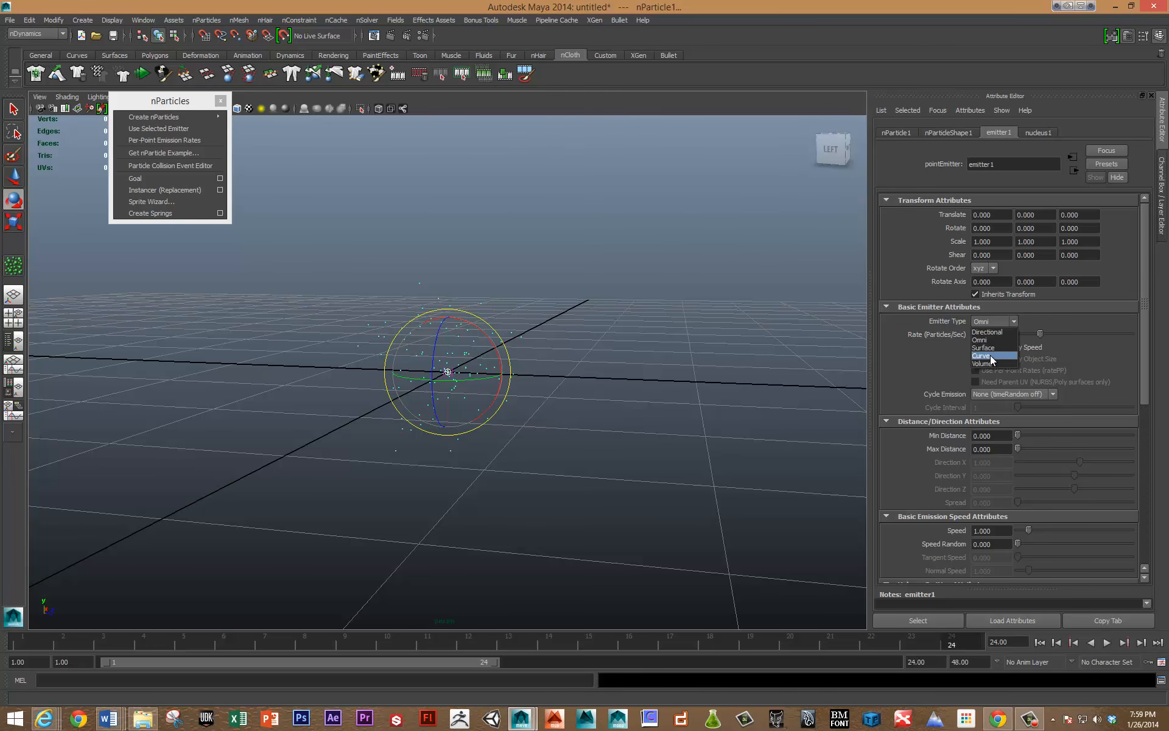
pyautogui.click(733, 315)
pyautogui.keyDown('alt'); pyautogui.moveTo(676, 273); pyautogui.dragTo(681, 308); pyautogui.keyUp('alt')
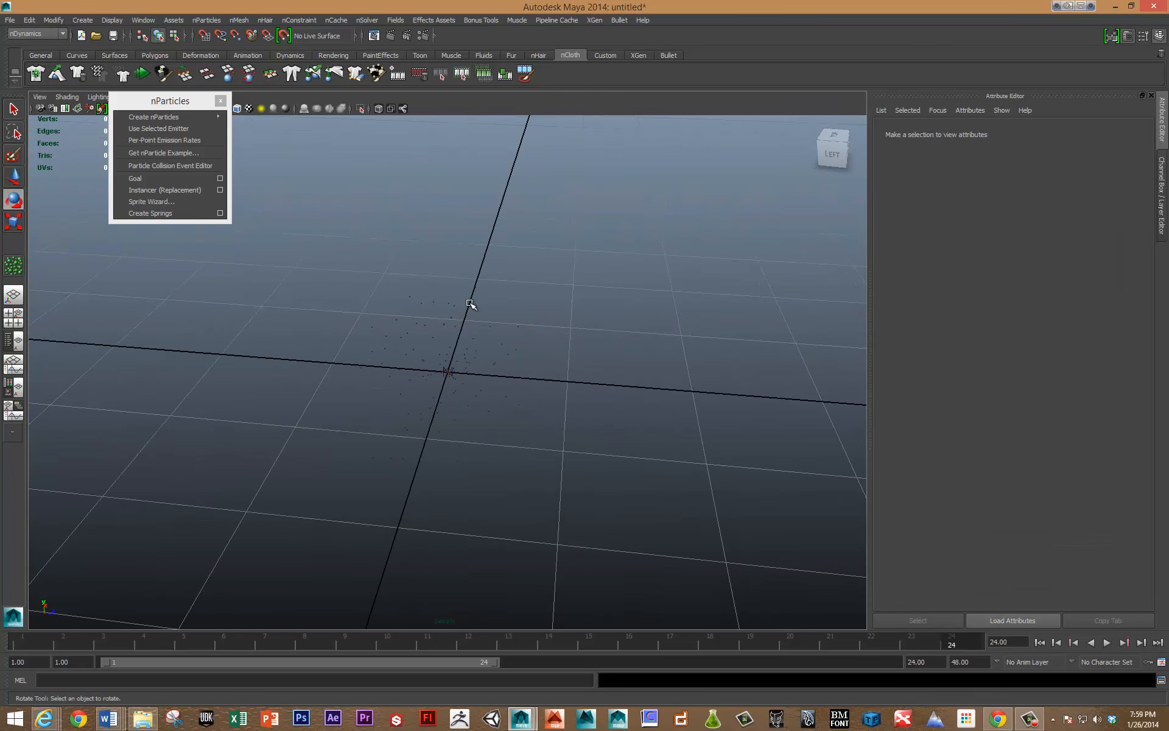
pyautogui.moveTo(472, 280); pyautogui.dragTo(616, 449)
pyautogui.press('Delete')
# Draw a wavy EP curve with six edit points across the grid and show its transform channels.
pyautogui.click(74, 20)
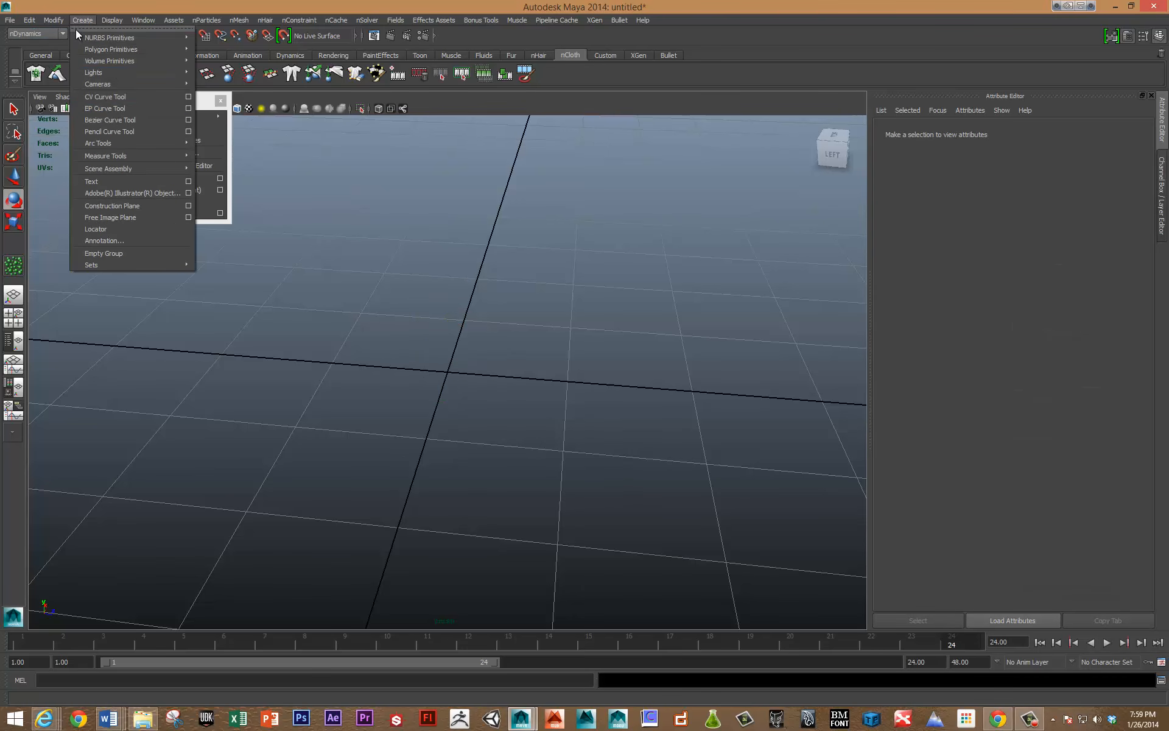
pyautogui.click(86, 107)
pyautogui.click(327, 400)
pyautogui.click(506, 349)
pyautogui.click(627, 438)
pyautogui.click(660, 534)
pyautogui.click(760, 504)
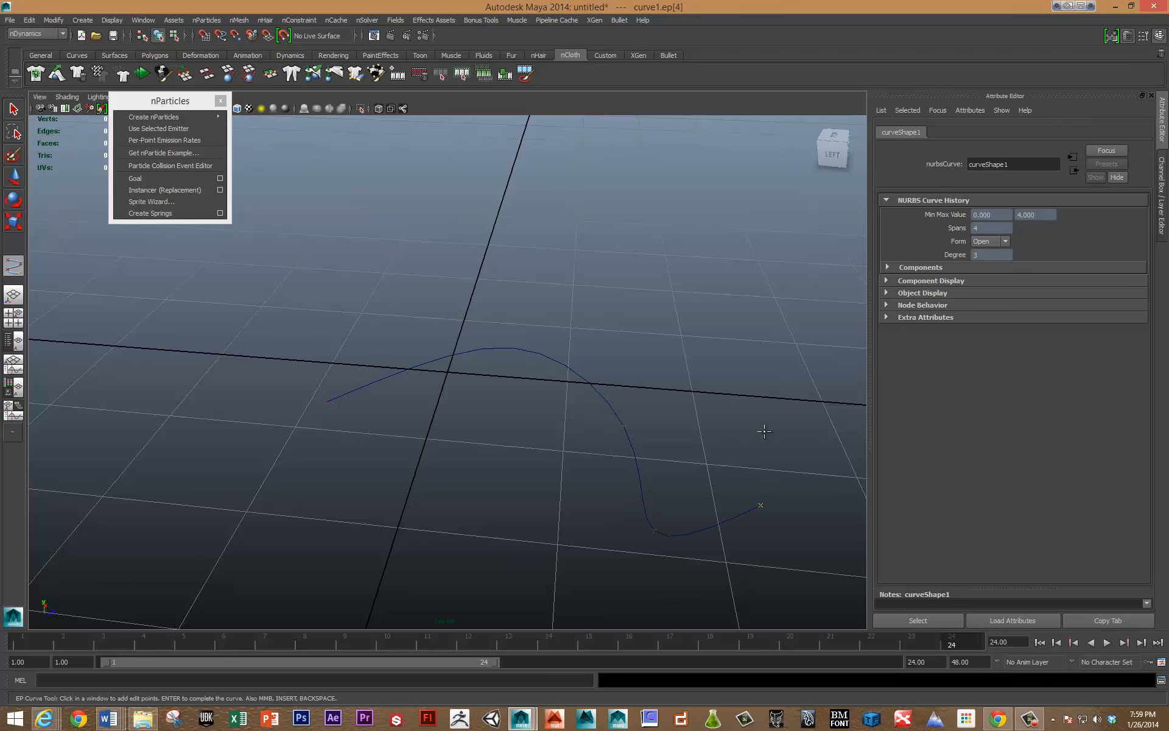
pyautogui.click(776, 368)
pyautogui.press('Return')
pyautogui.press('e')
pyautogui.hotkey('ctrl', 'a')
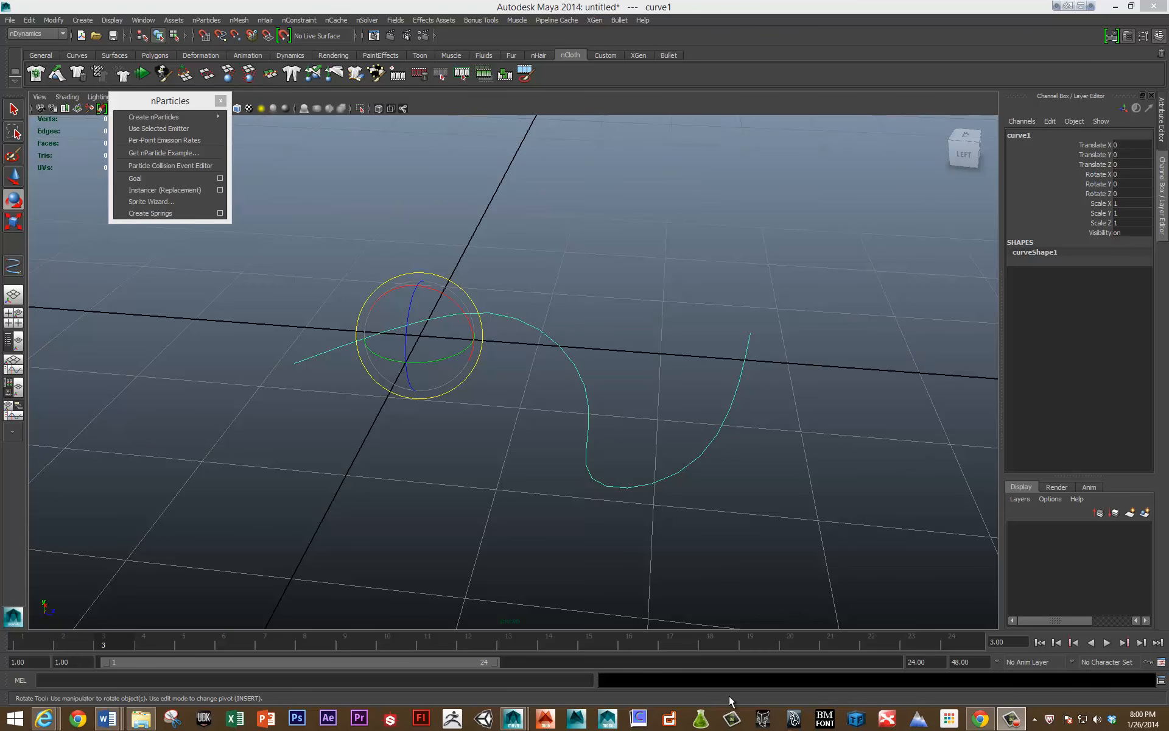
# Create an Emit from Object emitter on the curve with the emitter type set to Curve.
pyautogui.moveTo(146, 119)
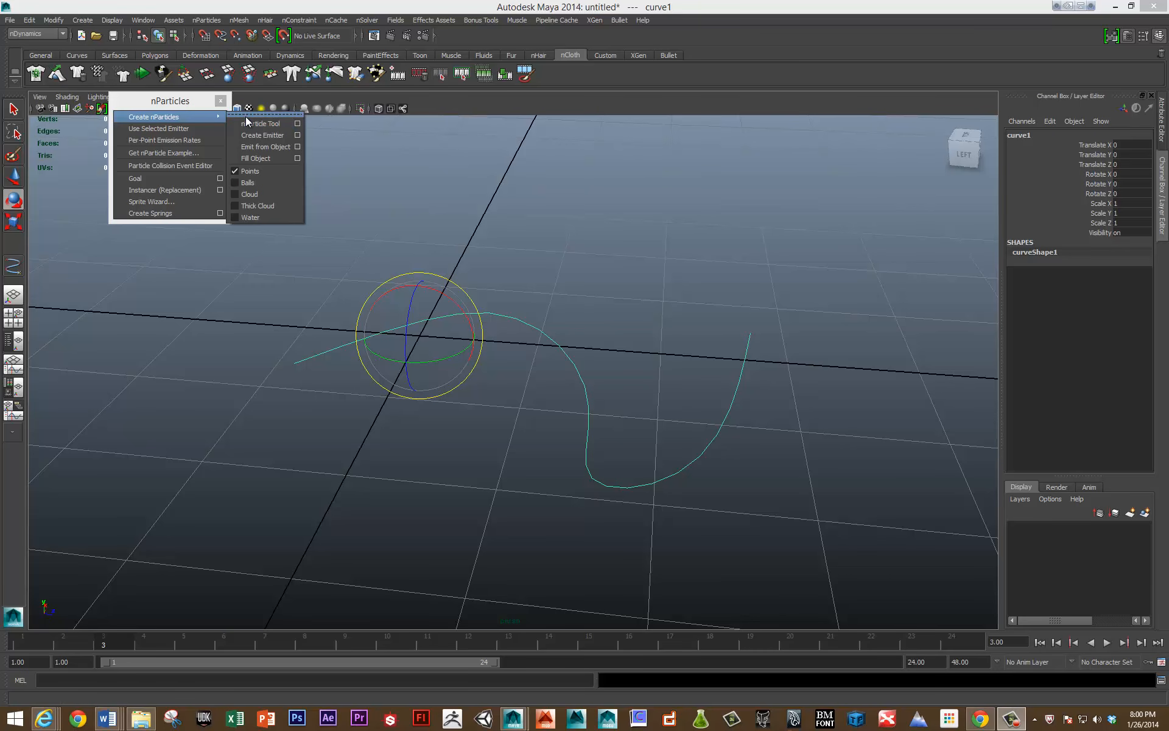
pyautogui.click(296, 147)
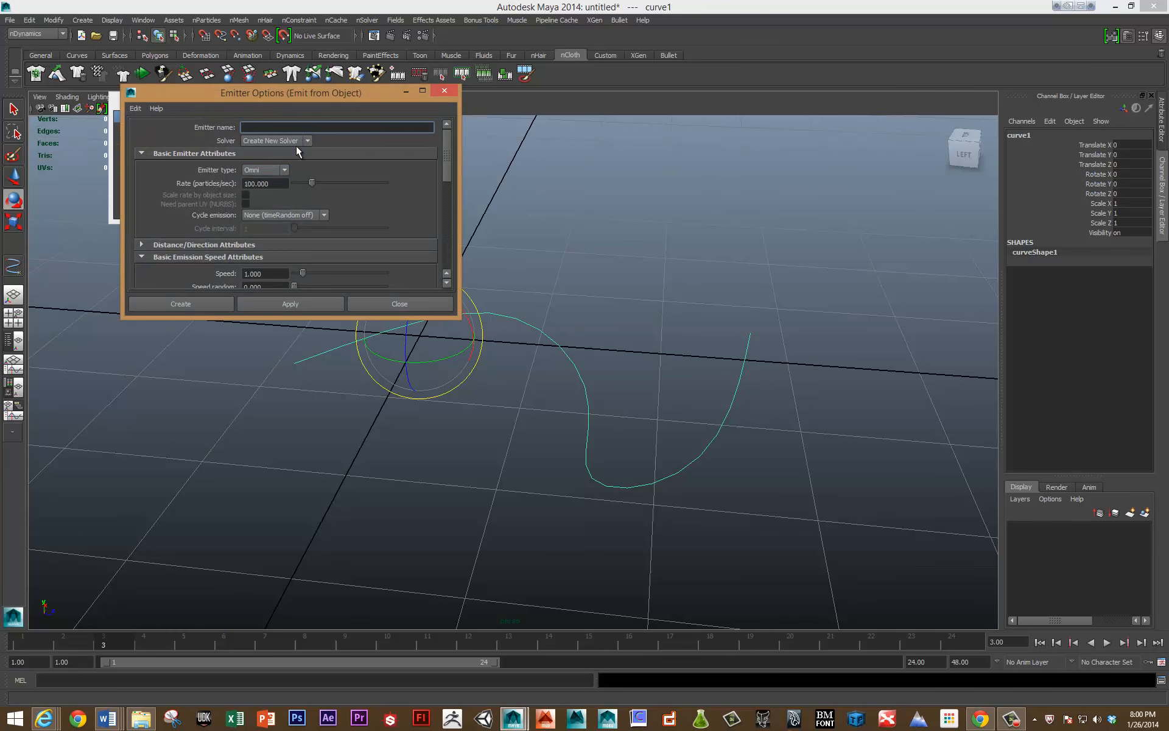
pyautogui.click(276, 170)
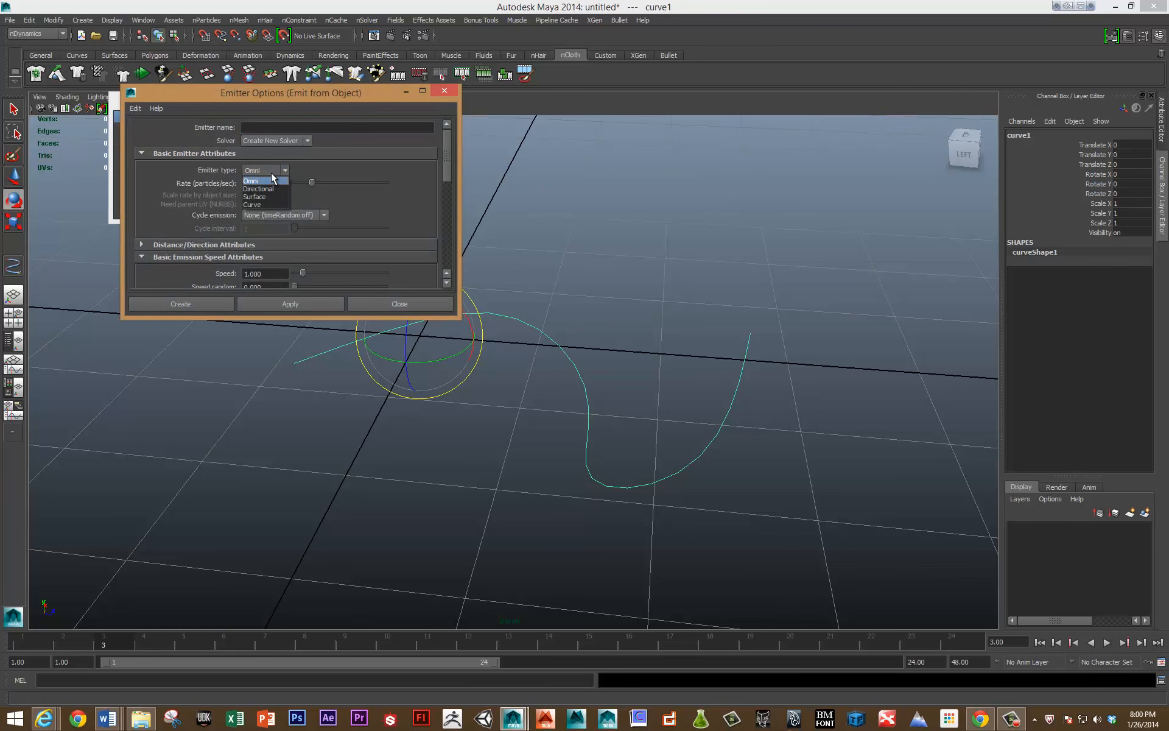
pyautogui.click(256, 204)
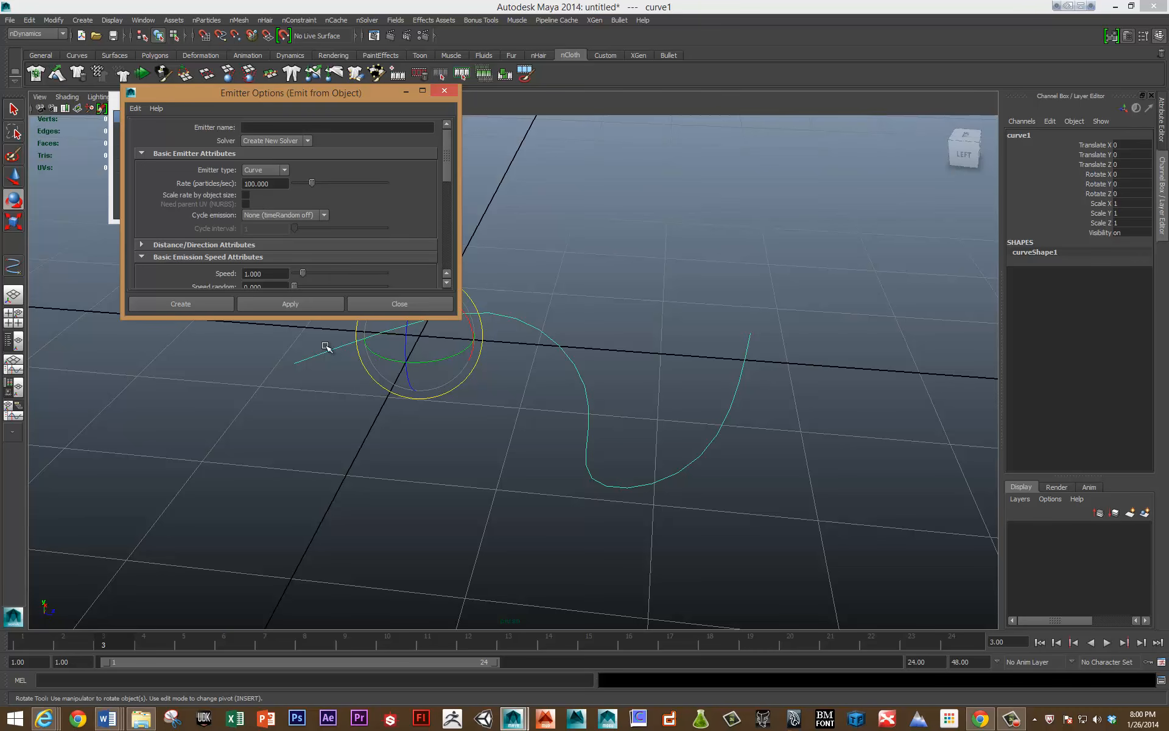
pyautogui.click(300, 305)
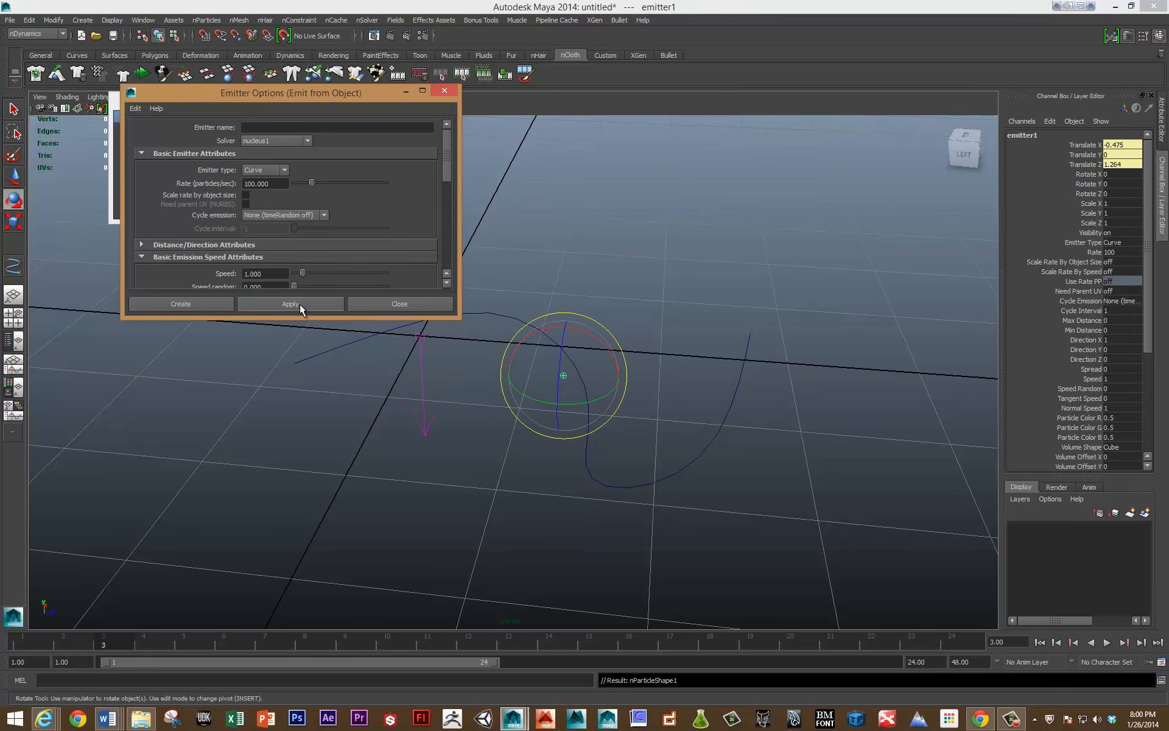
pyautogui.click(392, 306)
# Play the simulation to watch particles emit along the curve, then stop playback.
pyautogui.hotkey('alt', 'v')
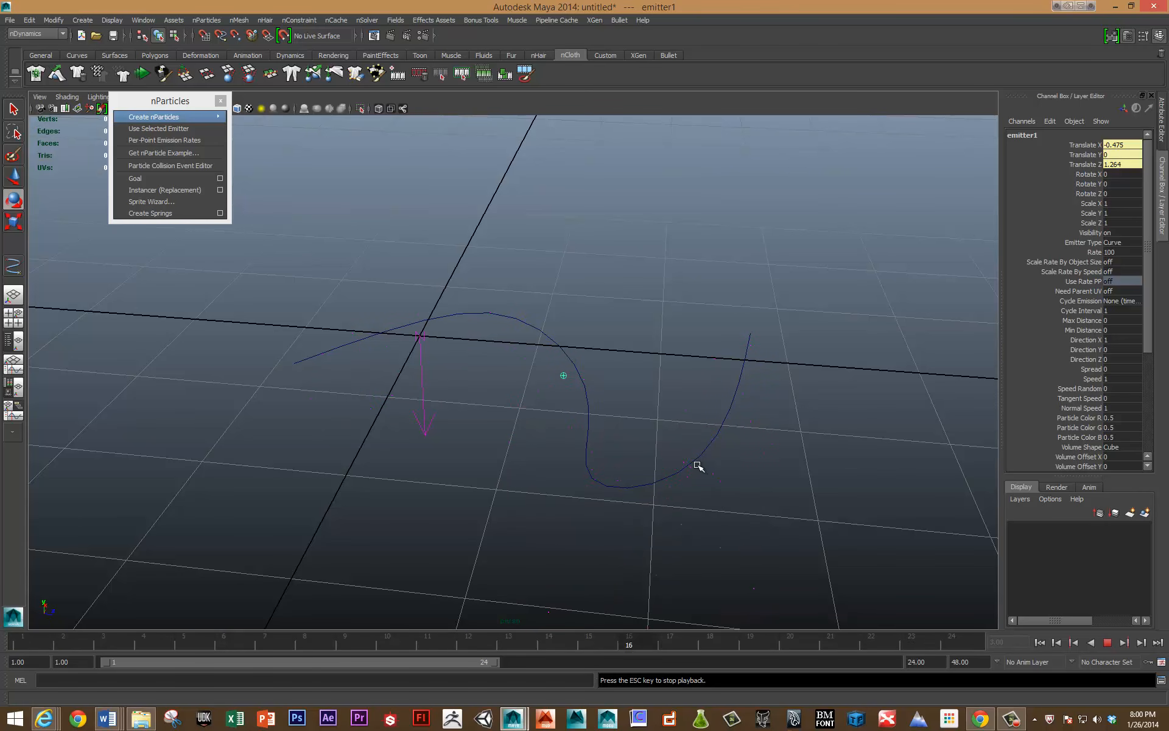
pyautogui.click(616, 471)
pyautogui.press('Escape')
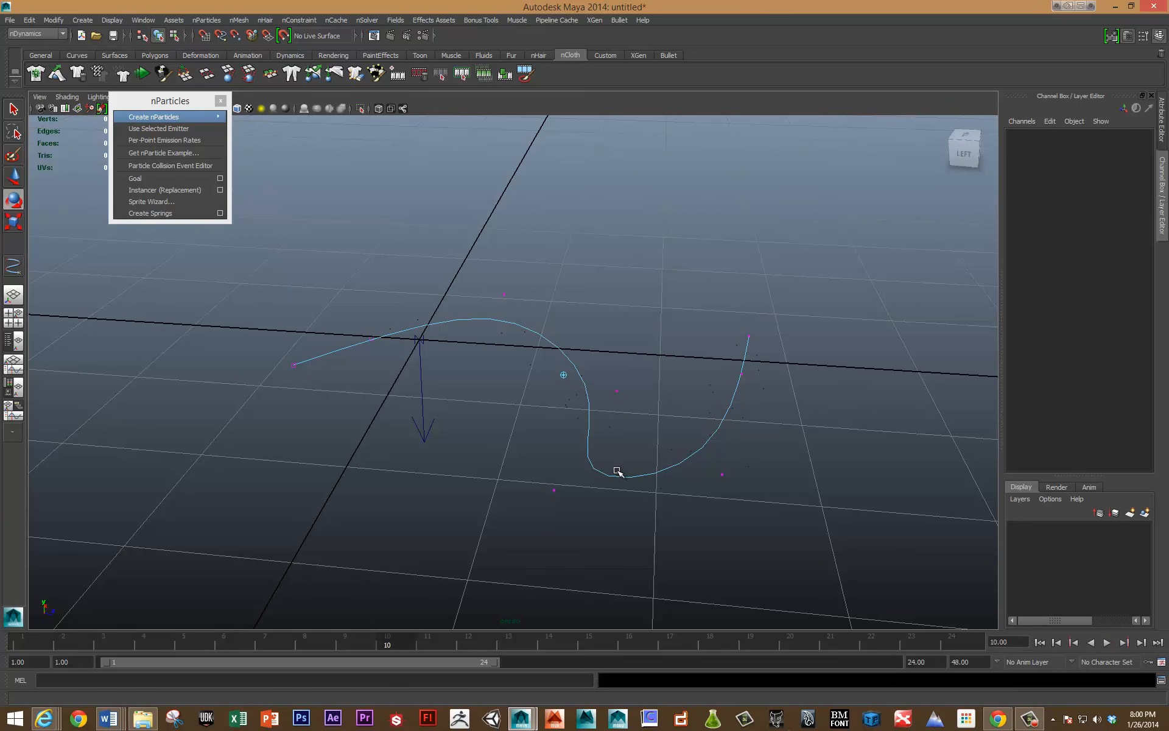
# Delete the curve with its emitter and clear the remaining particles and nucleus from the scene.
pyautogui.click(602, 407)
pyautogui.press('Delete')
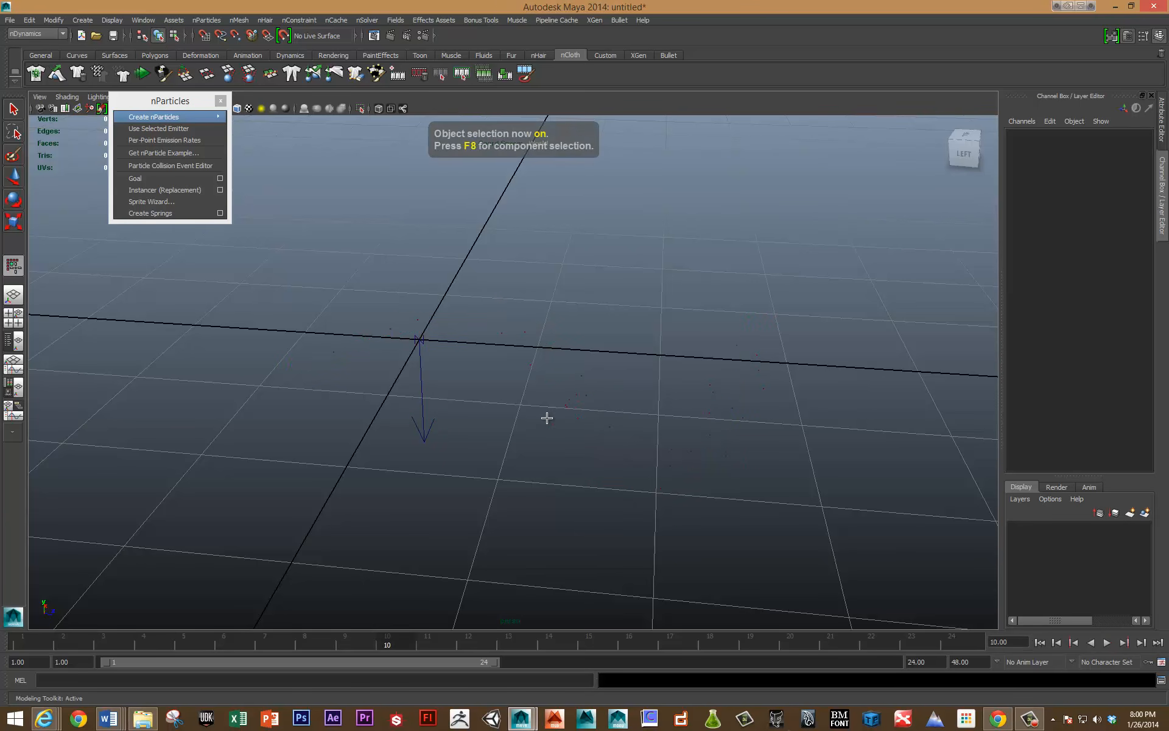
pyautogui.moveTo(324, 274); pyautogui.dragTo(800, 552)
pyautogui.press('Delete')
# Draw a large polygon plane on the grid, covering the area around the origin.
pyautogui.keyDown('shift'); pyautogui.moveTo(473, 421); pyautogui.dragTo(425, 402, button='right'); pyautogui.keyUp('shift')
pyautogui.moveTo(252, 225); pyautogui.dragTo(877, 520)
pyautogui.press('w')
pyautogui.keyDown('alt'); pyautogui.moveTo(514, 359); pyautogui.dragTo(524, 326); pyautogui.keyUp('alt')
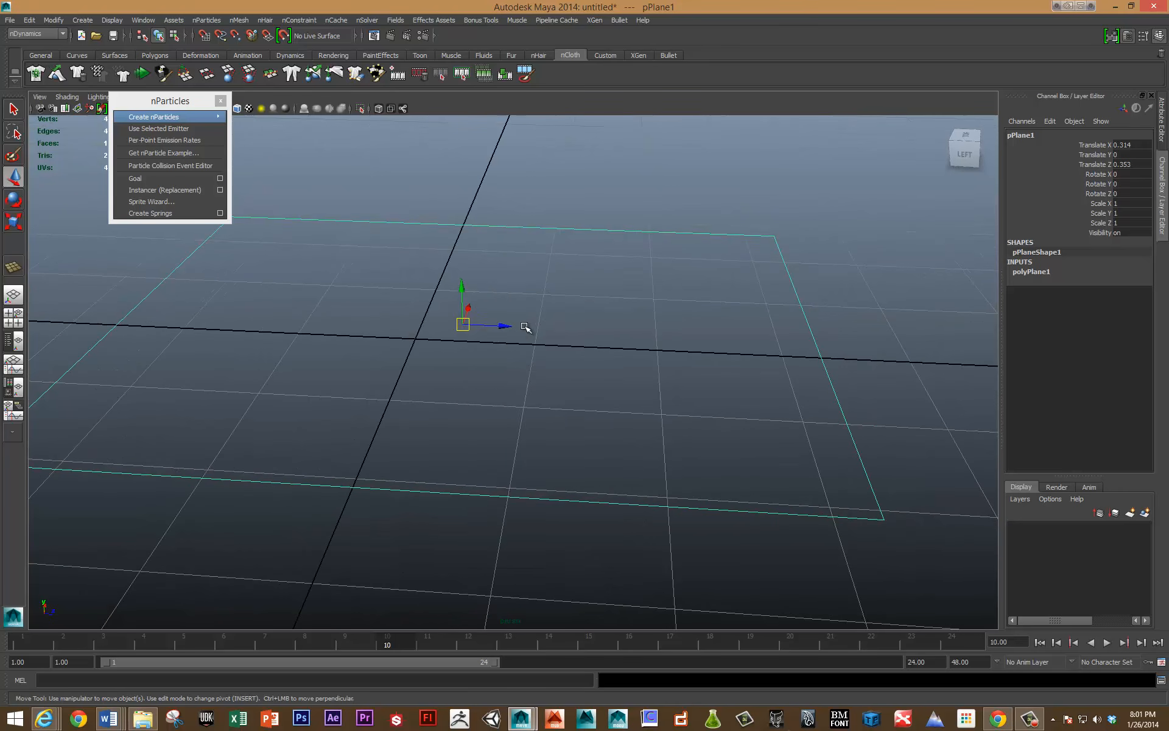
# Insert edge loops across the polygon plane with the Insert Edge Loop Tool to divide it into four strips.
pyautogui.keyDown('shift'); pyautogui.moveTo(524, 326); pyautogui.dragTo(487, 350, button='right'); pyautogui.keyUp('shift')
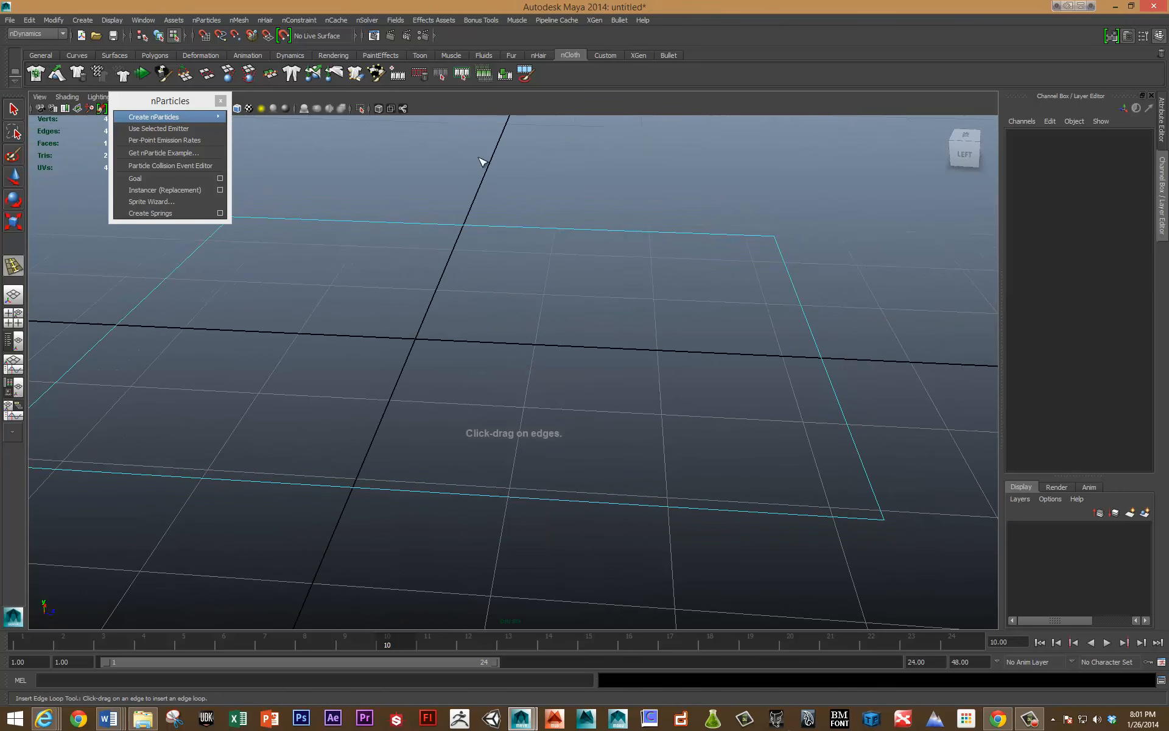
pyautogui.click(487, 227)
pyautogui.press('w')
# Extrude the plane's third strip upward about 0.86, scale its local X to about 0.4, and return to object selection.
pyautogui.moveTo(535, 249)
pyautogui.mouseDown(button='right')
pyautogui.moveTo(545, 220)
pyautogui.moveTo(548, 283)
pyautogui.moveTo(549, 243)
pyautogui.mouseUp(button='right')
pyautogui.press('F8')
pyautogui.click(548, 274)
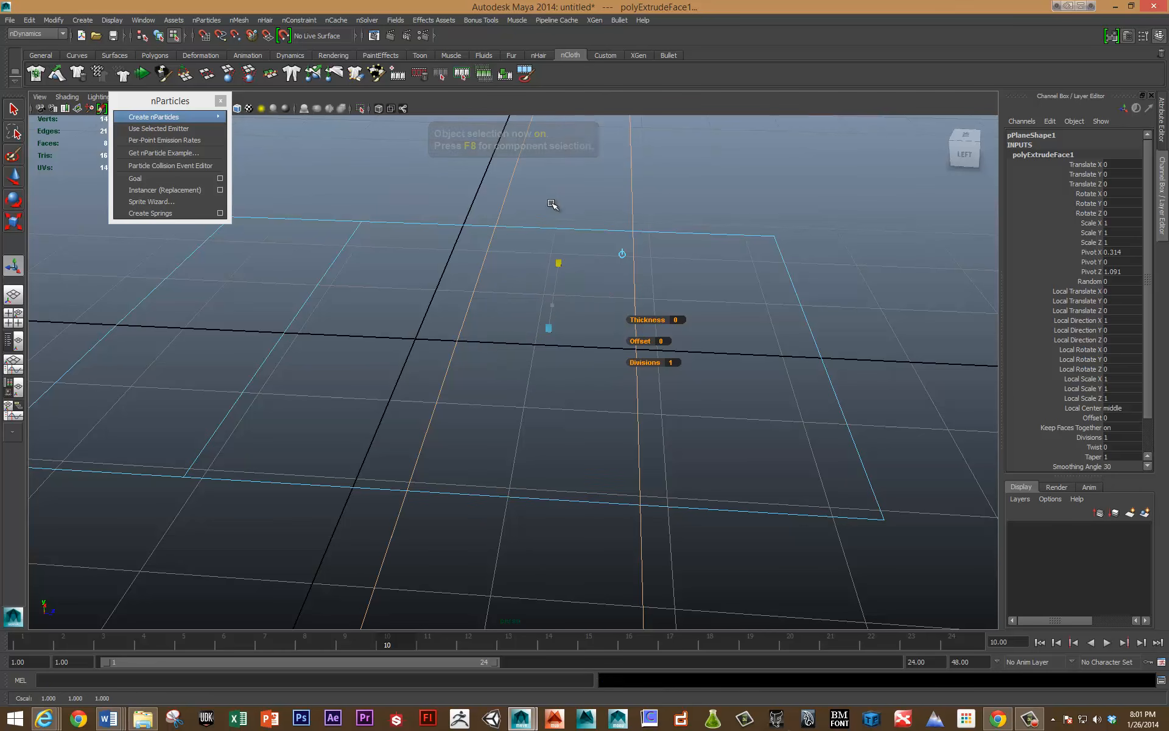
pyautogui.moveTo(551, 204)
pyautogui.mouseDown()
pyautogui.moveTo(546, 317)
pyautogui.moveTo(540, 192)
pyautogui.mouseUp()
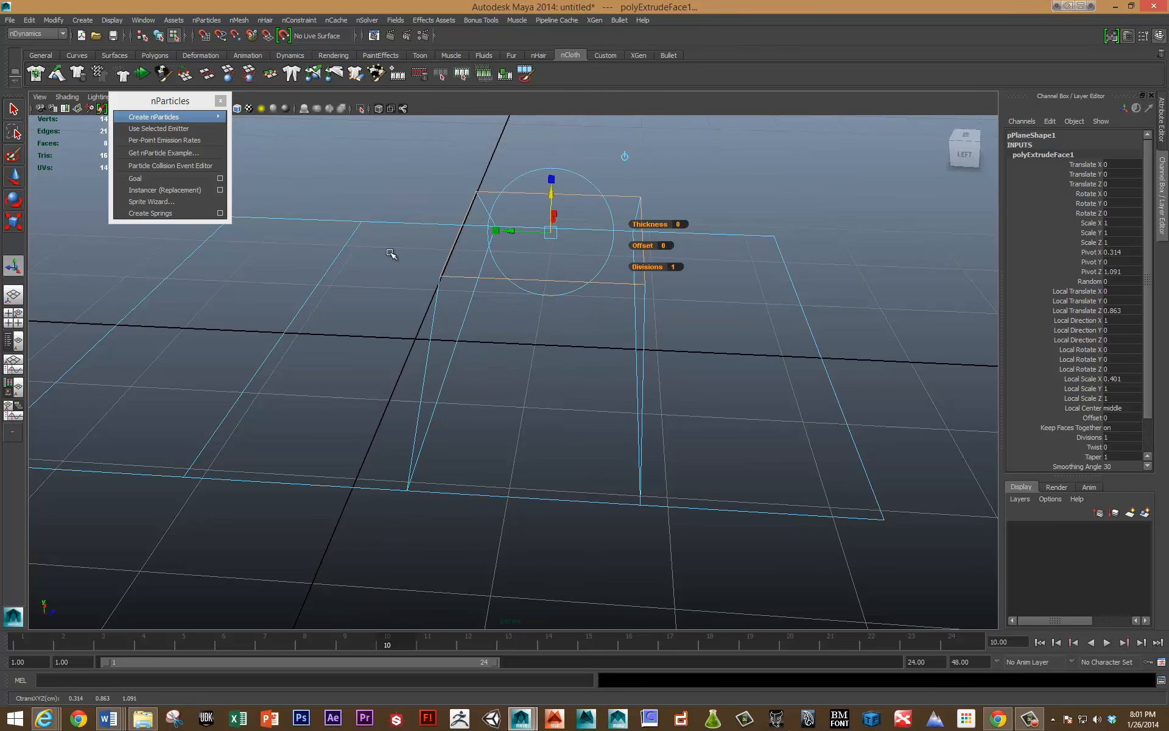
pyautogui.keyDown('alt'); pyautogui.moveTo(391, 253); pyautogui.dragTo(478, 261); pyautogui.keyUp('alt')
pyautogui.press('F8')
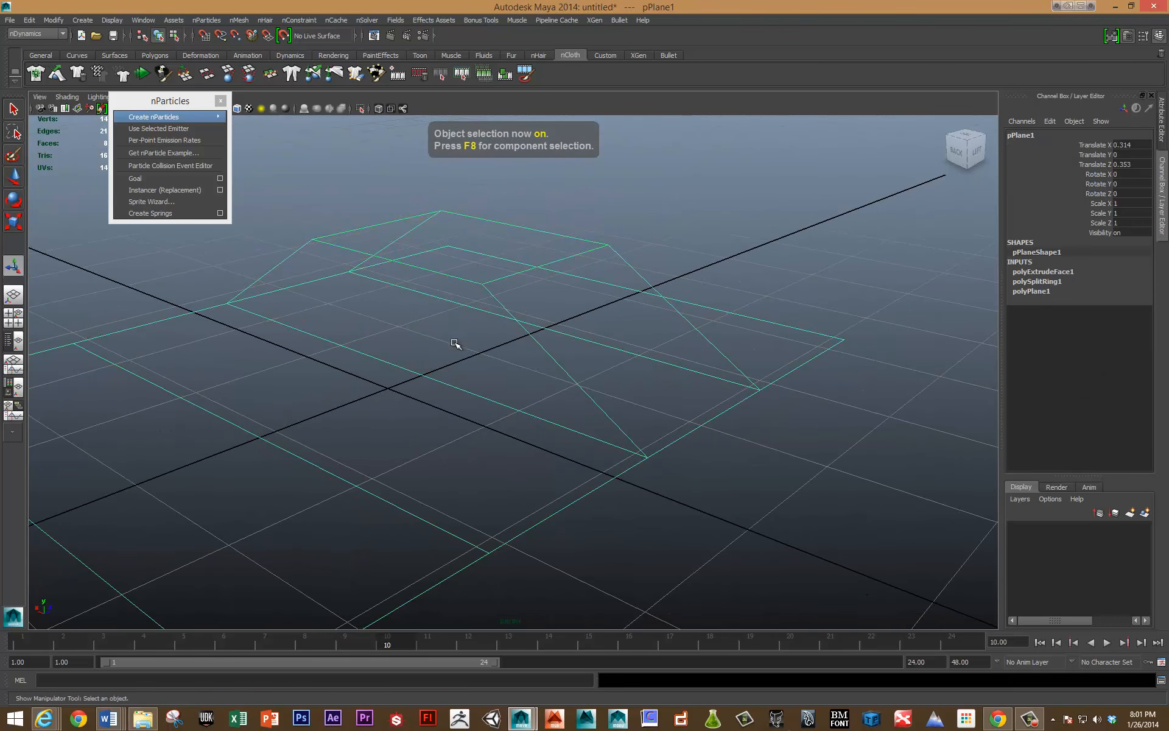
# Create an Emit from Object emitter on the extruded polygon plane with the emitter type set to Surface.
pyautogui.scroll(3, 430, 372)
pyautogui.keyDown('alt'); pyautogui.moveTo(430, 372); pyautogui.dragTo(331, 341); pyautogui.keyUp('alt')
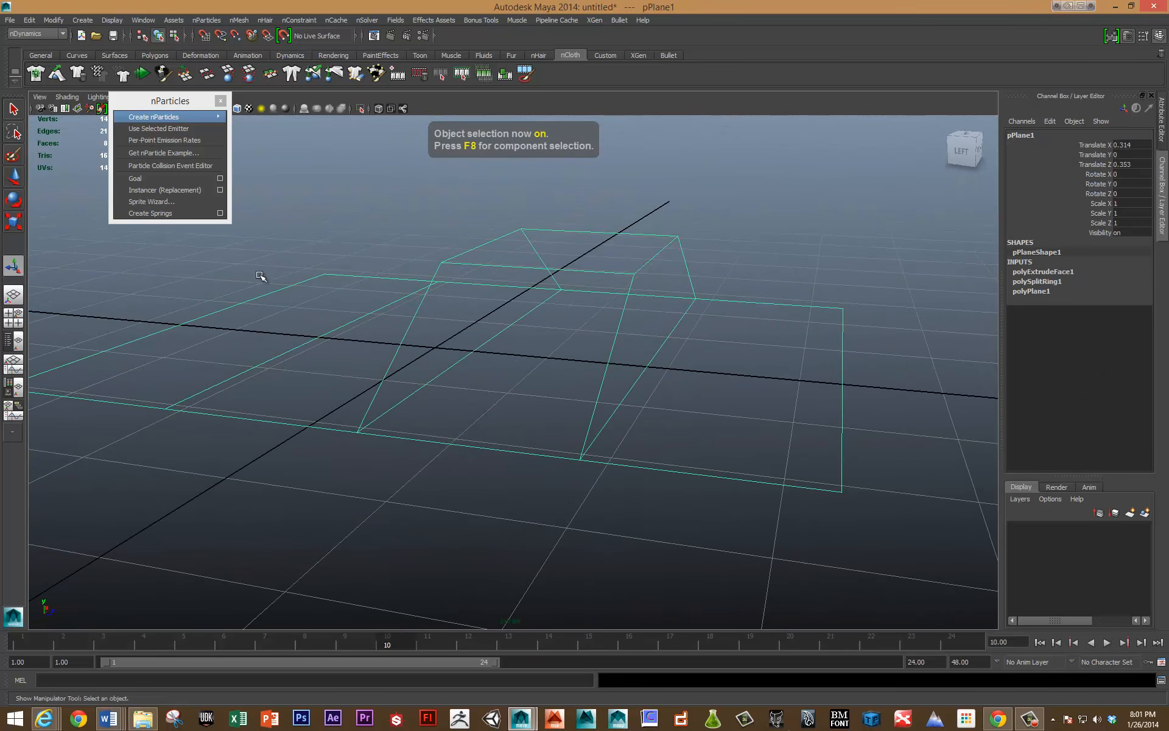
pyautogui.moveTo(205, 117)
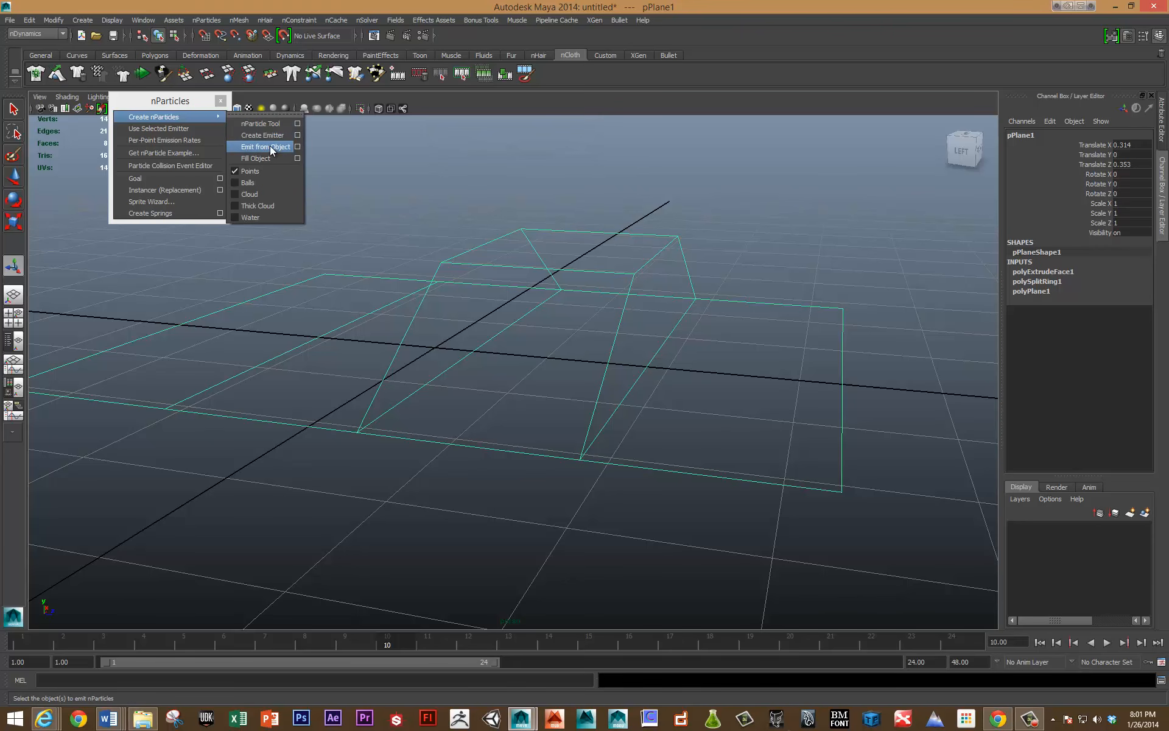
pyautogui.click(297, 147)
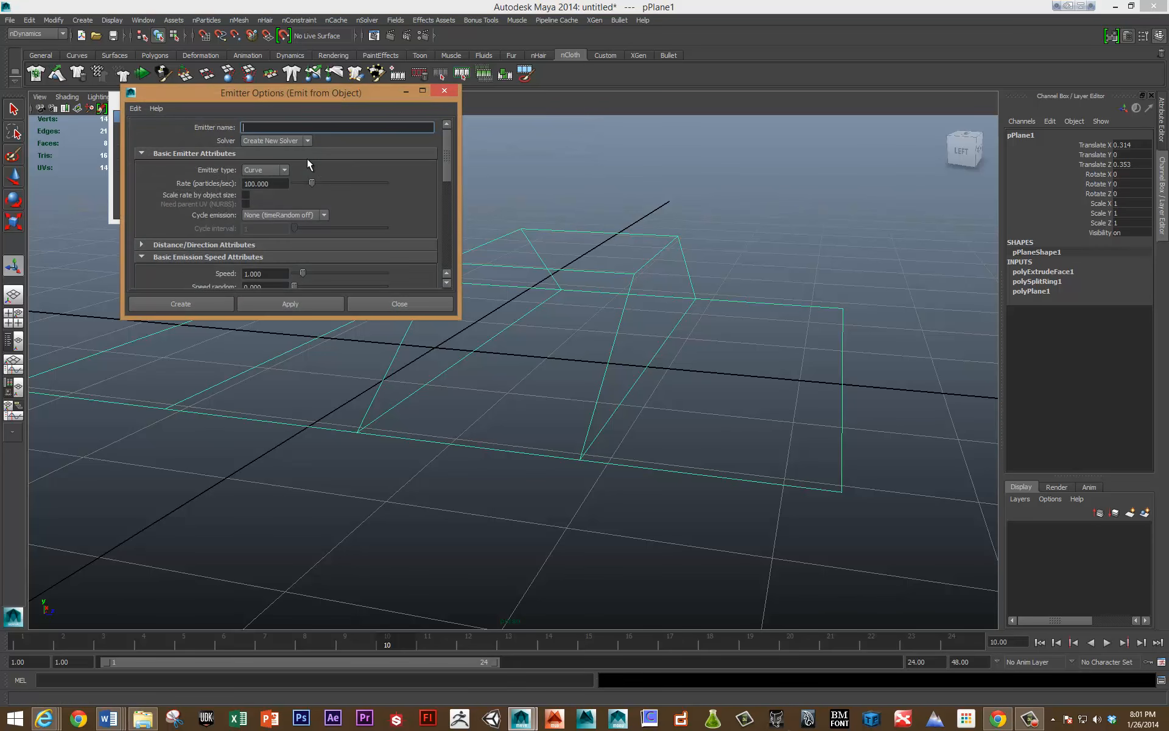
pyautogui.click(266, 170)
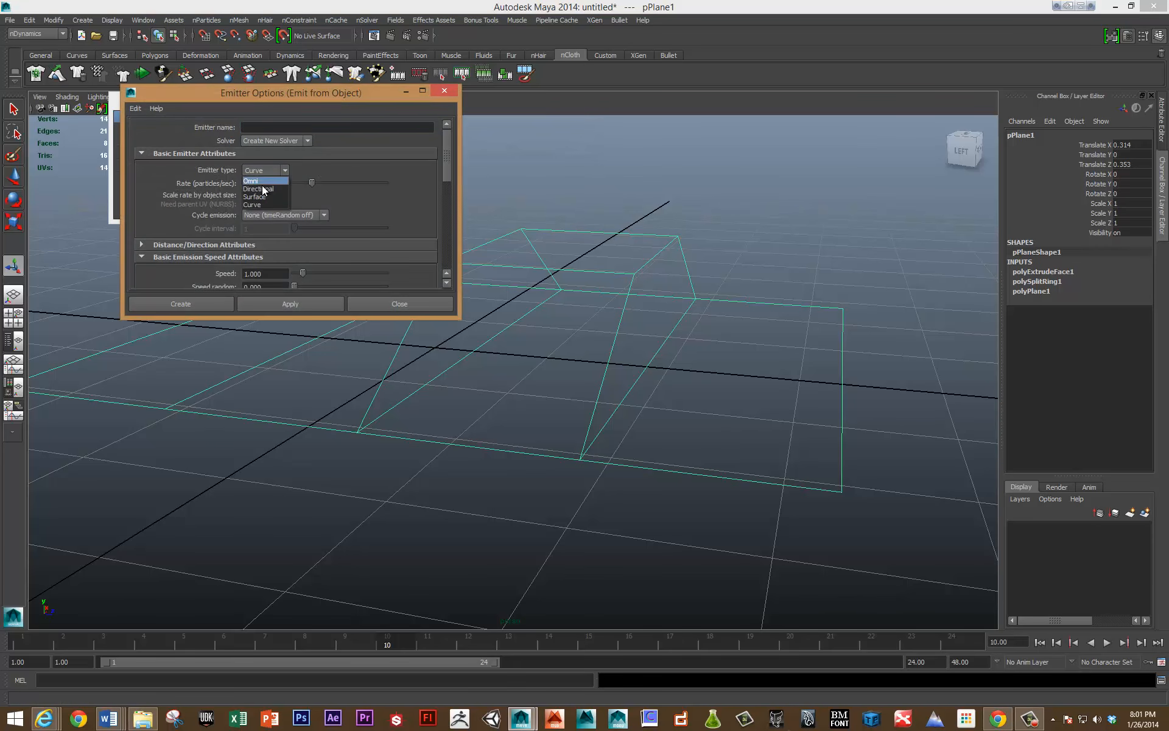
pyautogui.click(262, 194)
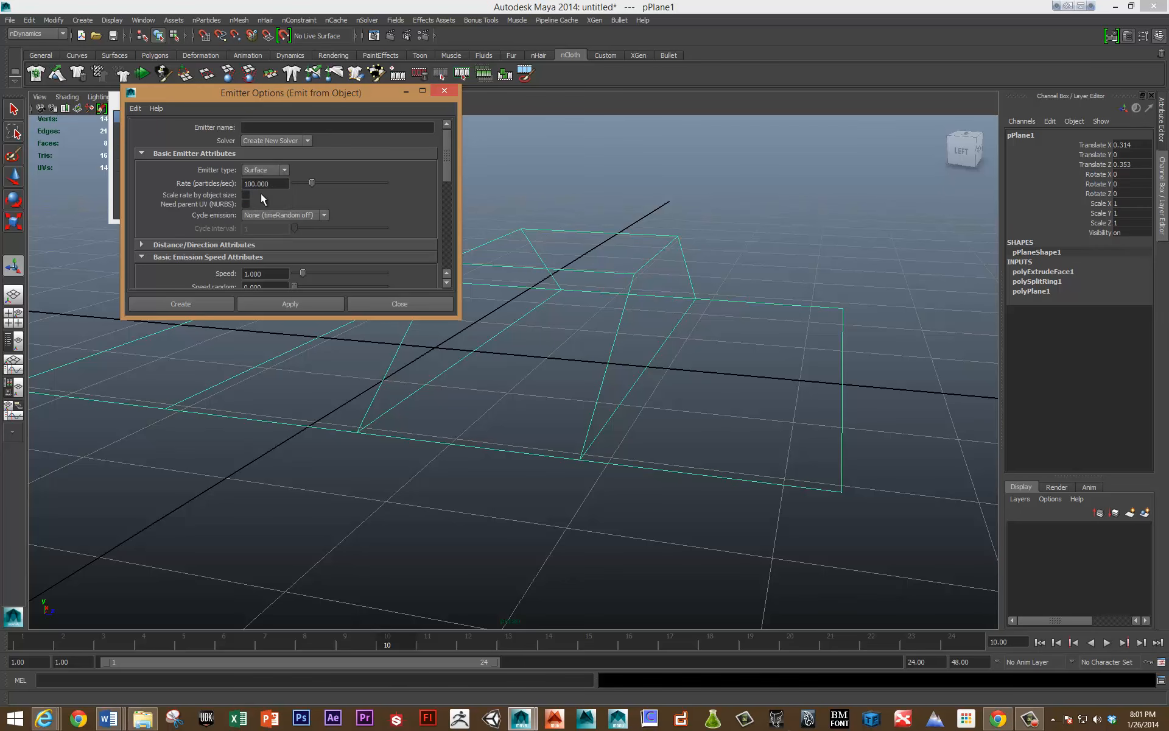
pyautogui.click(296, 304)
pyautogui.click(404, 305)
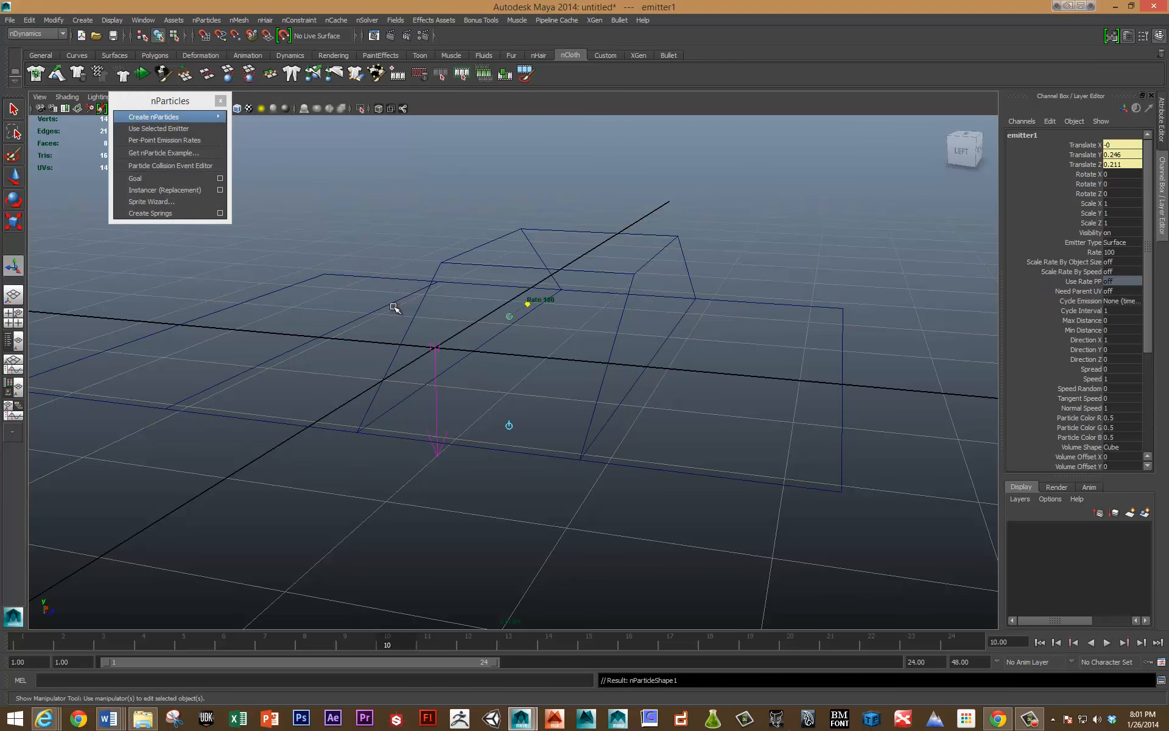
# Play the plane's surface emission and examine it from another angle in smooth-shaded display.
pyautogui.hotkey('alt', 'v')
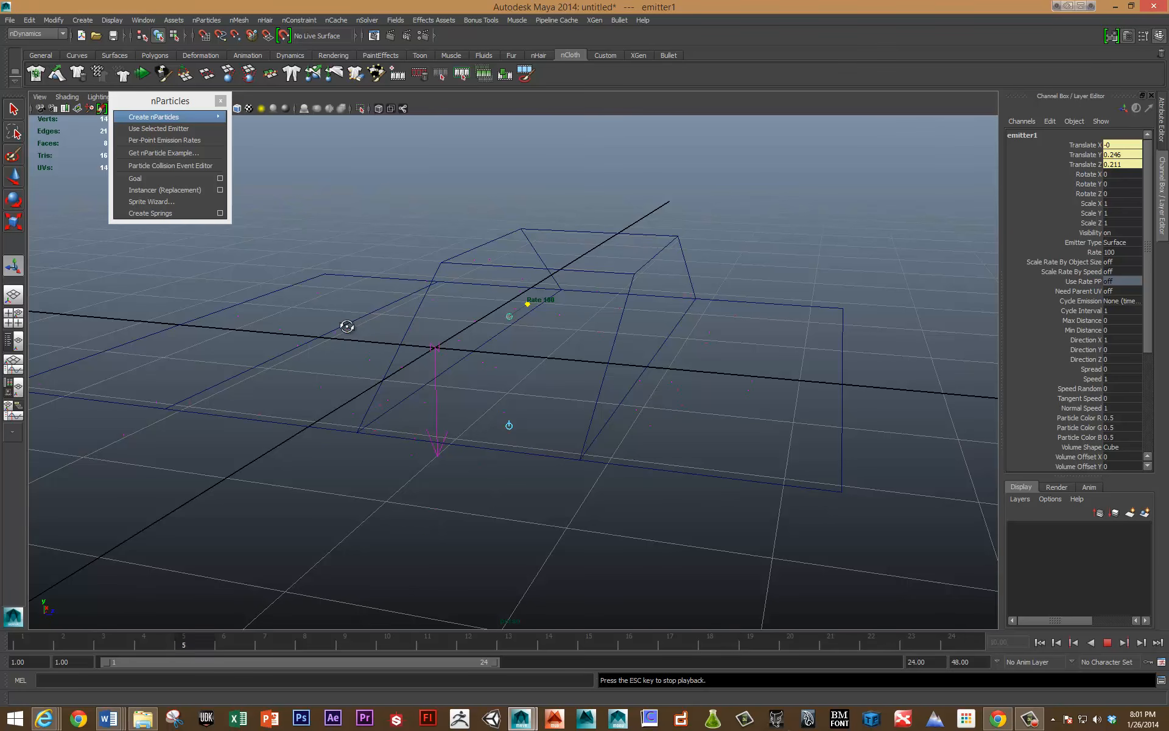
pyautogui.moveTo(342, 323)
pyautogui.keyDown('alt'); pyautogui.mouseDown()
pyautogui.moveTo(365, 305)
pyautogui.moveTo(420, 324)
pyautogui.moveTo(360, 318)
pyautogui.moveTo(368, 310)
pyautogui.moveTo(270, 325)
pyautogui.moveTo(292, 292)
pyautogui.moveTo(384, 340)
pyautogui.moveTo(363, 346)
pyautogui.moveTo(279, 308)
pyautogui.mouseUp(); pyautogui.keyUp('alt')
pyautogui.press('5')
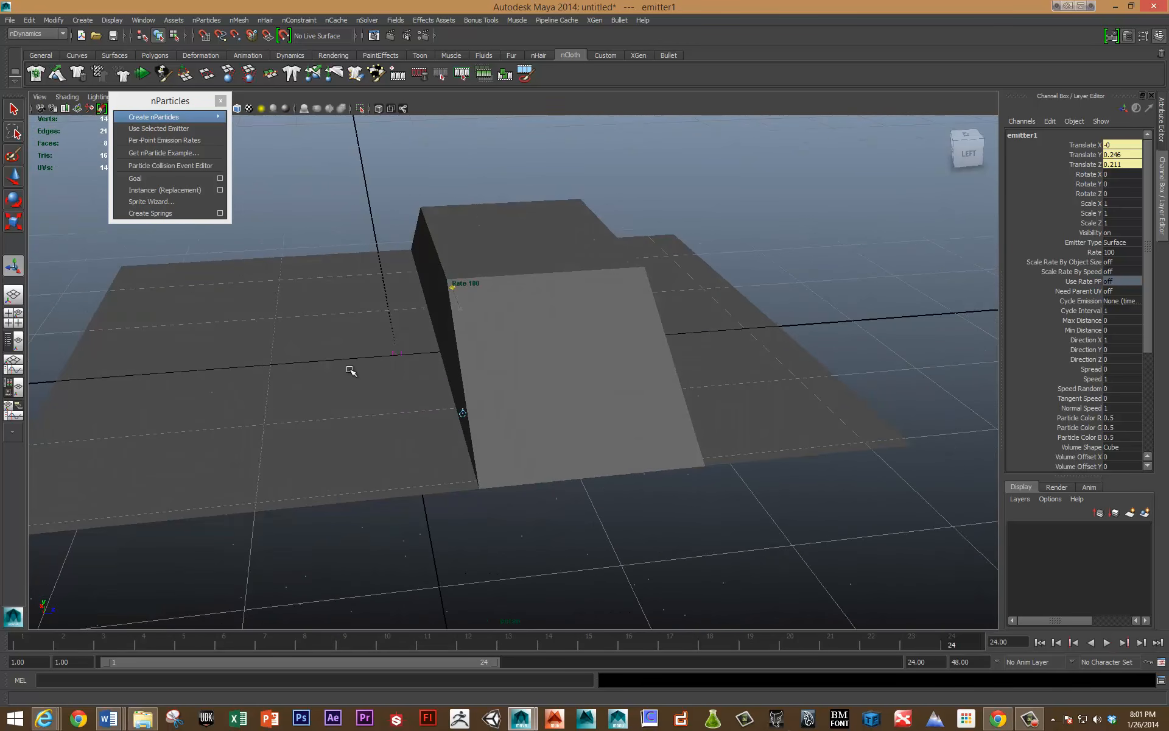
# Delete everything in the scene and create a default nParticle volume emitter at the origin, playing its emission.
pyautogui.moveTo(391, 347); pyautogui.dragTo(473, 444)
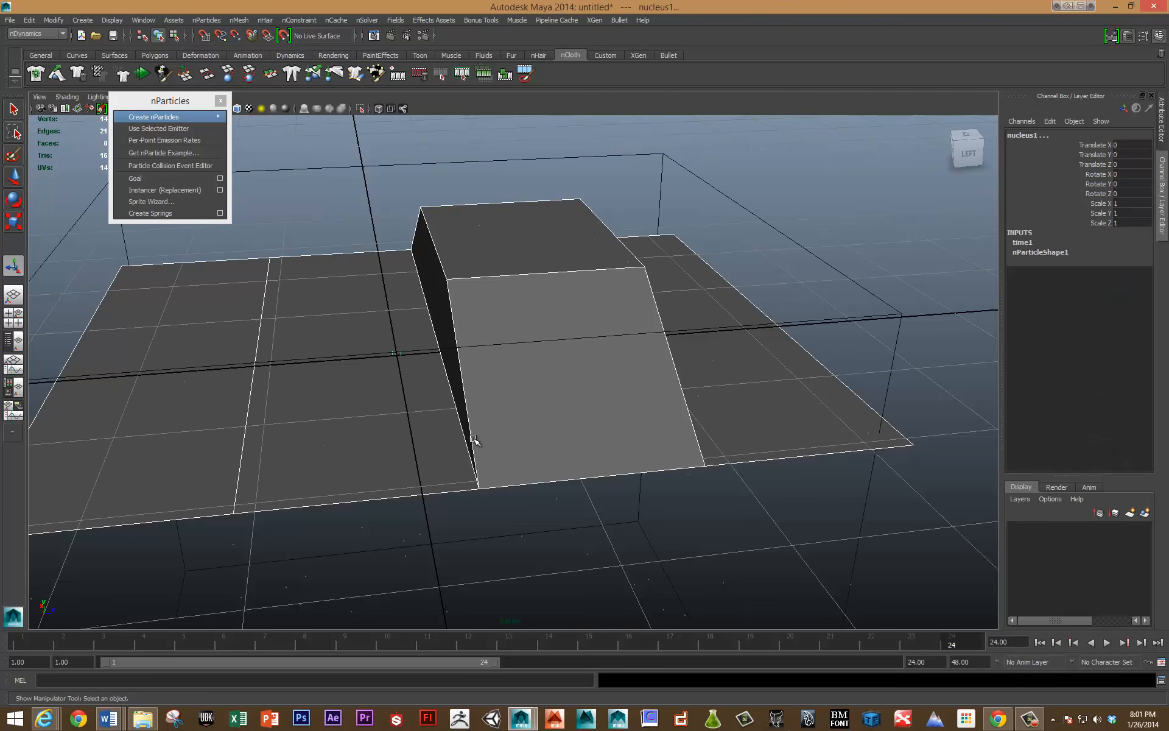
pyautogui.press('Delete')
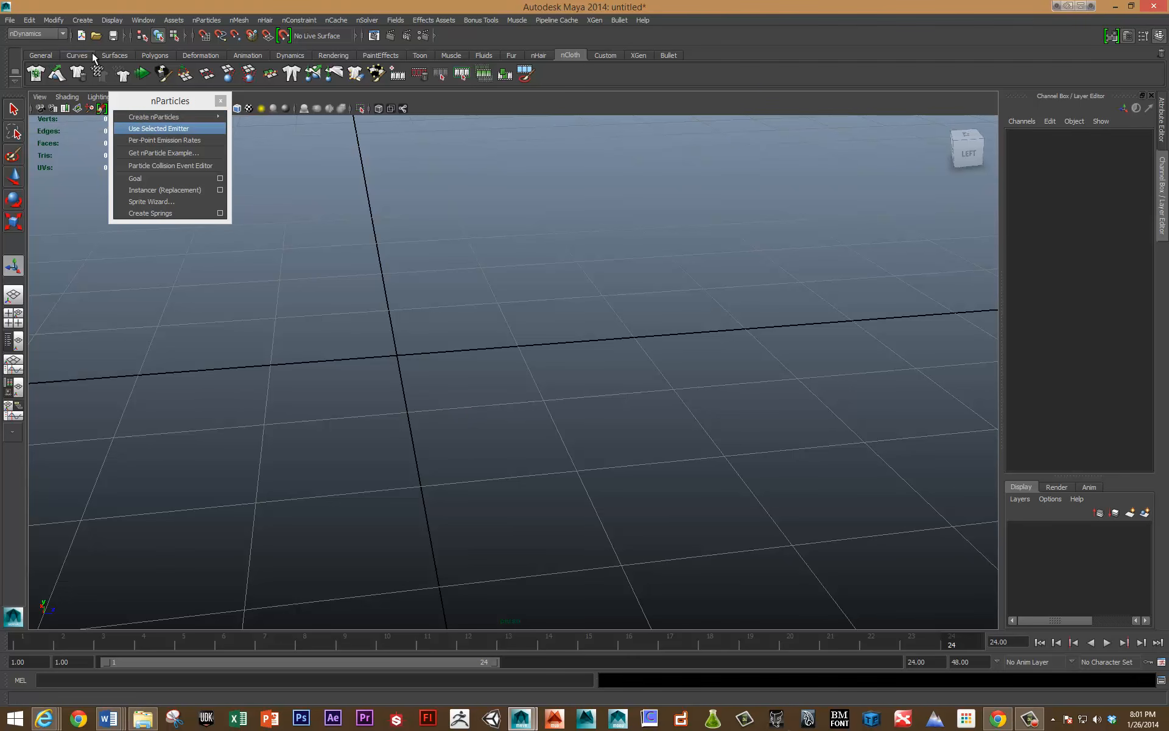
pyautogui.moveTo(184, 116)
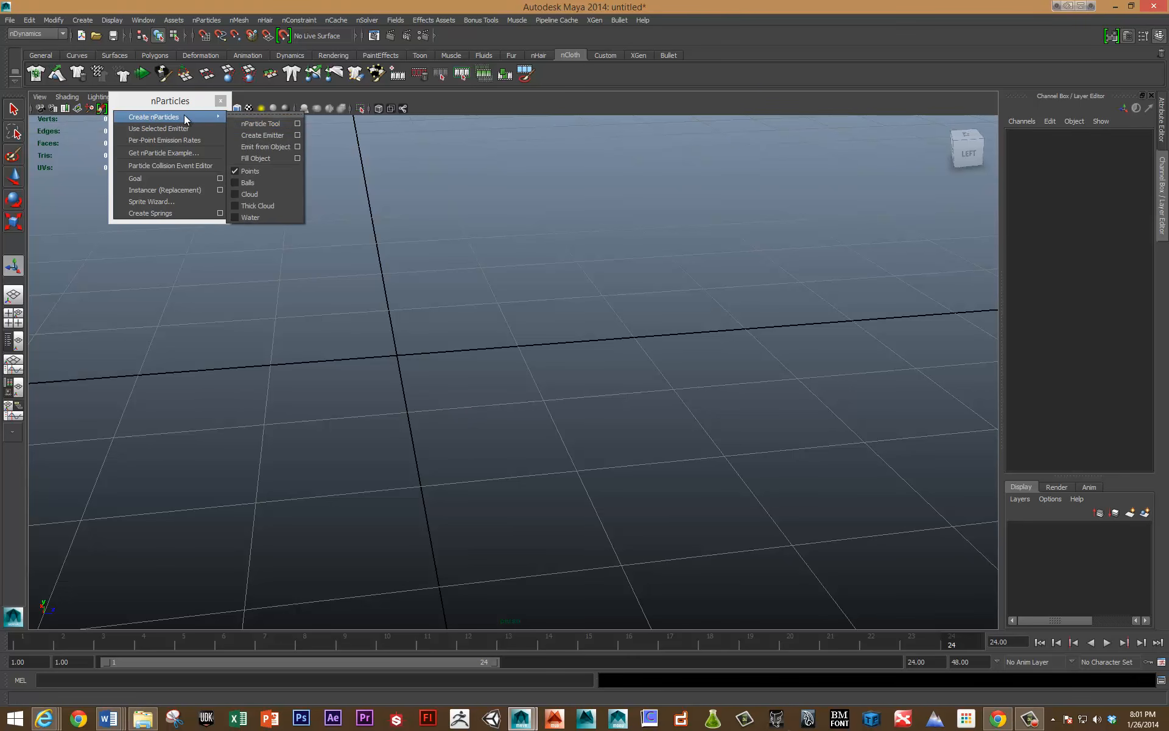
pyautogui.click(265, 135)
pyautogui.hotkey('alt', 'v')
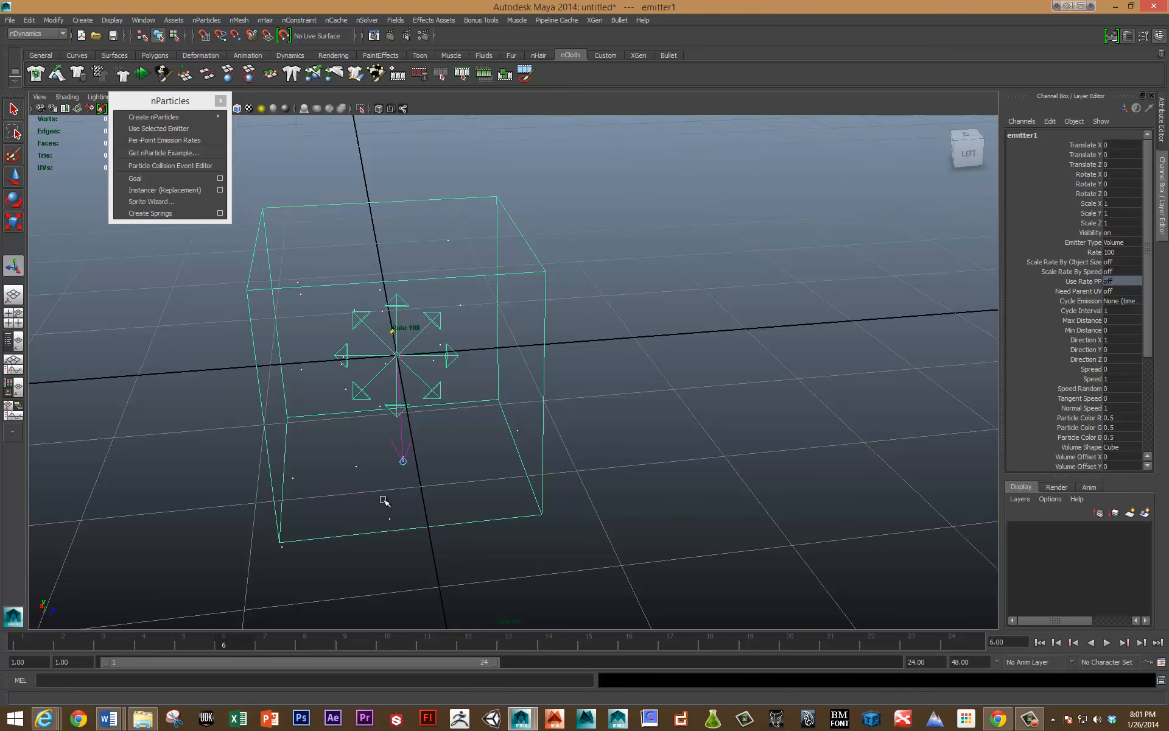
# Raise the volume emitter's rate to 500 particles per second and its Direction Y to 10 during playback.
pyautogui.moveTo(323, 447); pyautogui.dragTo(717, 378)
pyautogui.hotkey('ctrl', 'a')
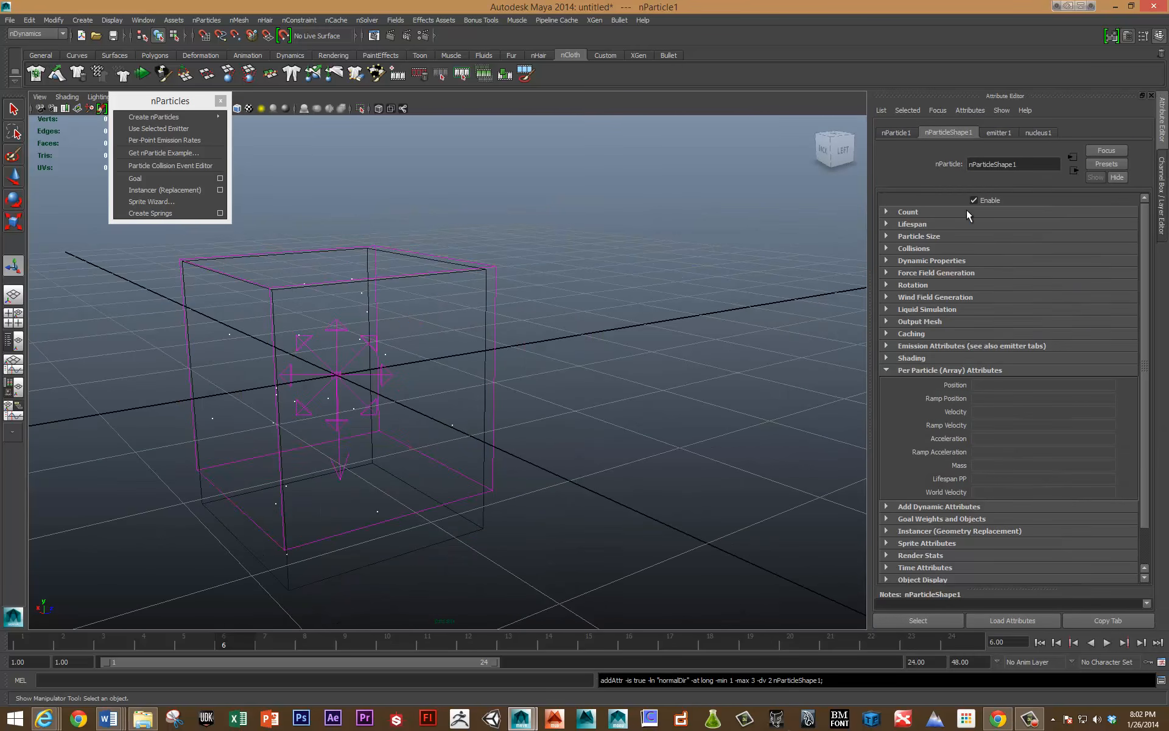
pyautogui.click(998, 133)
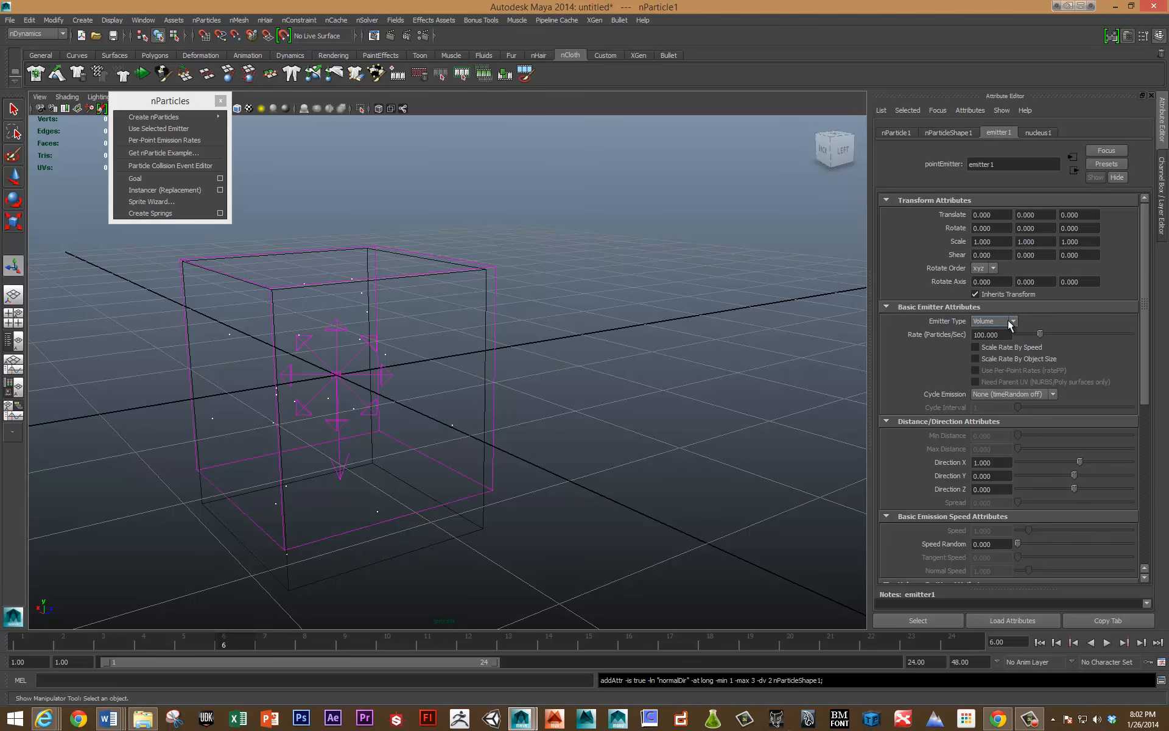
pyautogui.hotkey('alt', 'v')
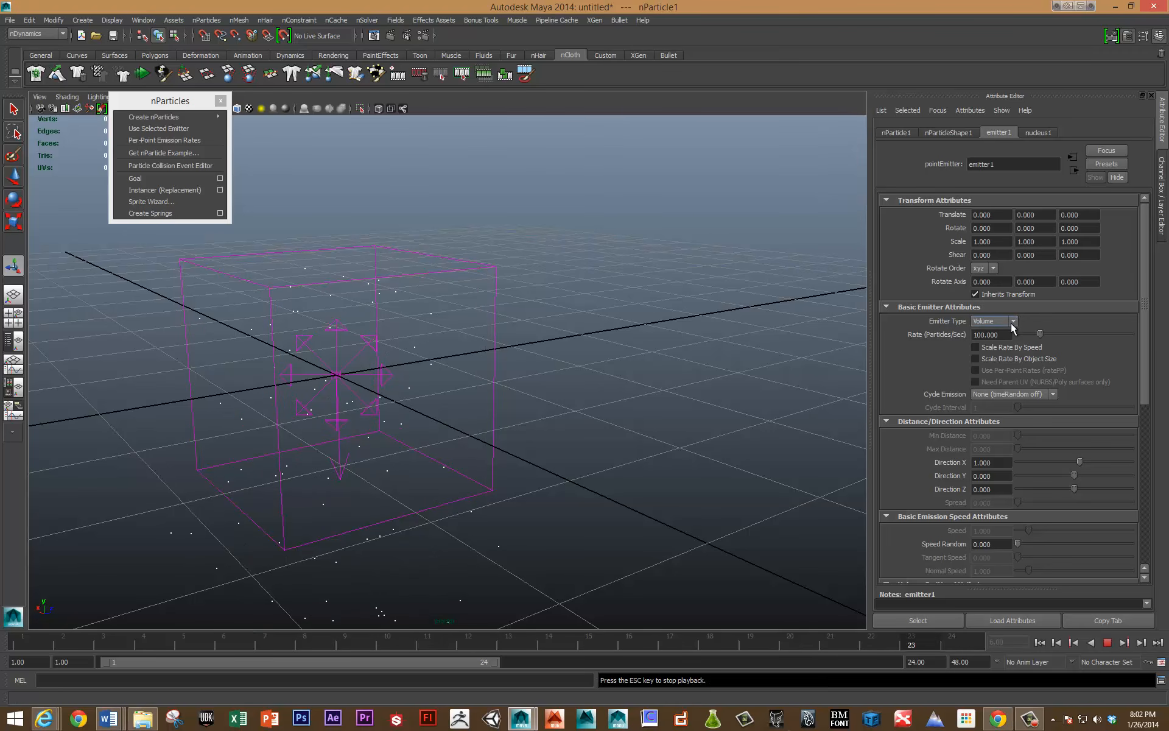
pyautogui.moveTo(1040, 334); pyautogui.dragTo(1153, 351)
pyautogui.scroll(-5, 530, 344)
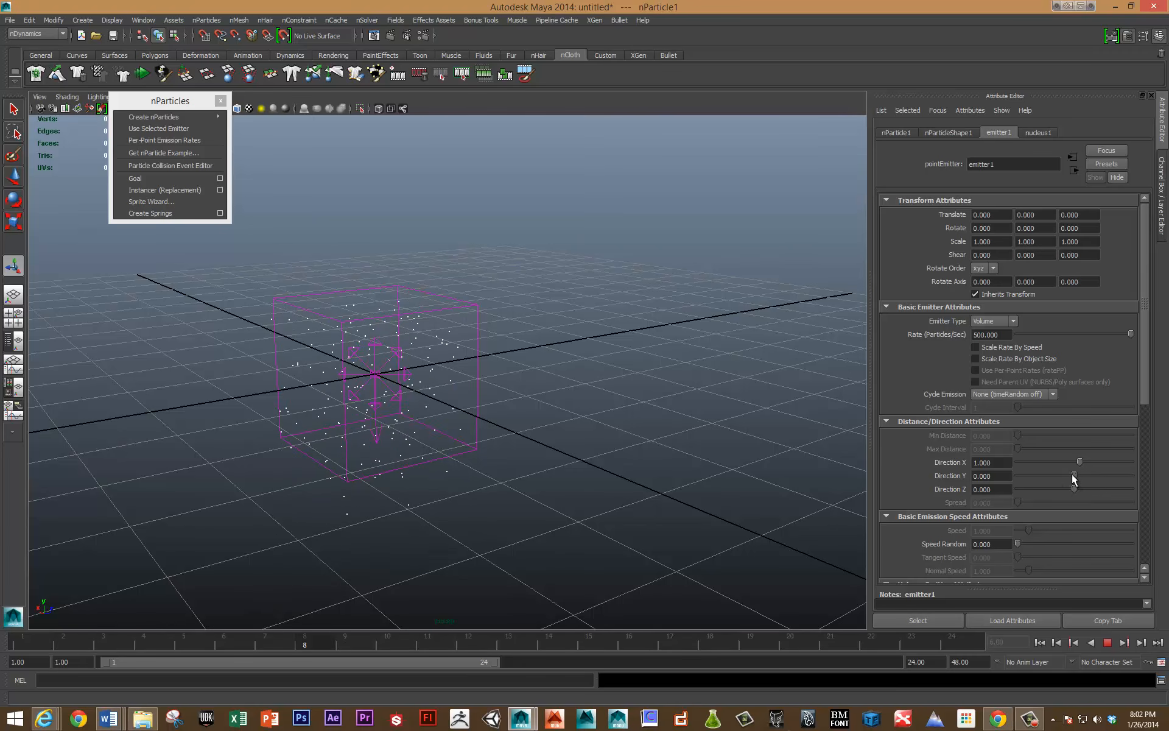
pyautogui.moveTo(1072, 475); pyautogui.dragTo(1135, 483)
pyautogui.press('Escape')
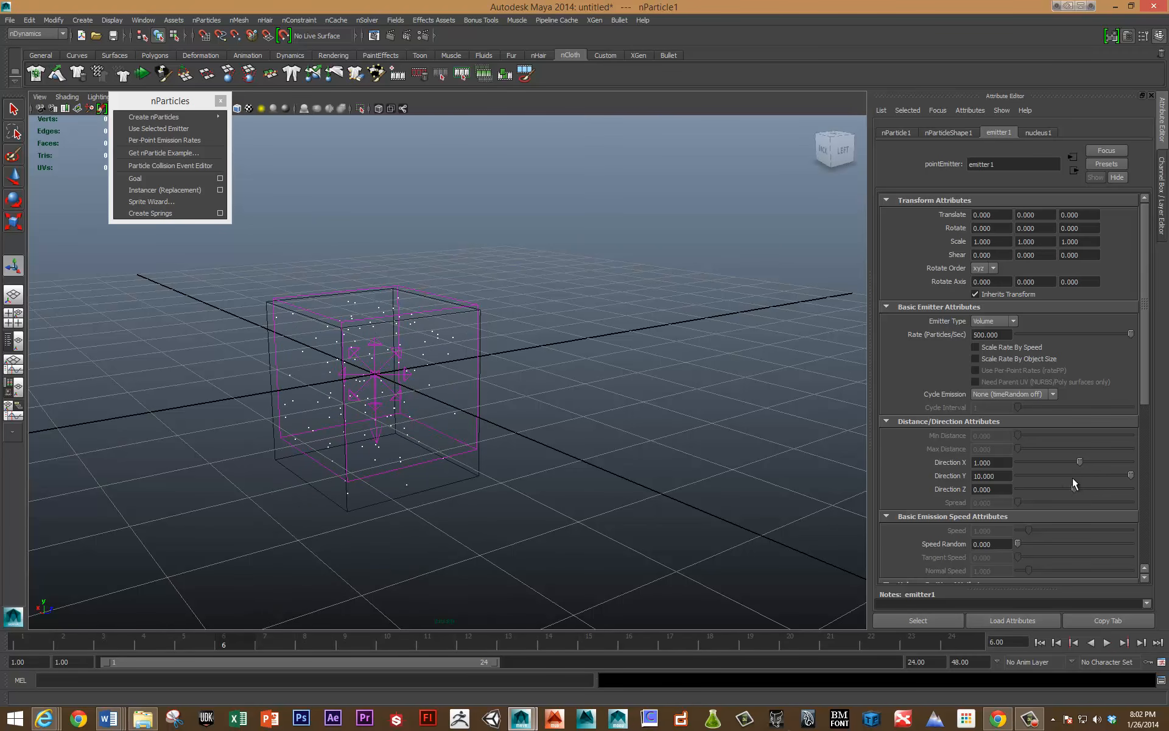
# Review the emitter's direction, volume, speed and texture emission attributes, and replay the simulation with the nParticle shape's attributes shown.
pyautogui.scroll(-3, 959, 459)
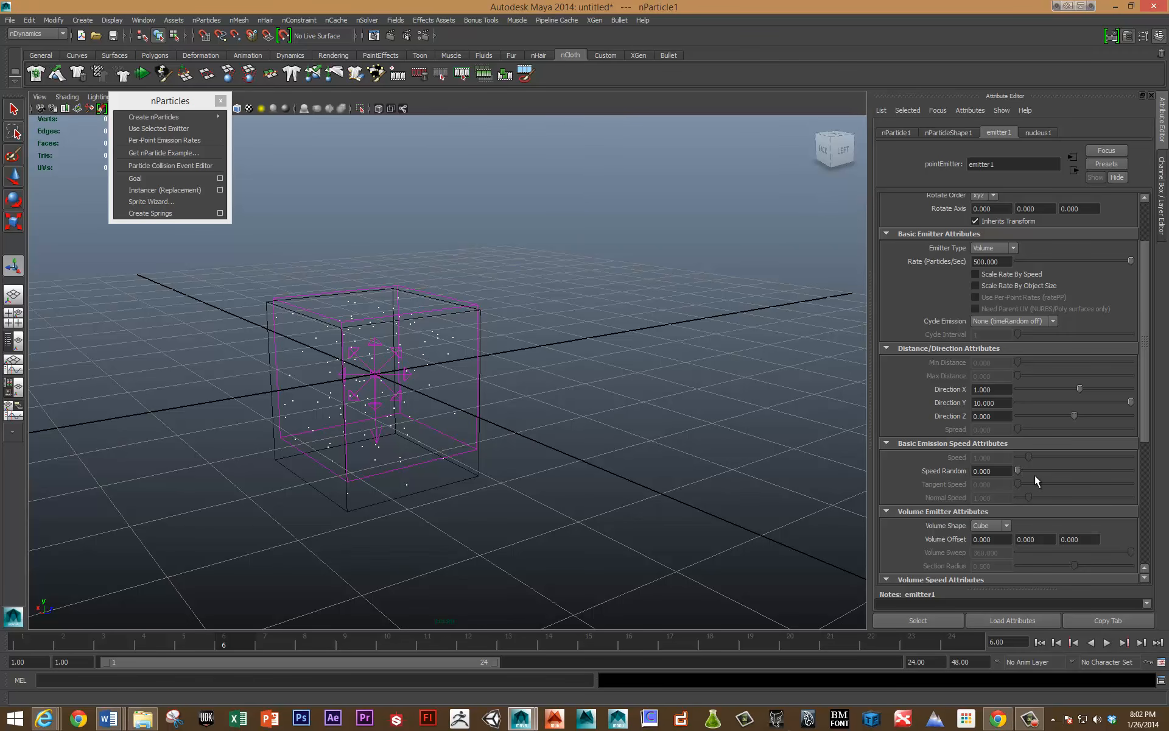
pyautogui.scroll(3, 1043, 483)
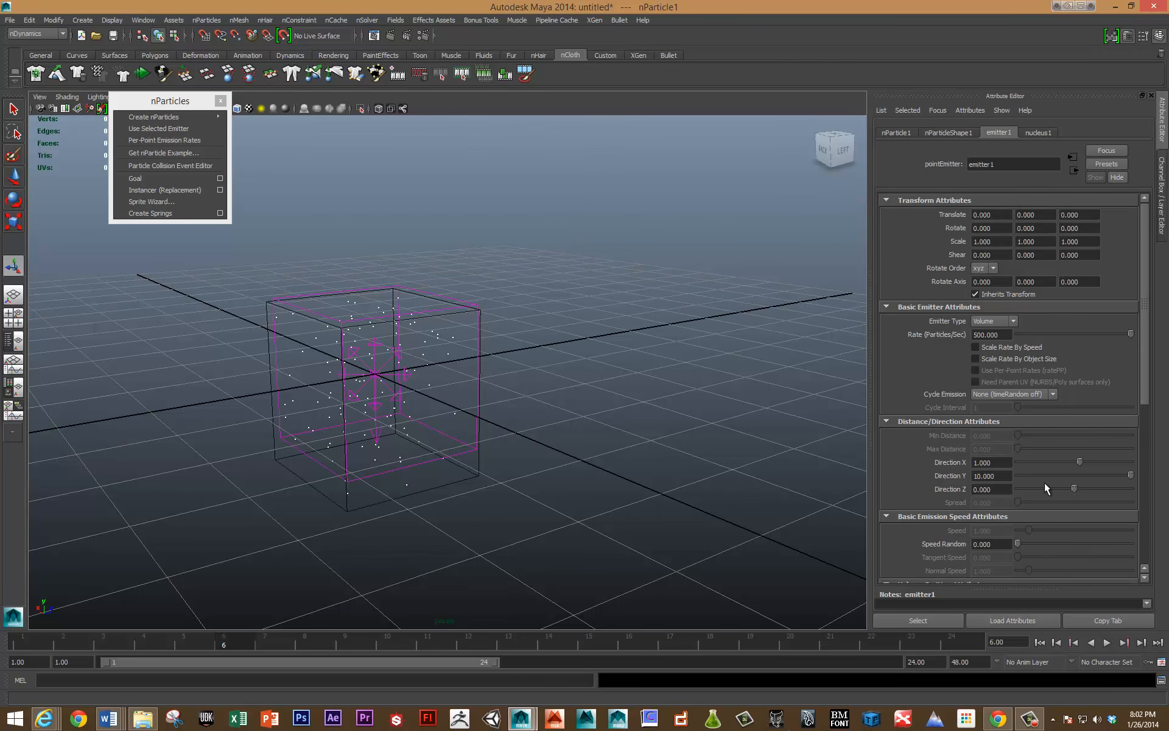
pyautogui.scroll(-4, 1046, 489)
pyautogui.scroll(-4, 1046, 490)
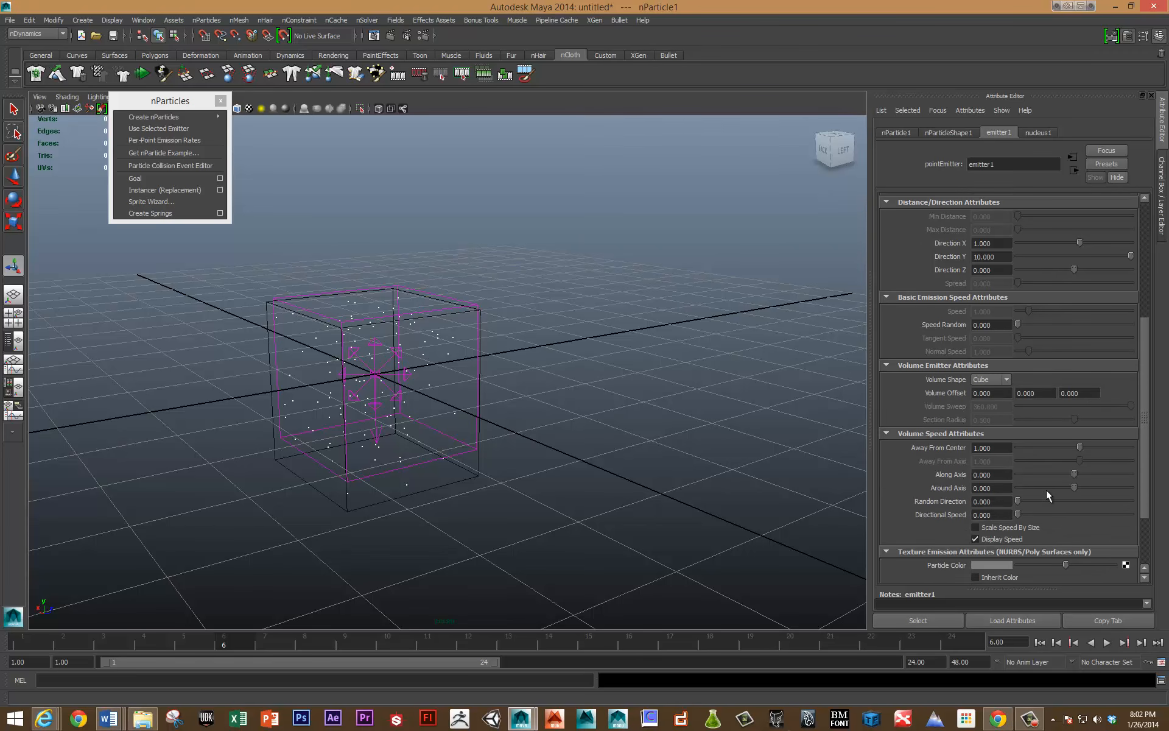
pyautogui.scroll(-4, 1046, 489)
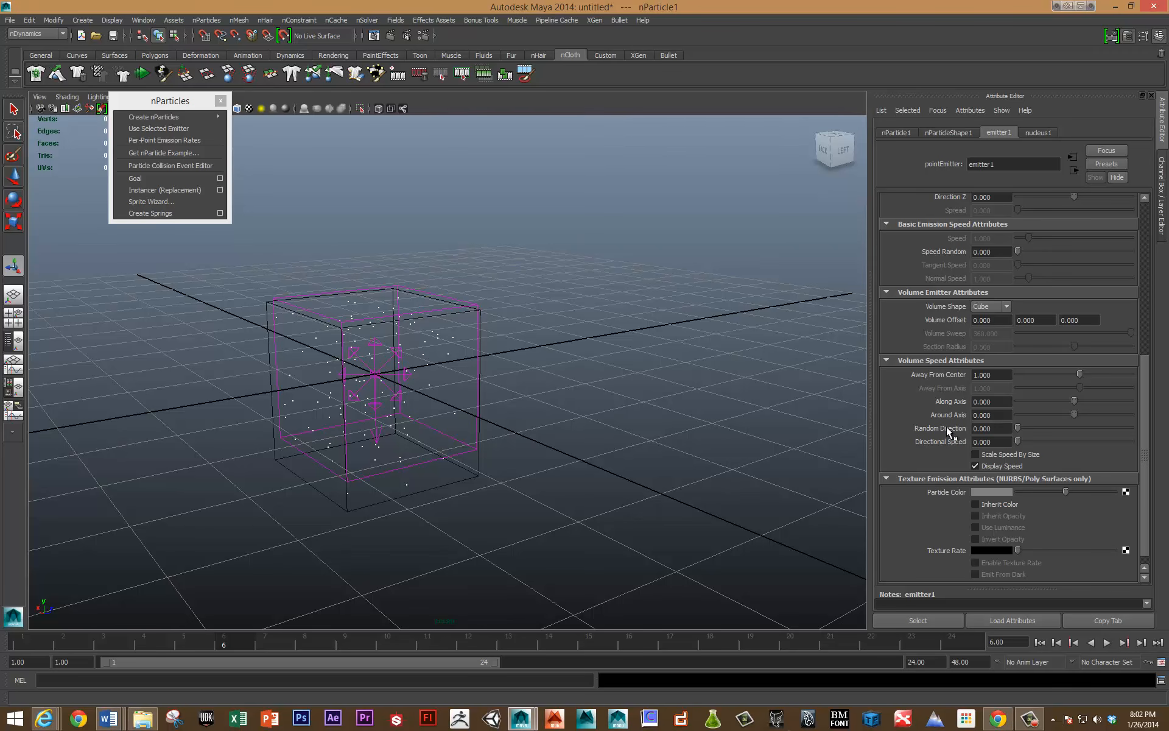
pyautogui.click(951, 133)
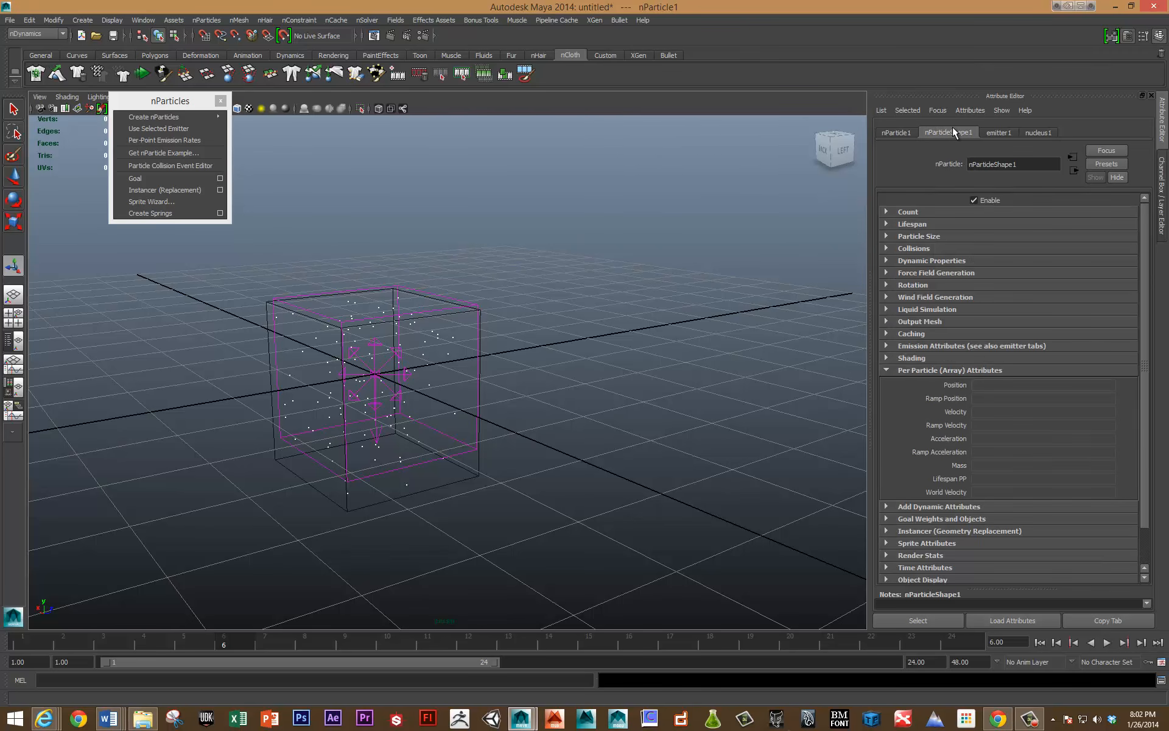
pyautogui.hotkey('alt', 'v')
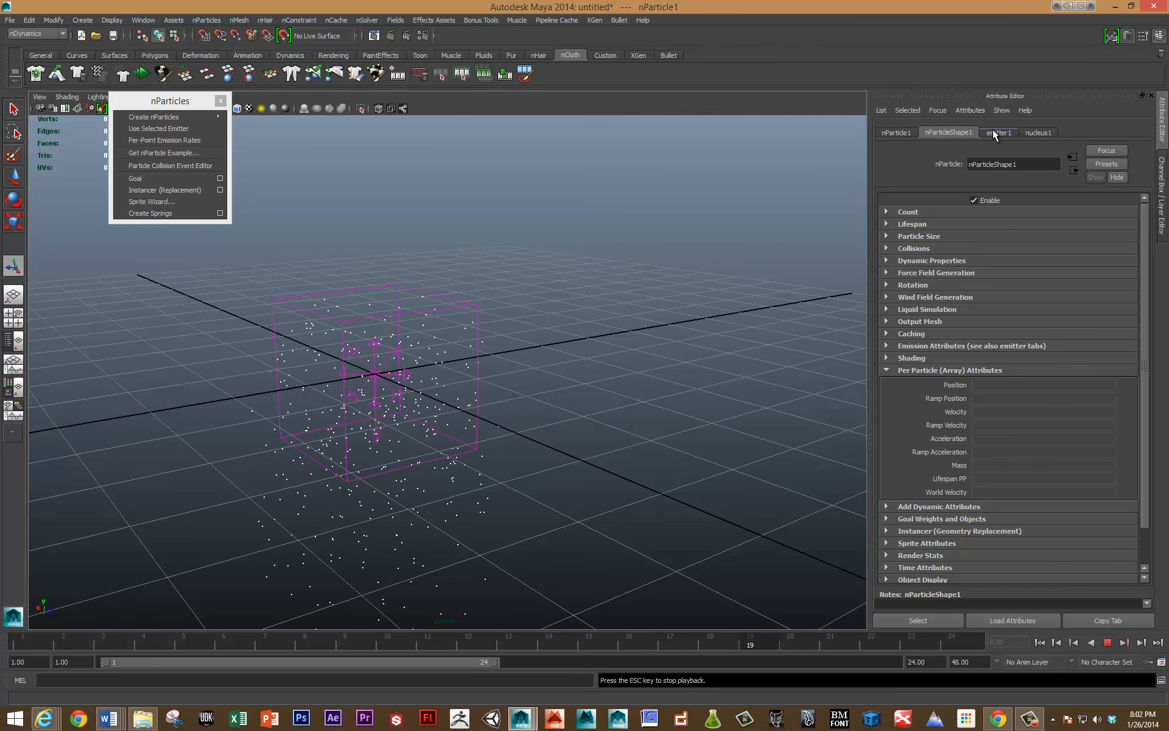
pyautogui.press('Escape')
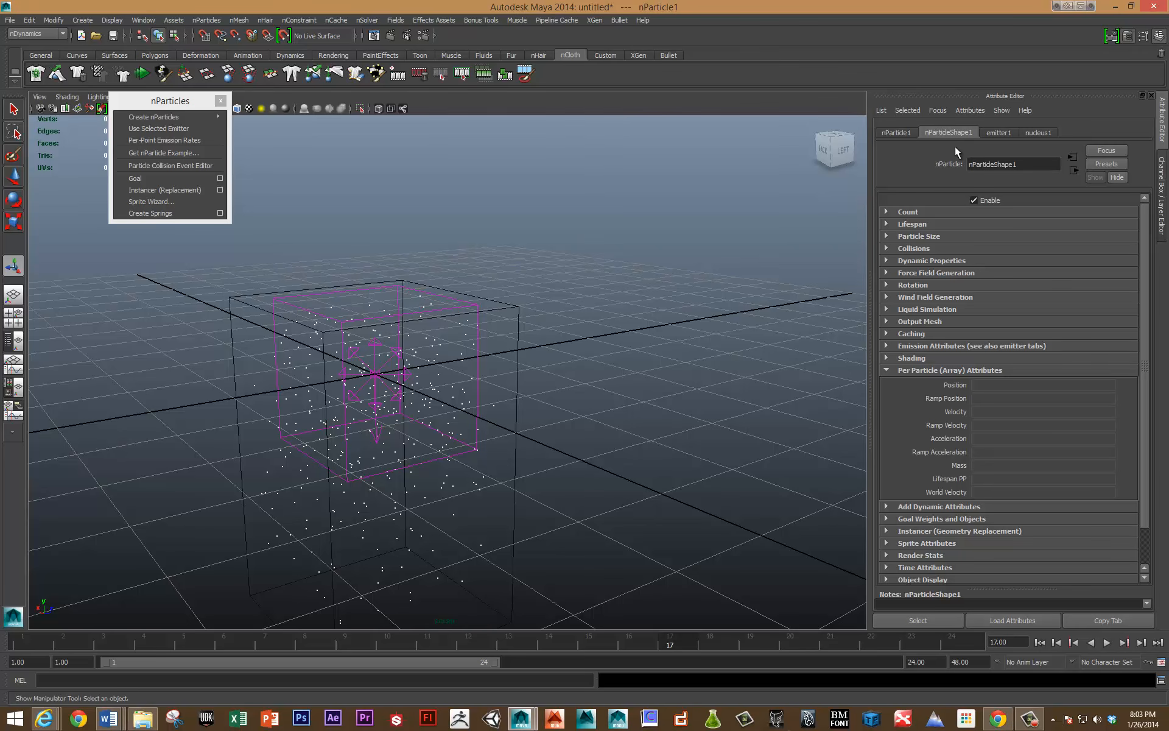
# Show the nParticle shape's shading attributes and set the Particle Render Type to Spheres.
pyautogui.click(886, 357)
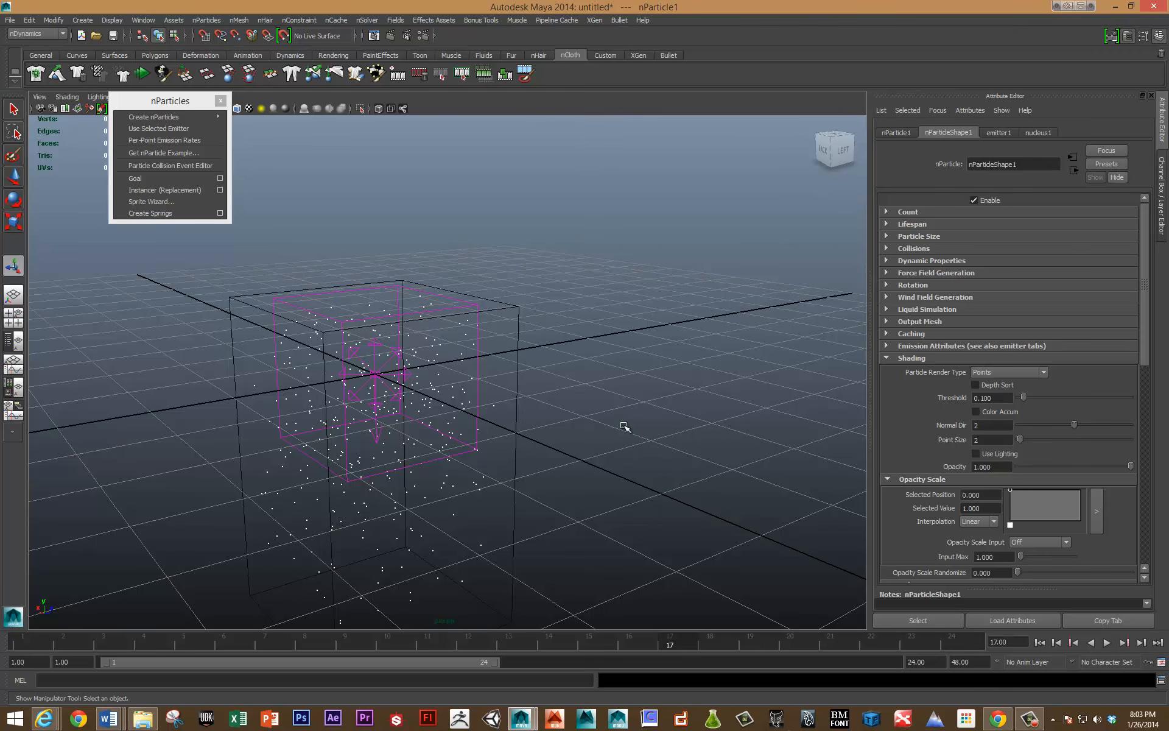
pyautogui.moveTo(191, 115)
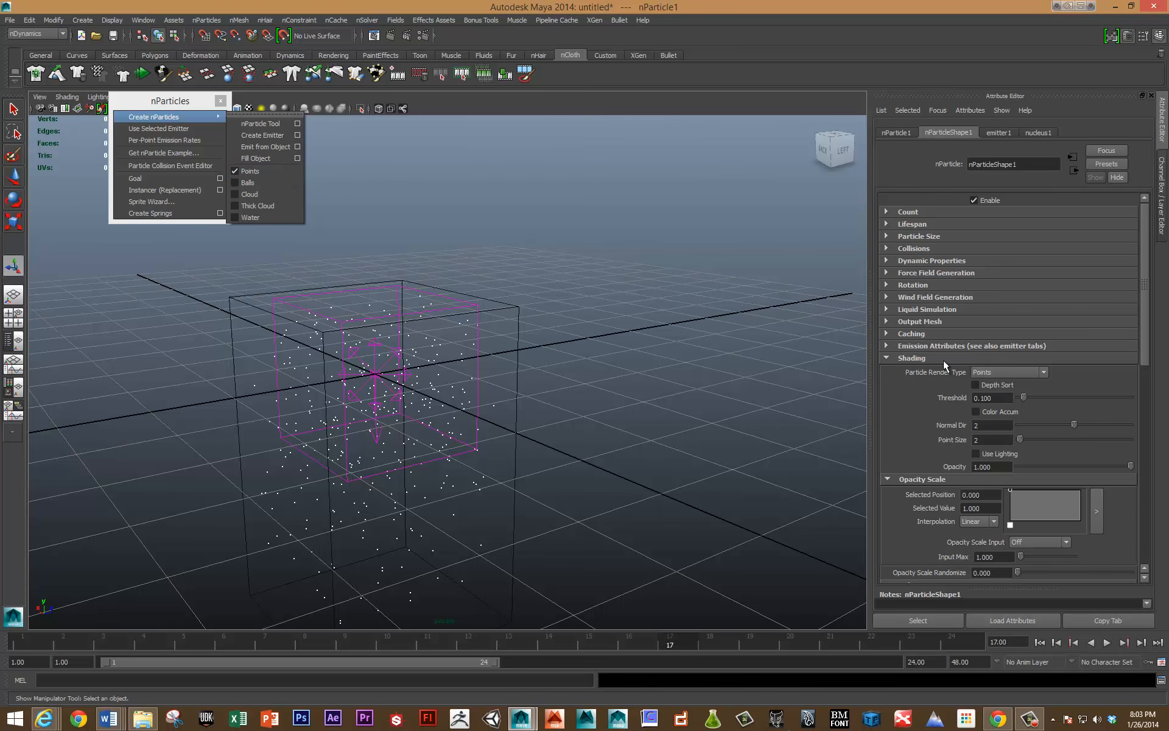
pyautogui.click(1004, 372)
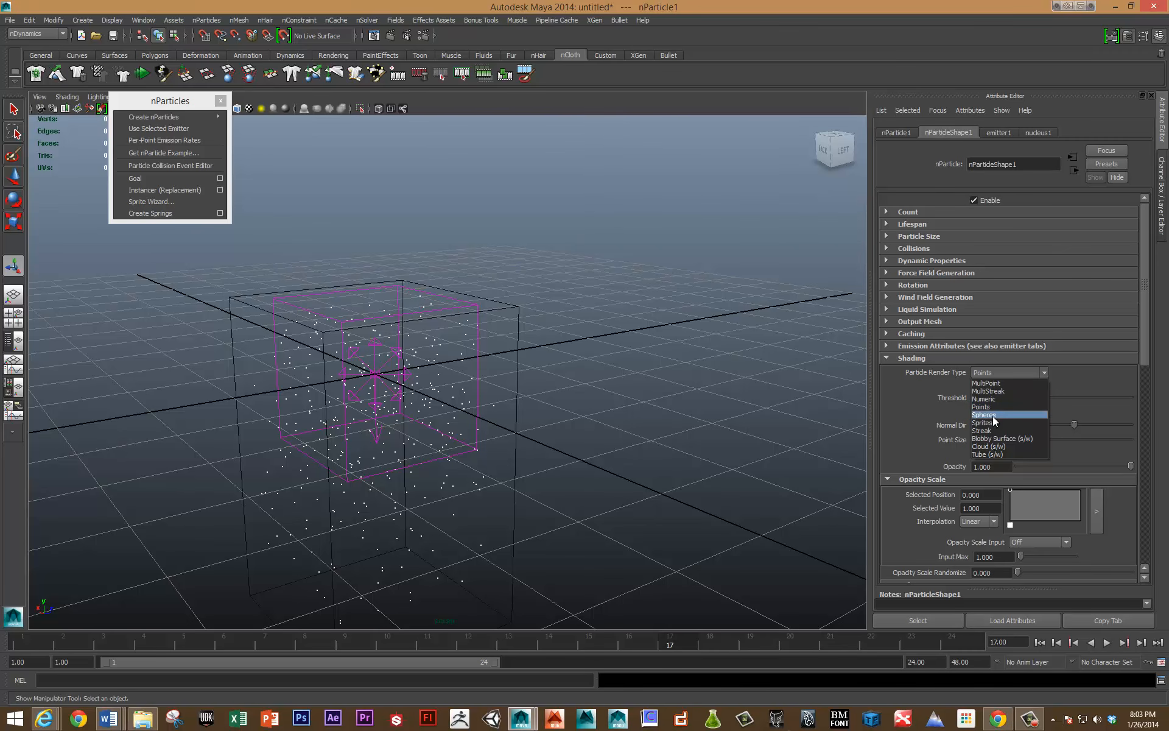
pyautogui.click(993, 415)
# Try the MultiStreak render type with a playback of the simulation, and switch the particles to MultiPoint.
pyautogui.click(991, 371)
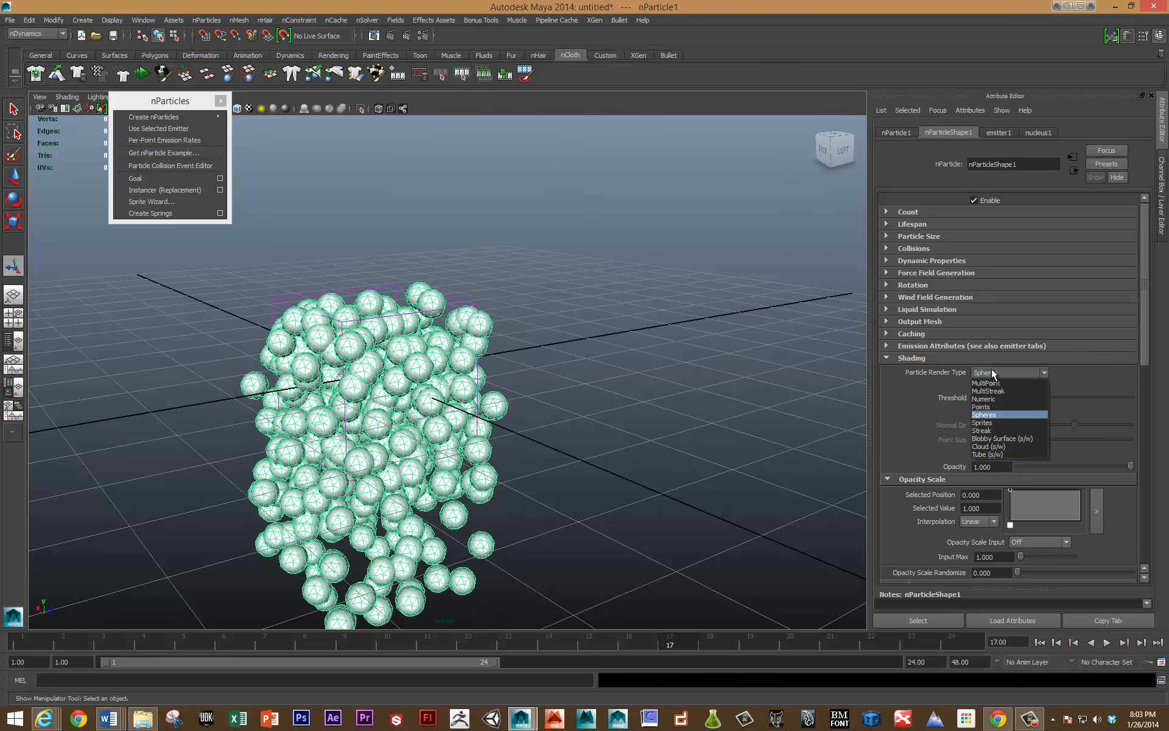
pyautogui.click(996, 390)
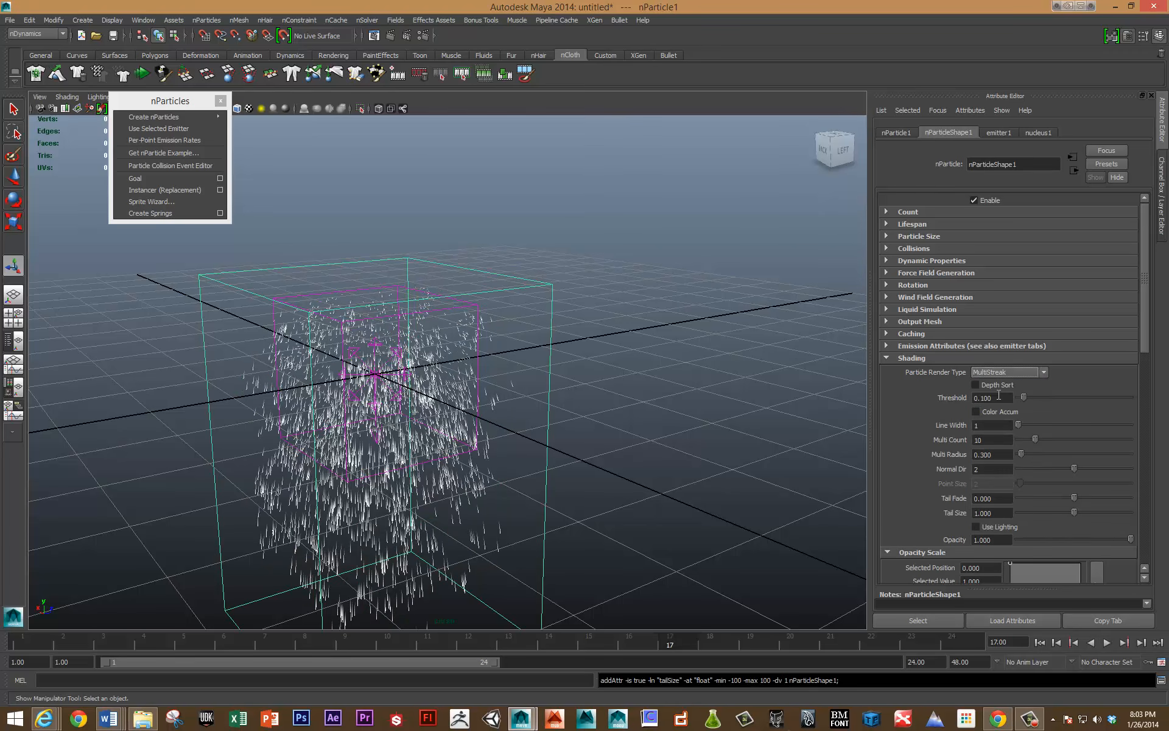
pyautogui.click(453, 425)
pyautogui.hotkey('alt', 'v')
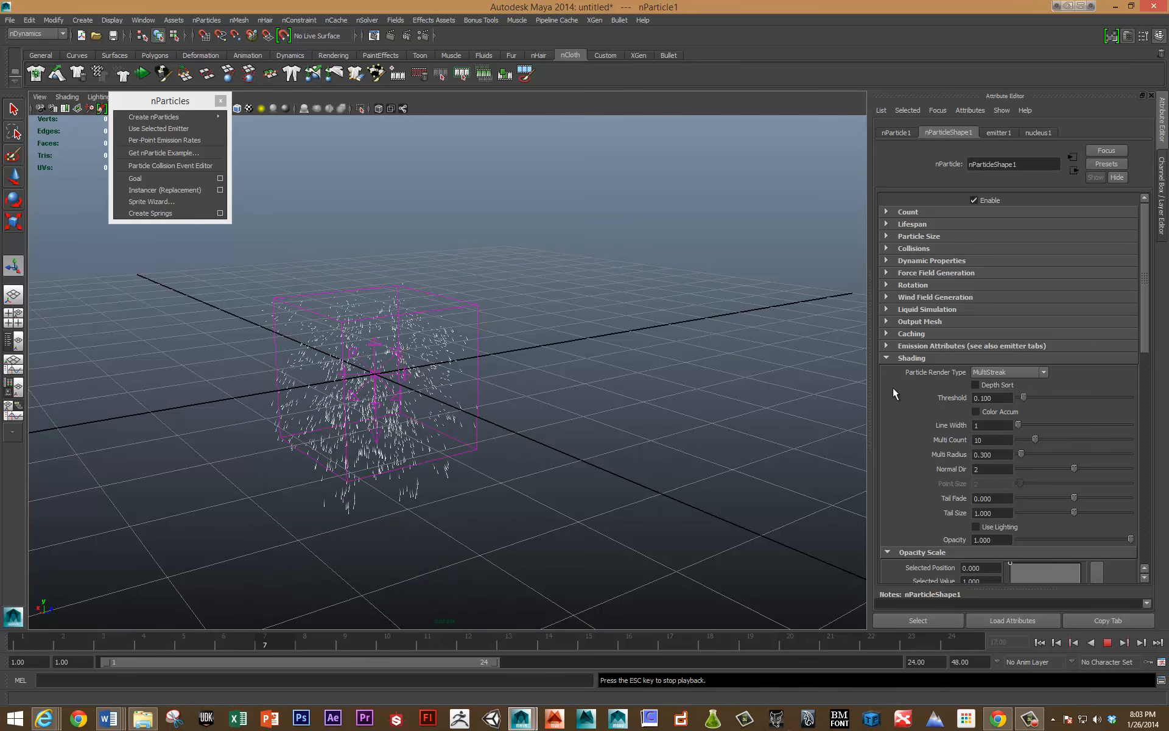
pyautogui.press('Escape')
pyautogui.click(995, 371)
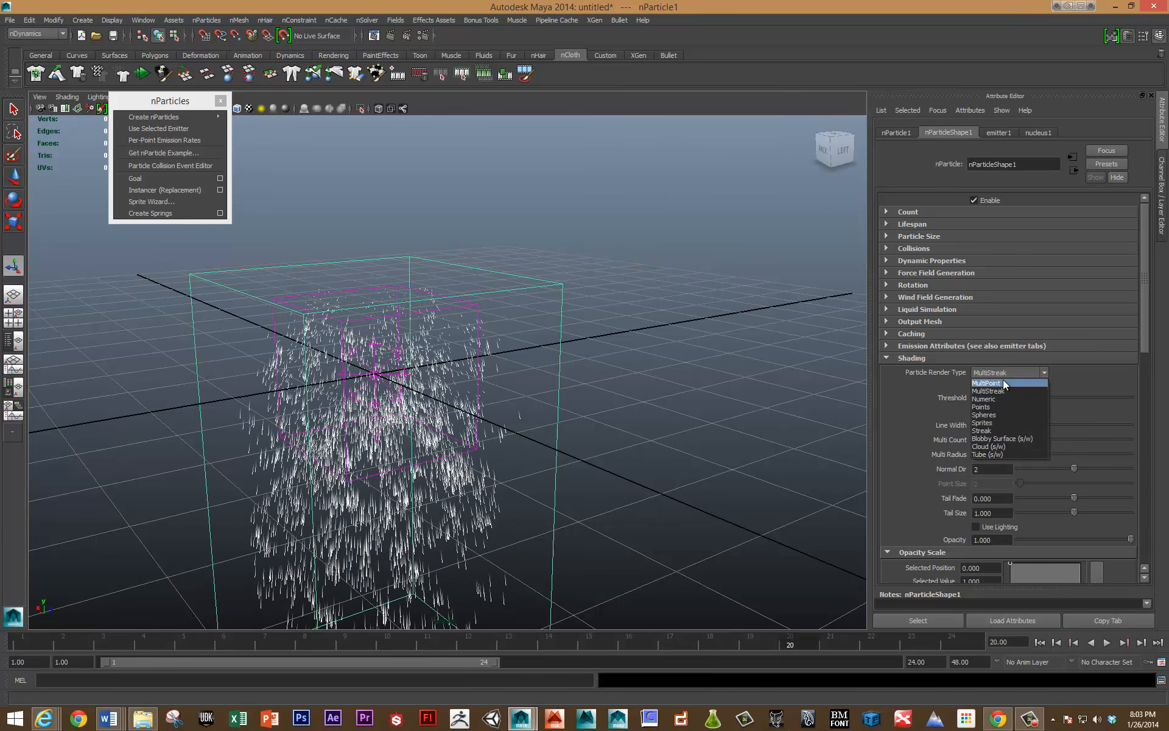
pyautogui.click(1003, 382)
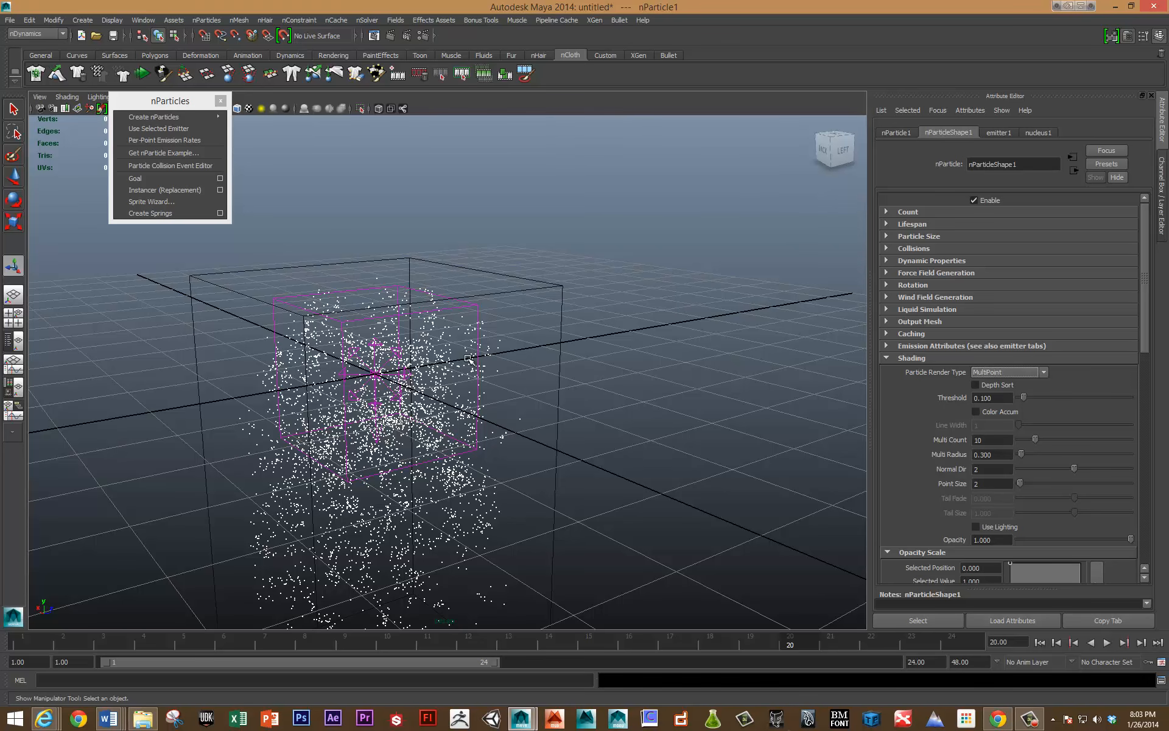
# Set the Particle Render Type to Blobby Surface (s/w) and open the render settings.
pyautogui.click(1018, 372)
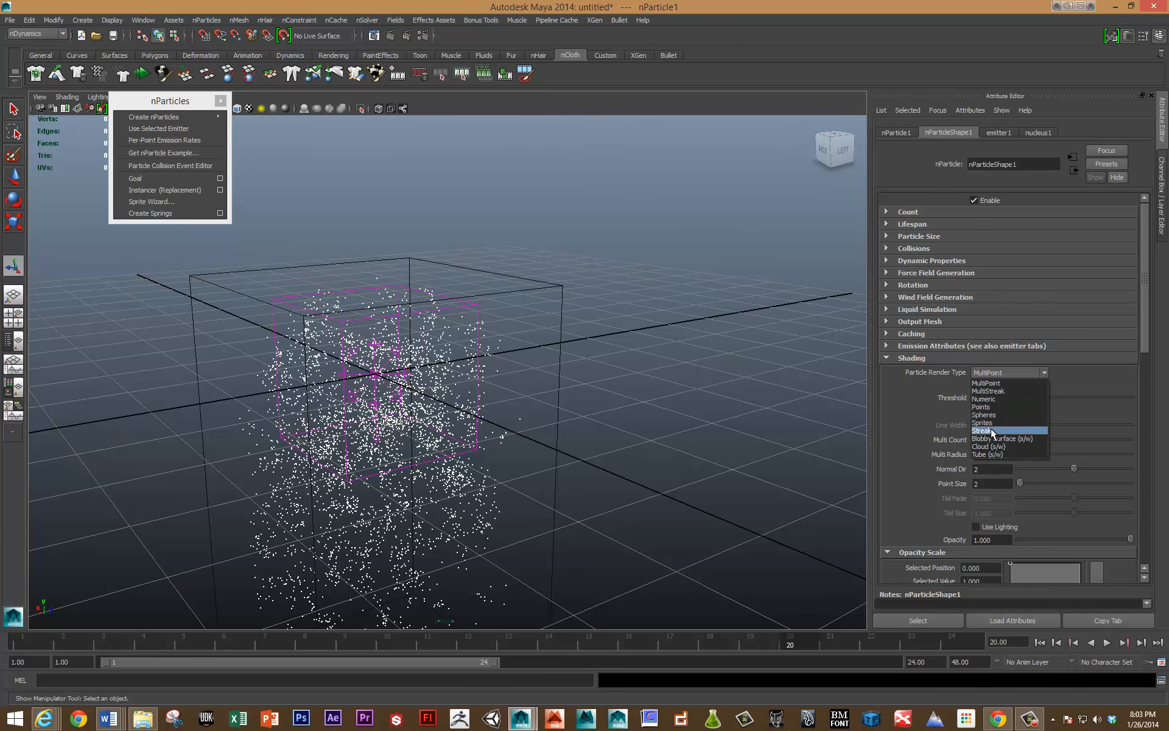
pyautogui.click(1044, 439)
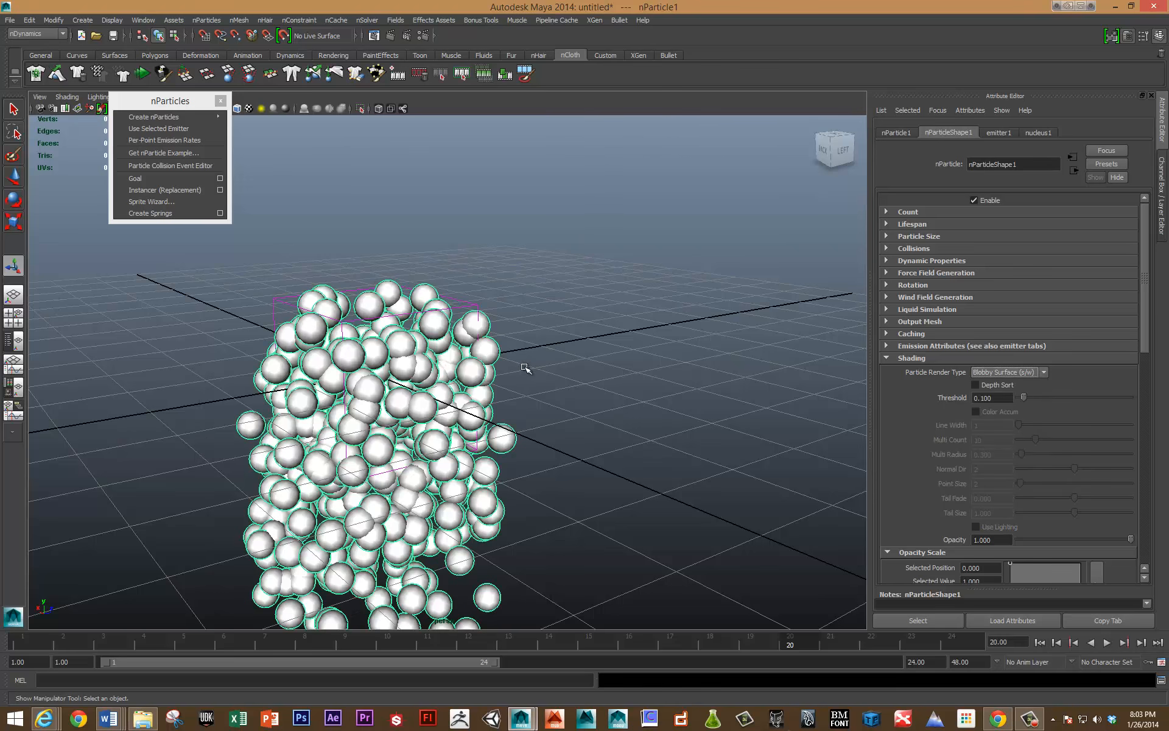
pyautogui.click(424, 36)
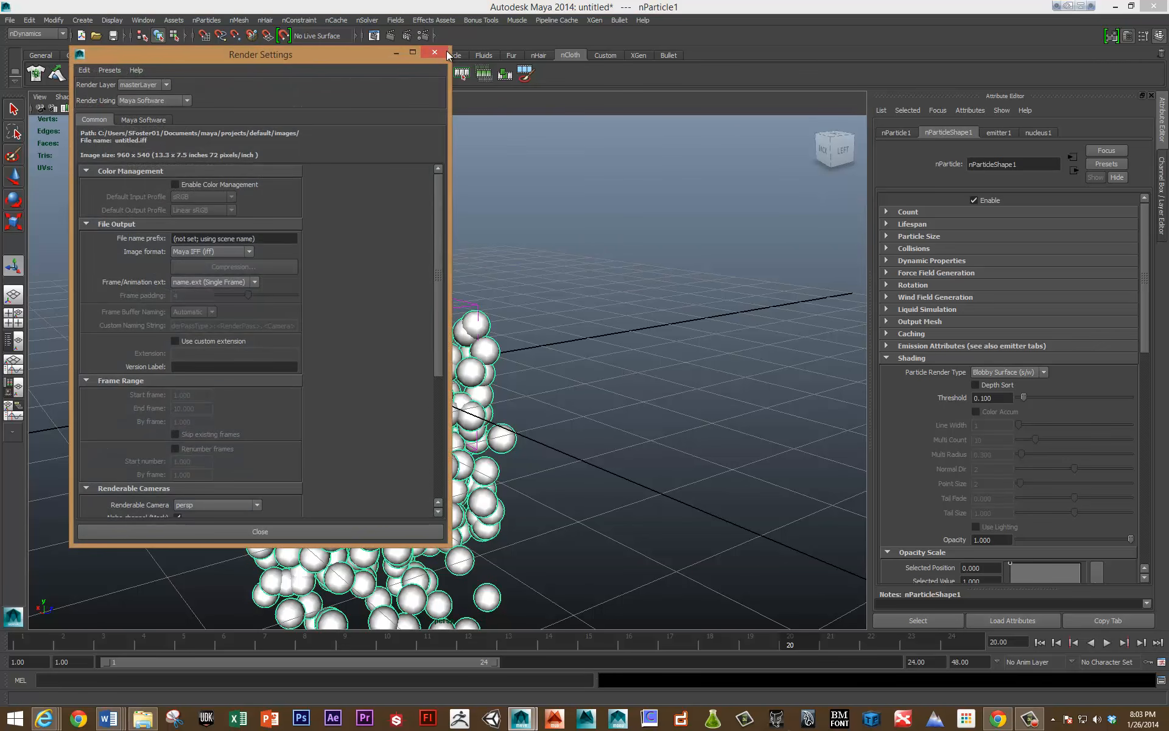
# Render the current frame of the Blobby Surface particles with Maya Software, and close the render view and render settings.
pyautogui.moveTo(227, 53); pyautogui.dragTo(725, 88)
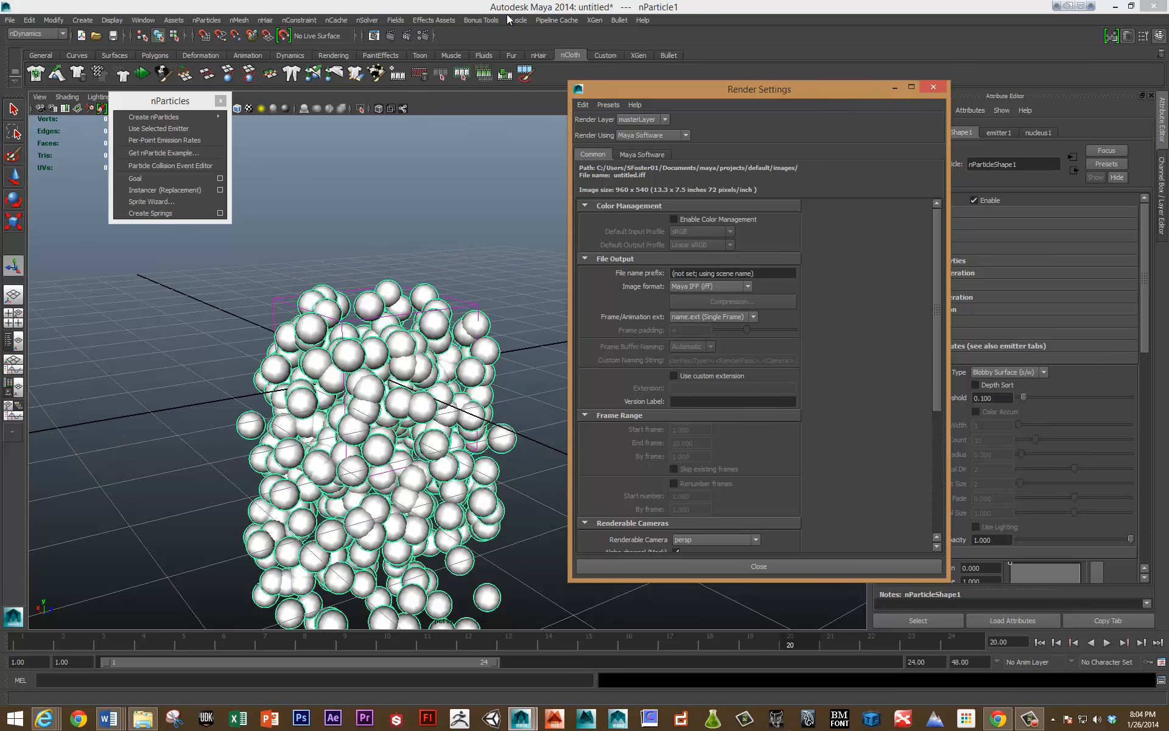
pyautogui.click(392, 35)
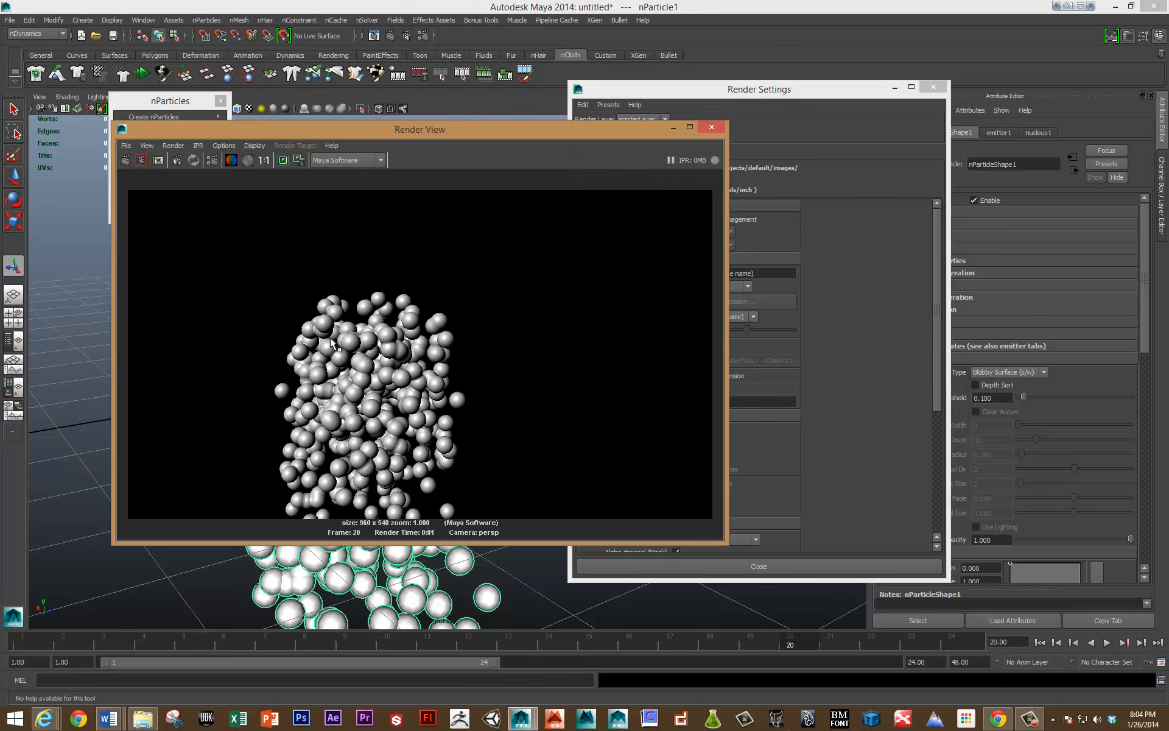
pyautogui.click(708, 127)
pyautogui.click(933, 87)
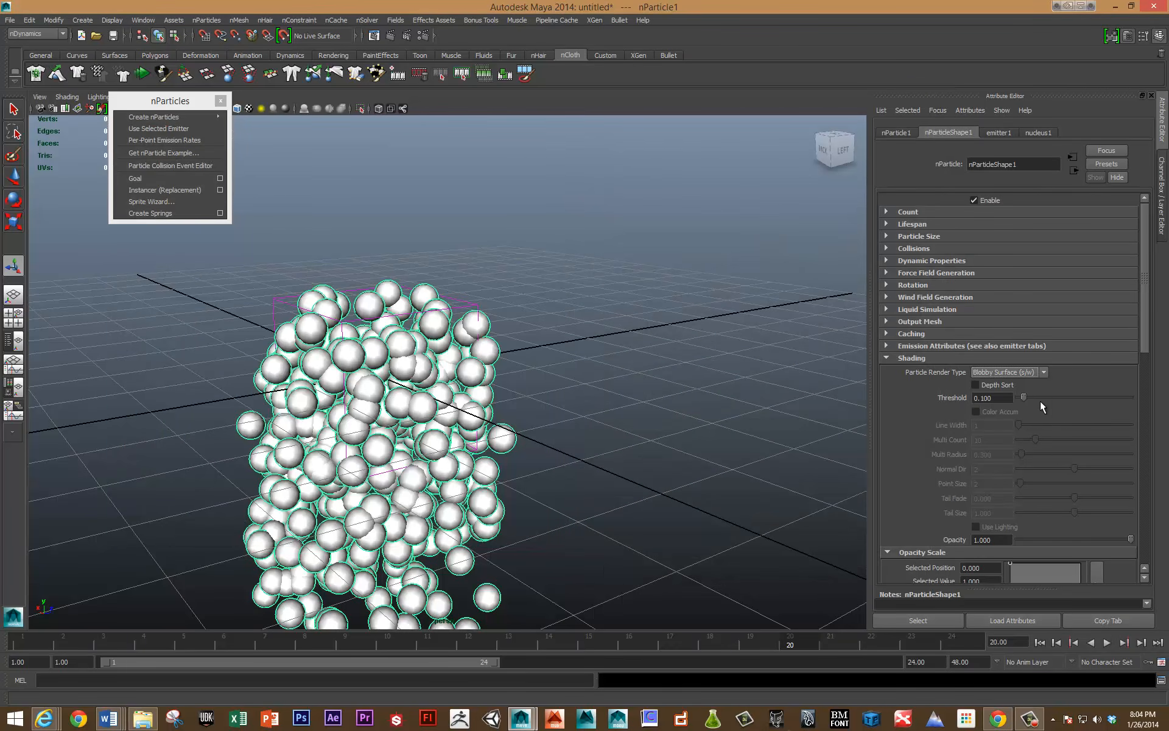
# Try the Points render type with a test render of the current frame, and switch the particles back to Blobby Surface (s/w).
pyautogui.click(1028, 372)
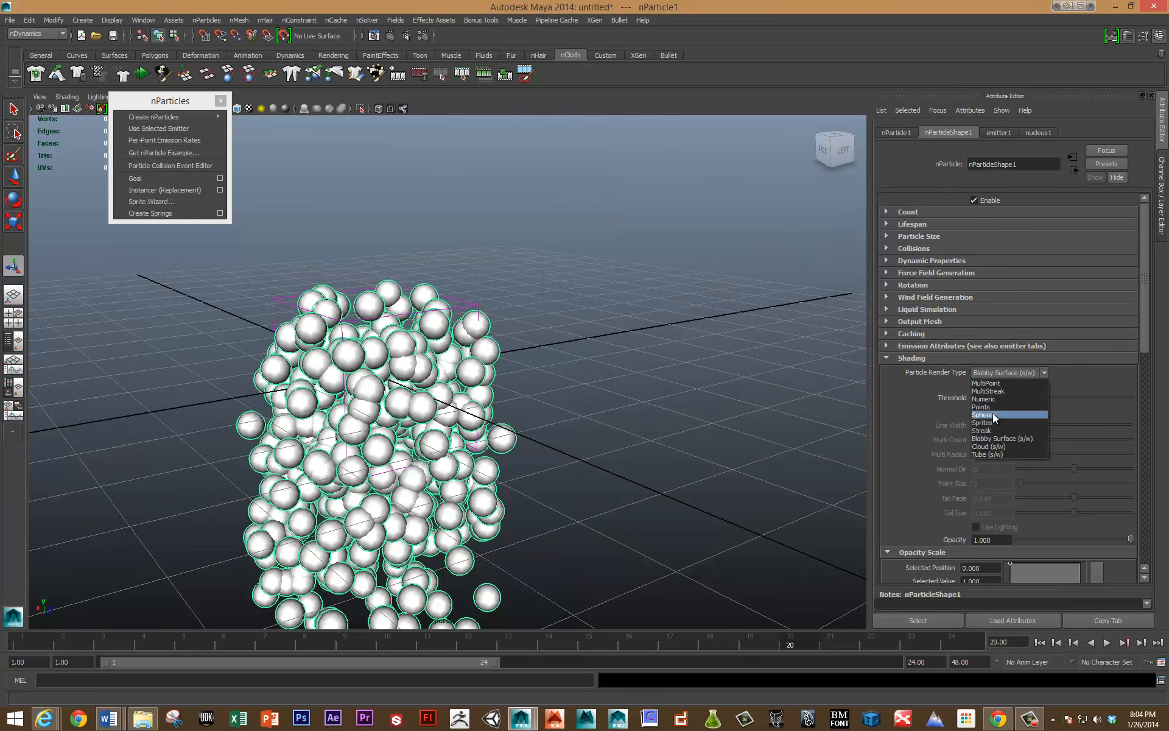
pyautogui.click(991, 407)
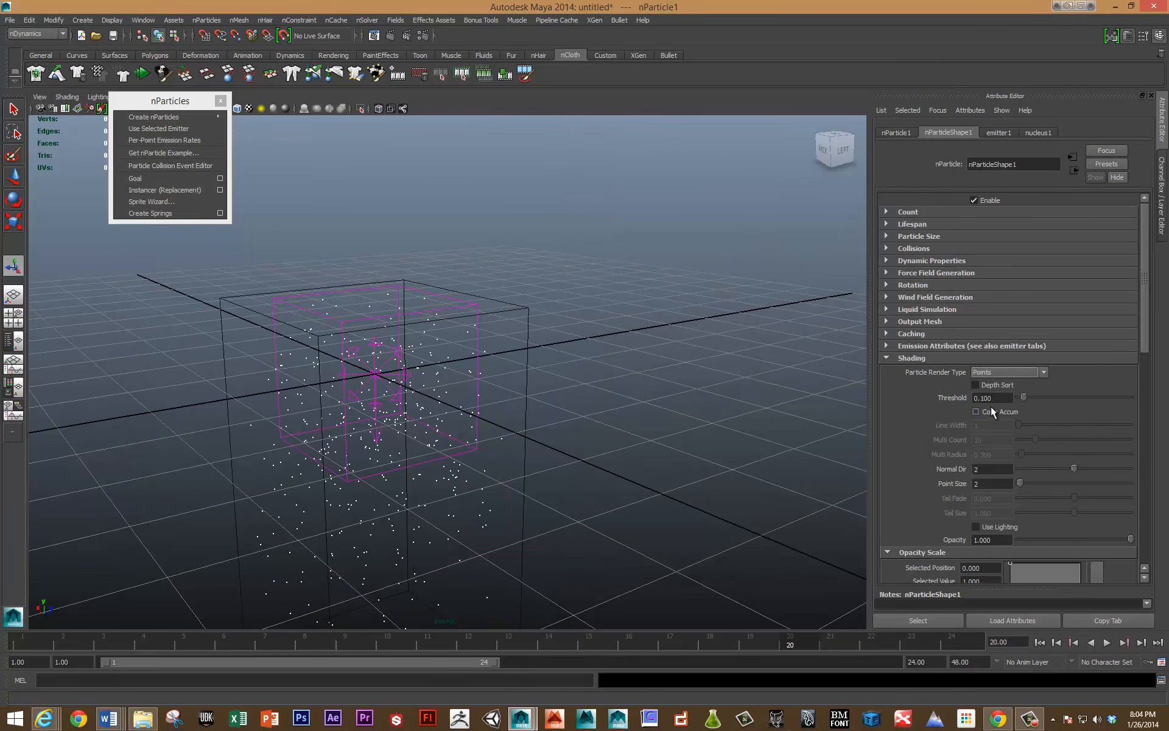
pyautogui.click(389, 35)
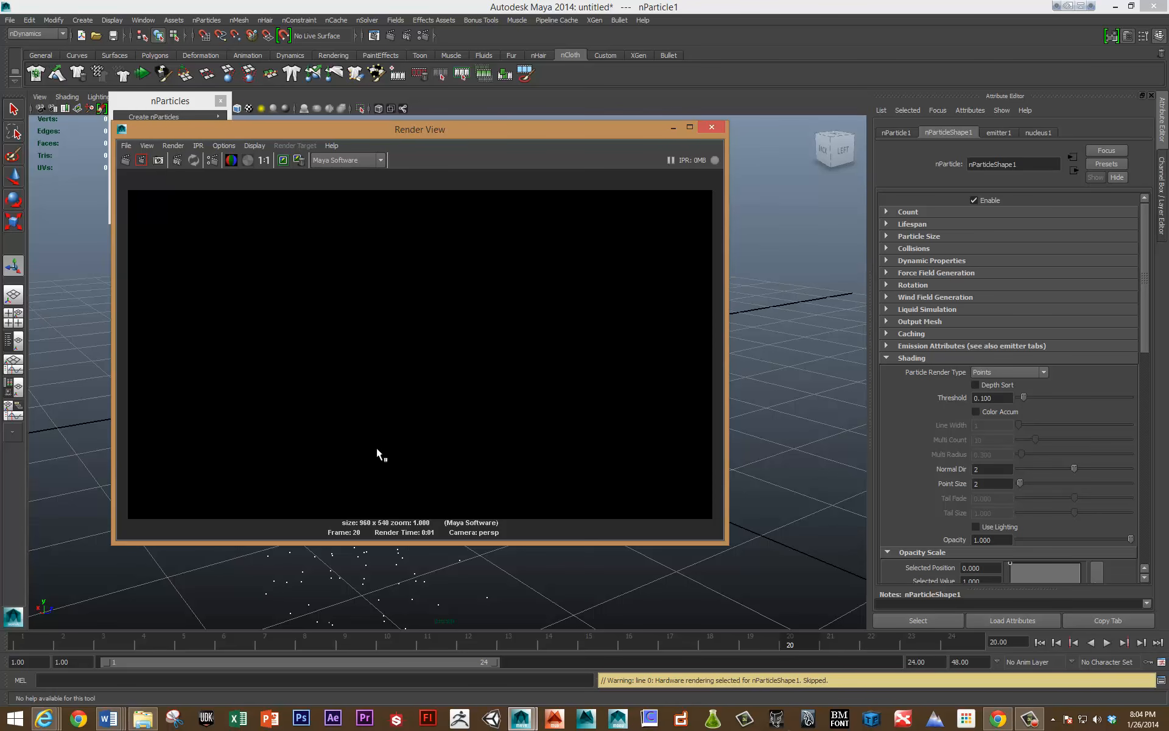
pyautogui.click(711, 126)
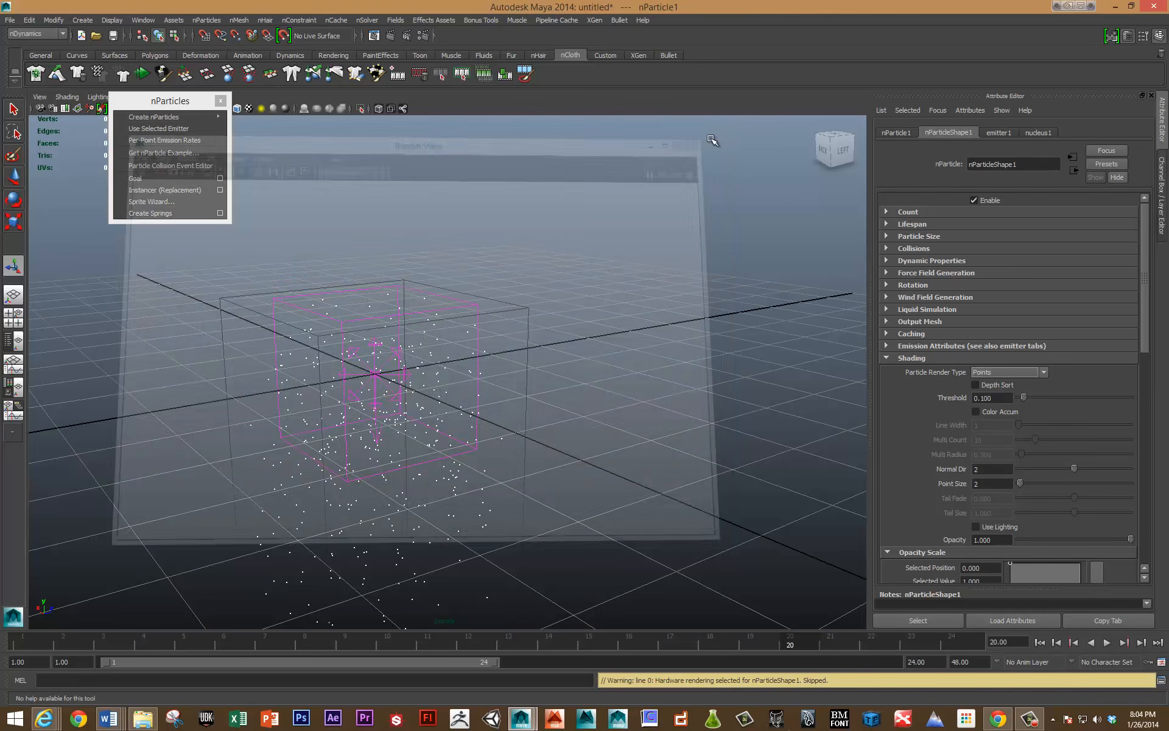
pyautogui.click(1021, 372)
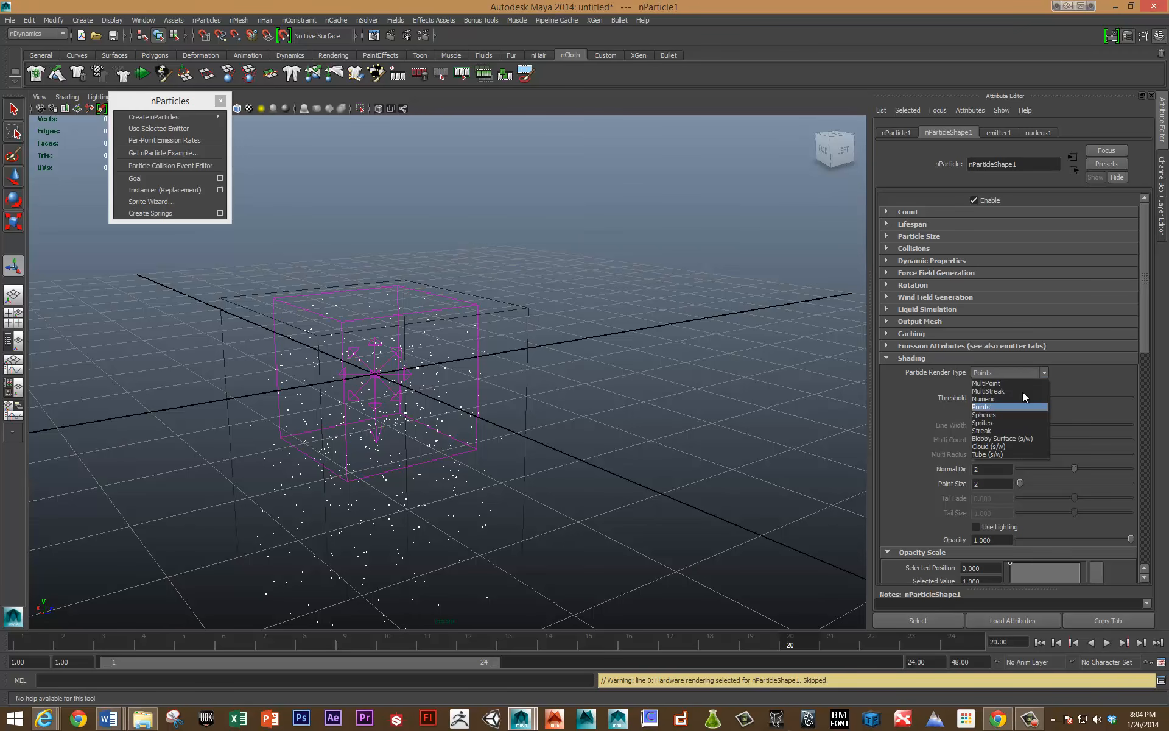
pyautogui.click(1039, 437)
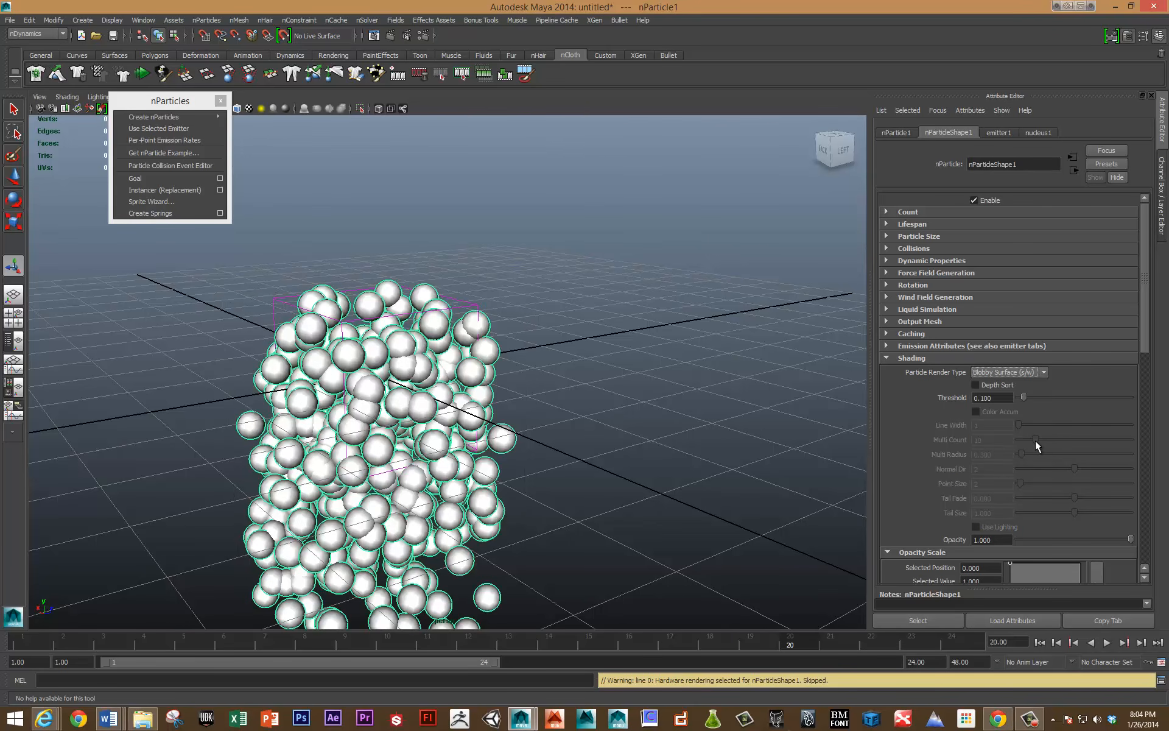
# Set the blobby surface Threshold to about 0.467 and re-render the current frame to check the particles' shape.
pyautogui.scroll(-2, 1013, 482)
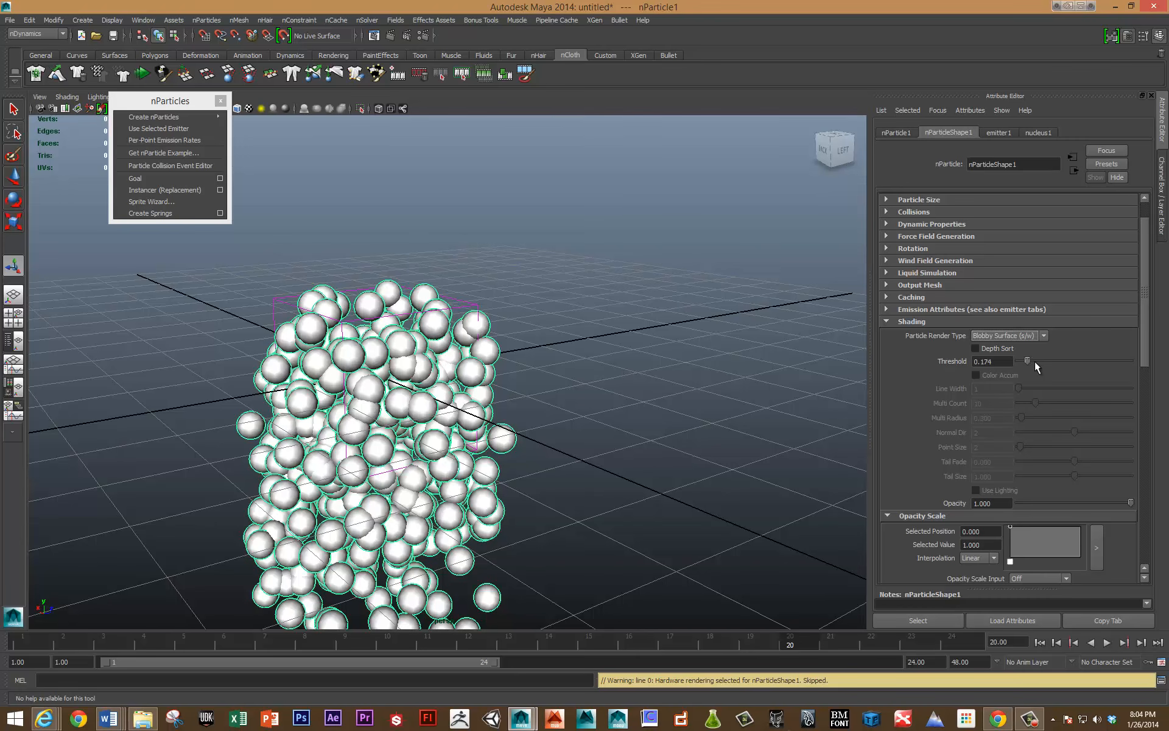
pyautogui.moveTo(1069, 363); pyautogui.dragTo(1071, 364)
pyautogui.click(391, 37)
pyautogui.moveTo(1069, 360); pyautogui.dragTo(1043, 361)
pyautogui.click(125, 160)
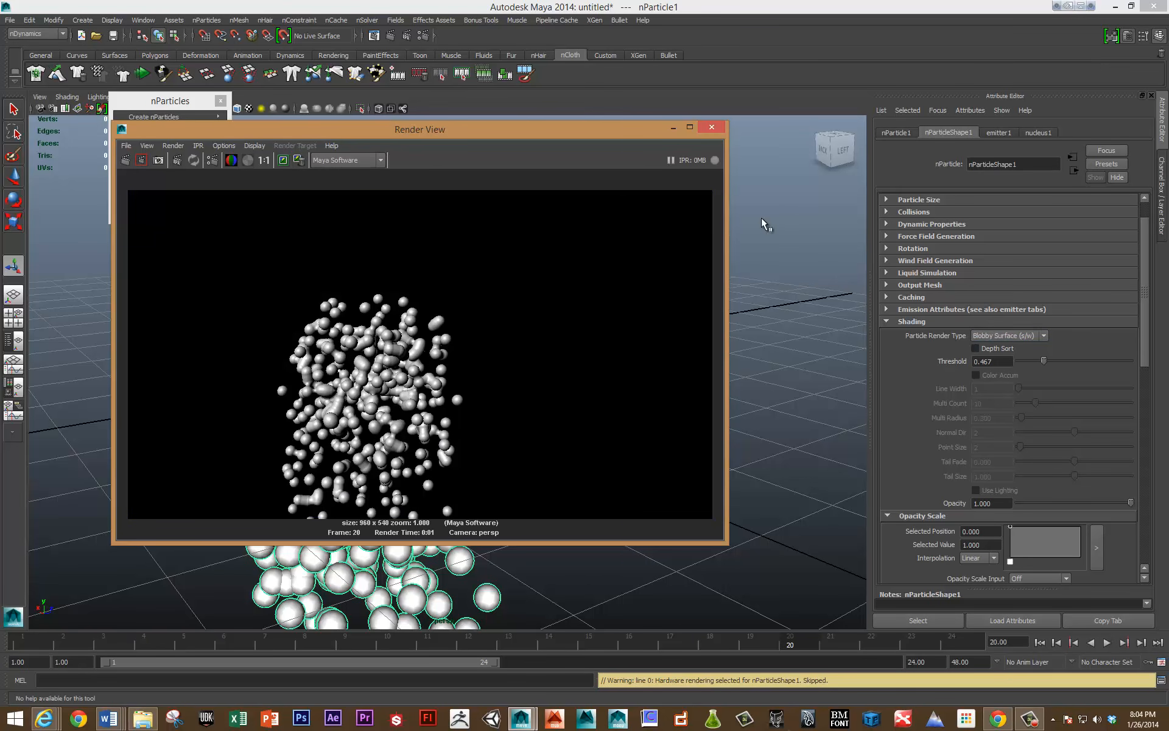
pyautogui.click(709, 129)
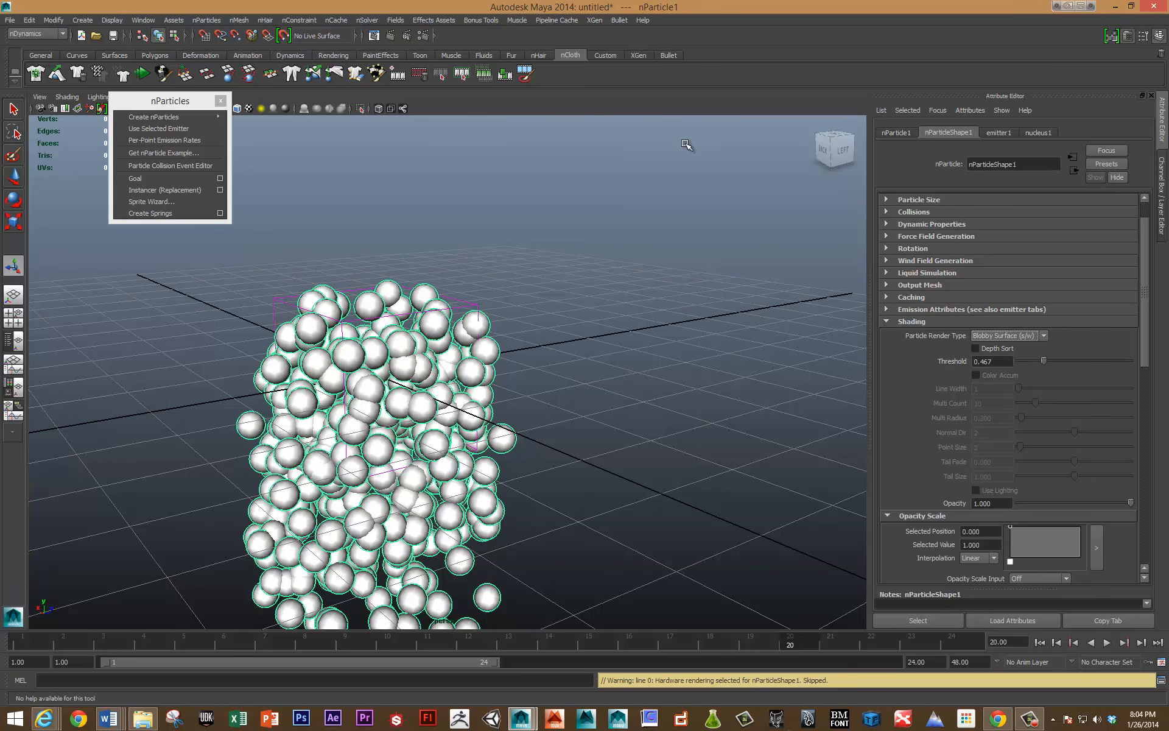
# Show emitter1's transform and basic emitter attributes, and open the nParticle creation options.
pyautogui.click(992, 133)
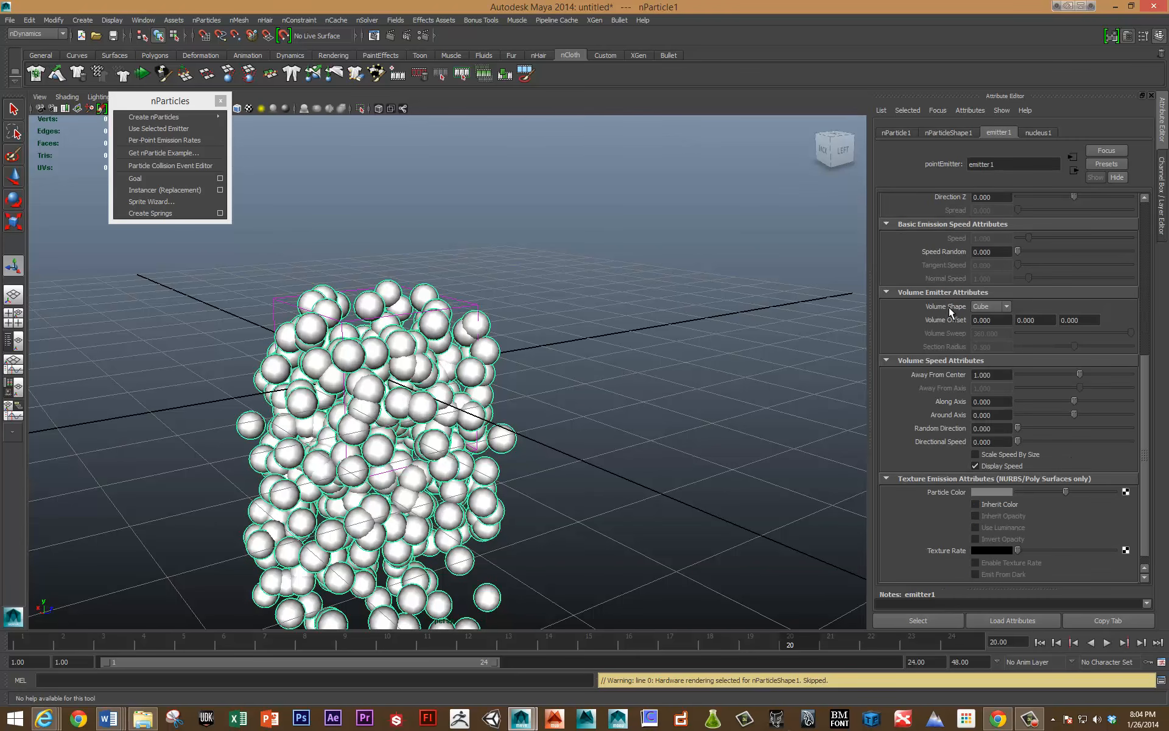
pyautogui.scroll(5, 953, 301)
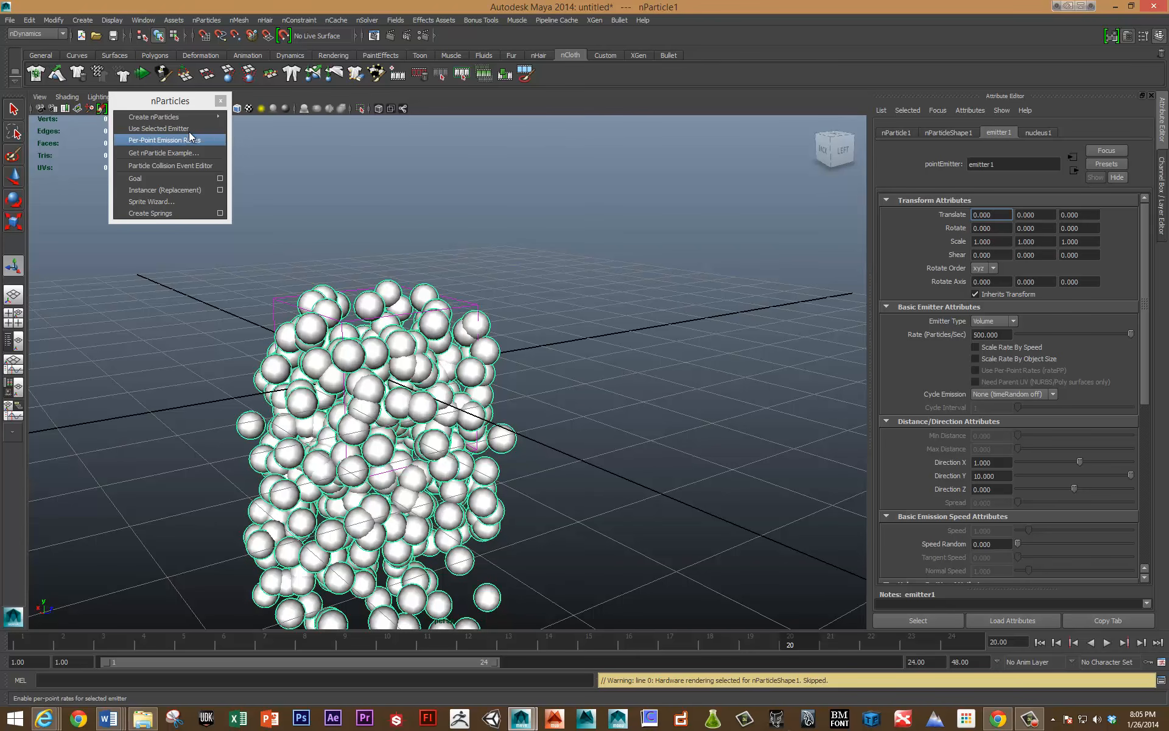
pyautogui.moveTo(182, 120)
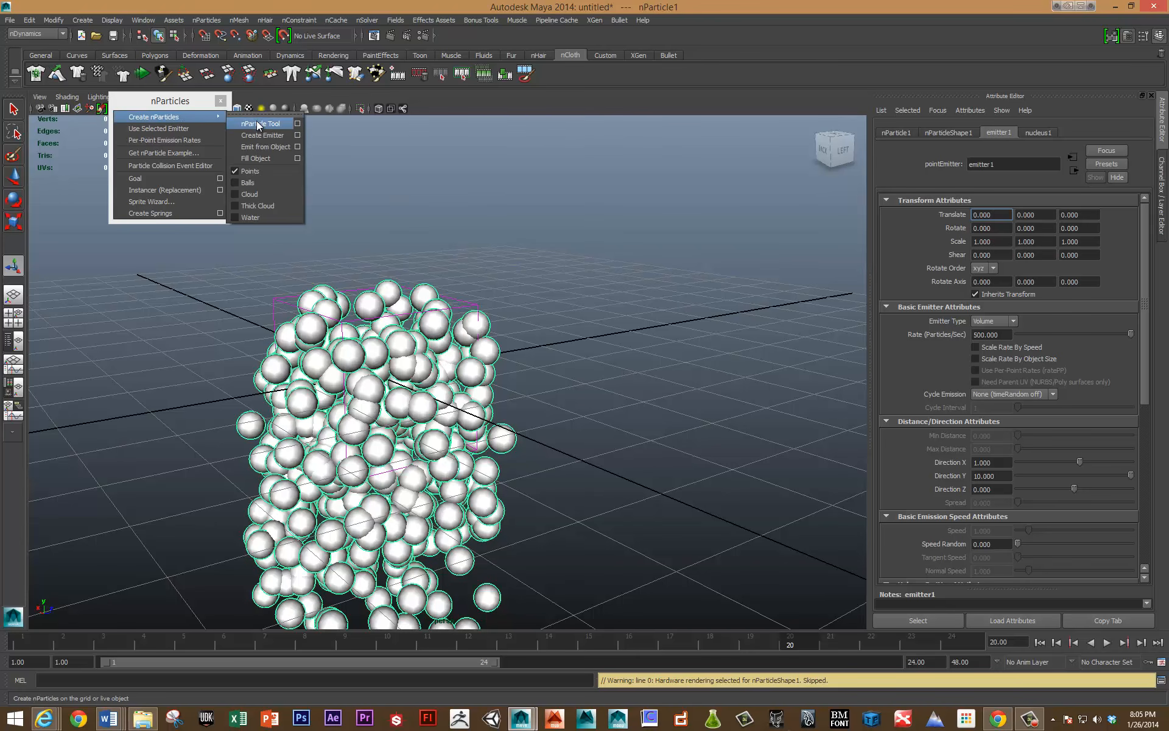